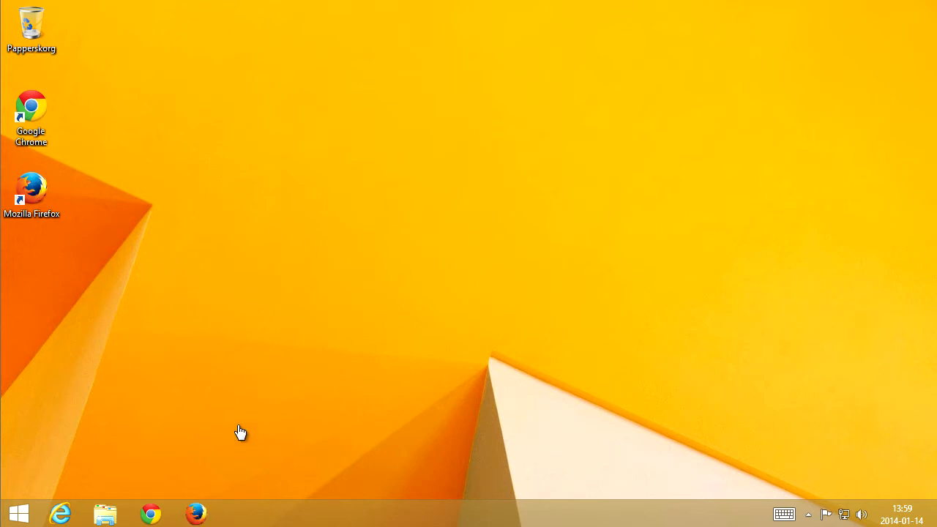
Launch Firefox and make it the default browser, turning off the default-browser check at startup.
double_click(37, 191)
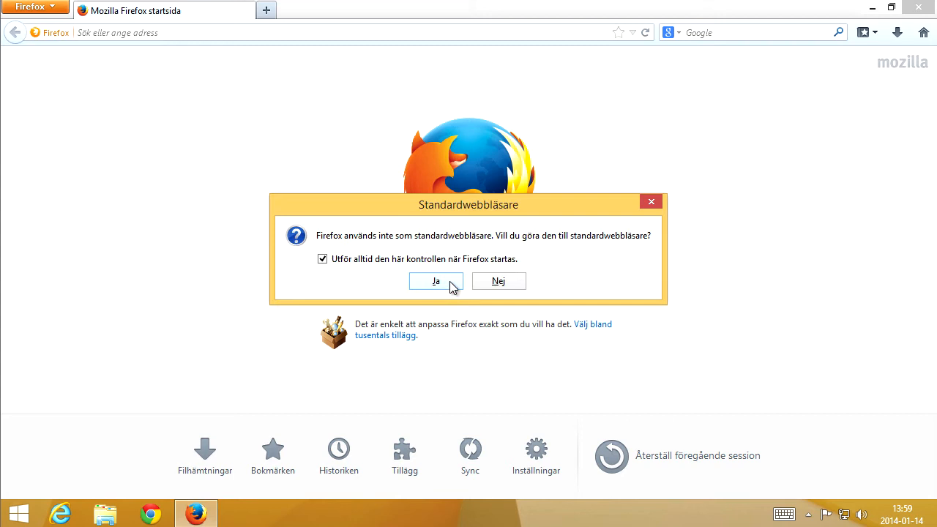
left_click(322, 259)
left_click(450, 282)
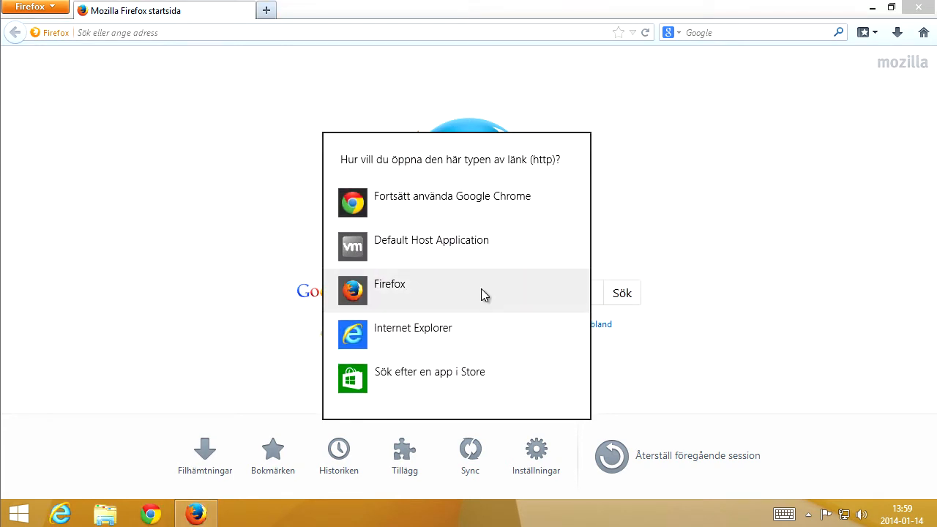
left_click(481, 292)
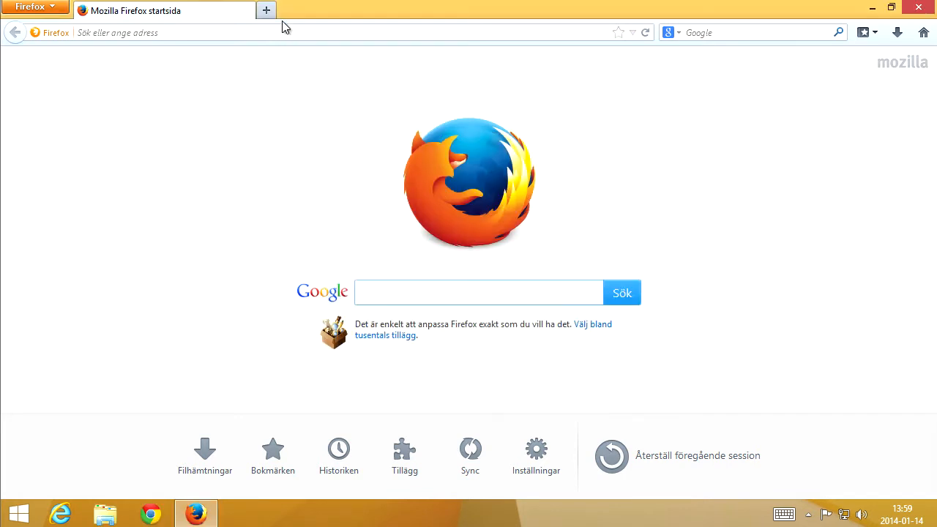
Search Google for wamp and open the WampServer website.
left_click(266, 34)
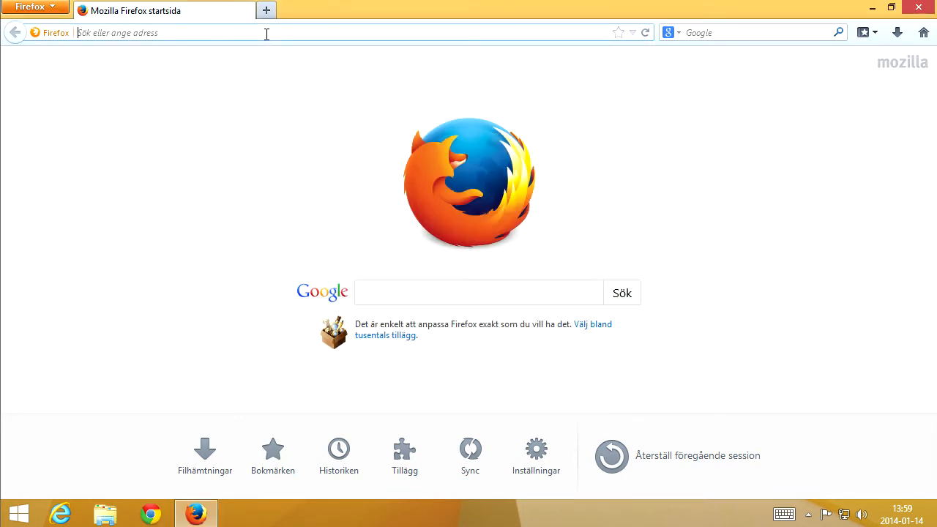
left_click(399, 283)
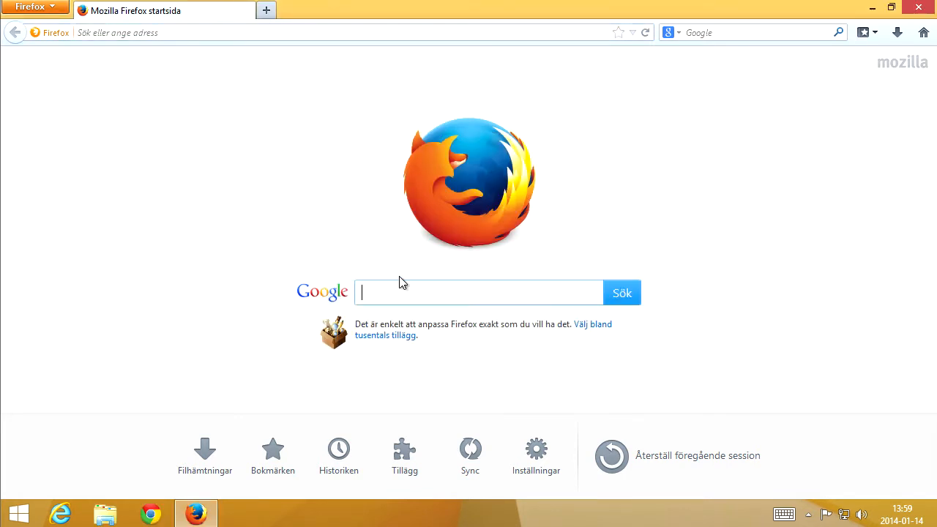
type("wamp")
key("Return")
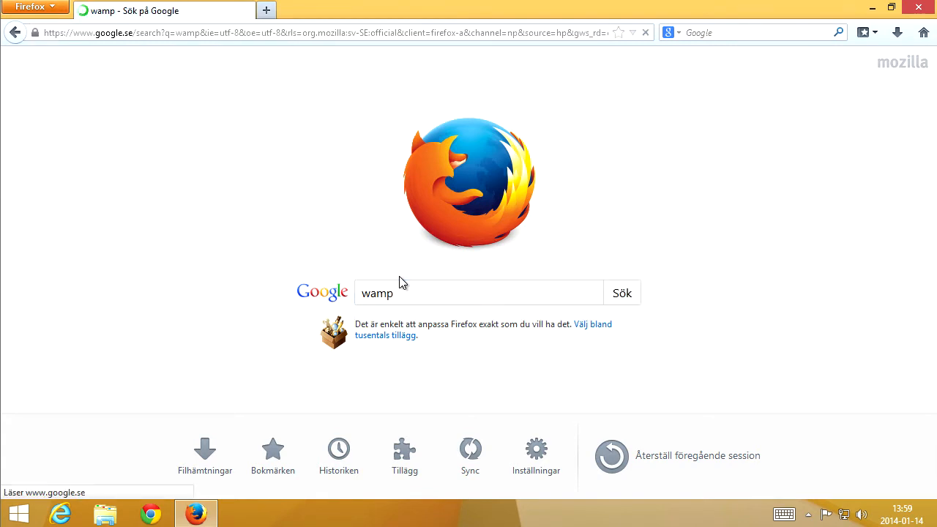
left_click(120, 285)
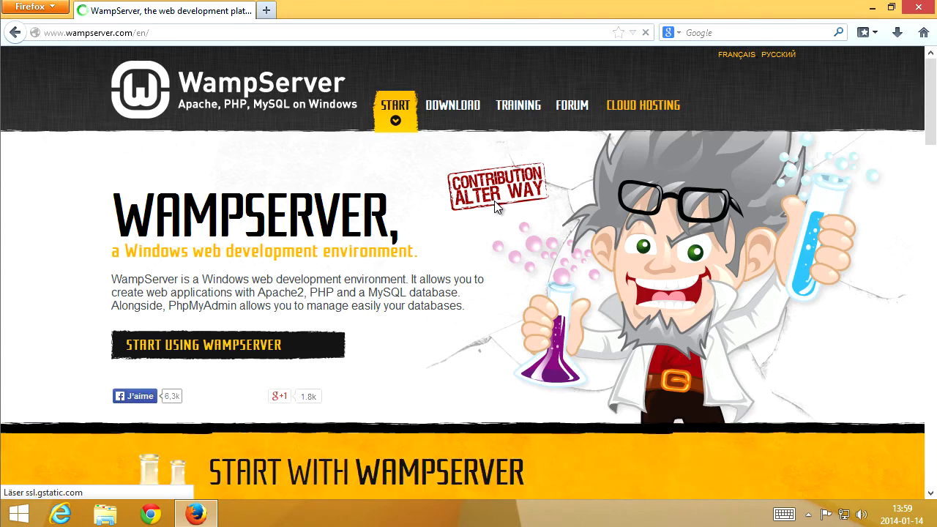
Go to the WampServer downloads and check the system type in the System window.
left_click(453, 114)
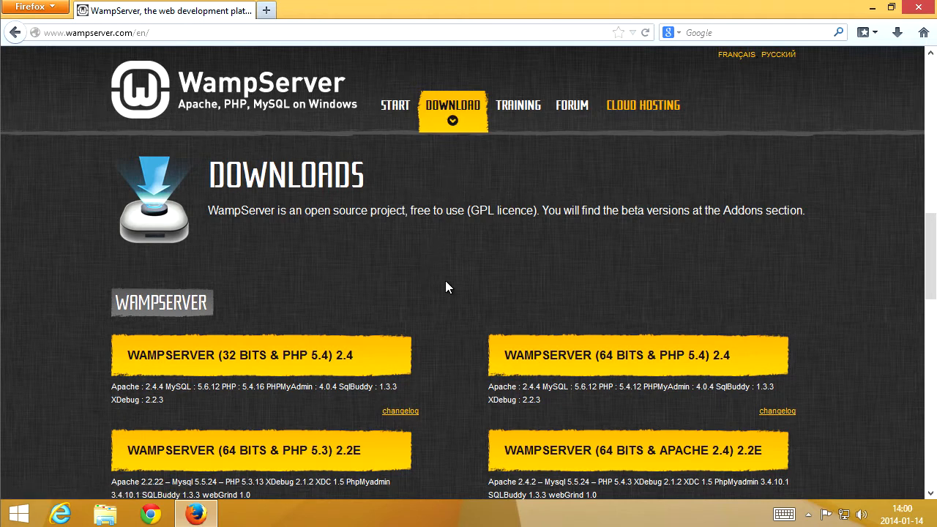
scroll(445, 280, "down", 2)
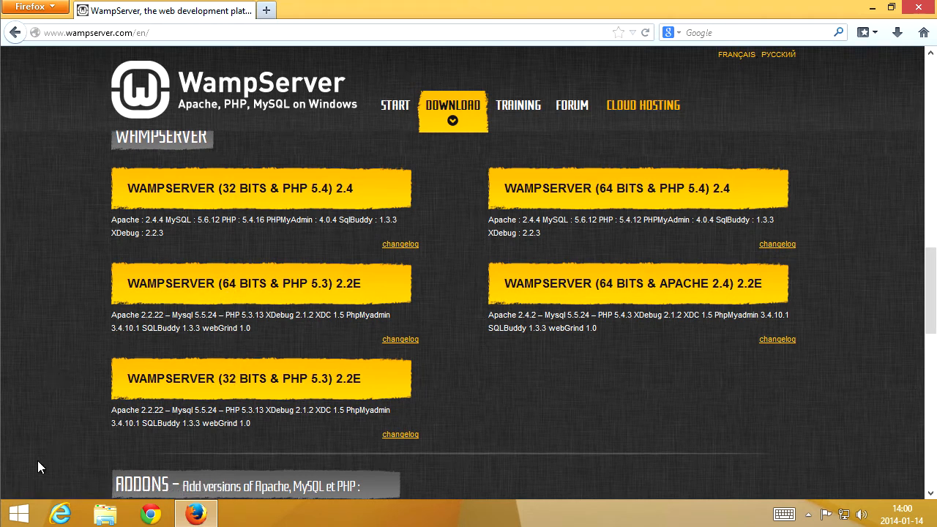
right_click(20, 517)
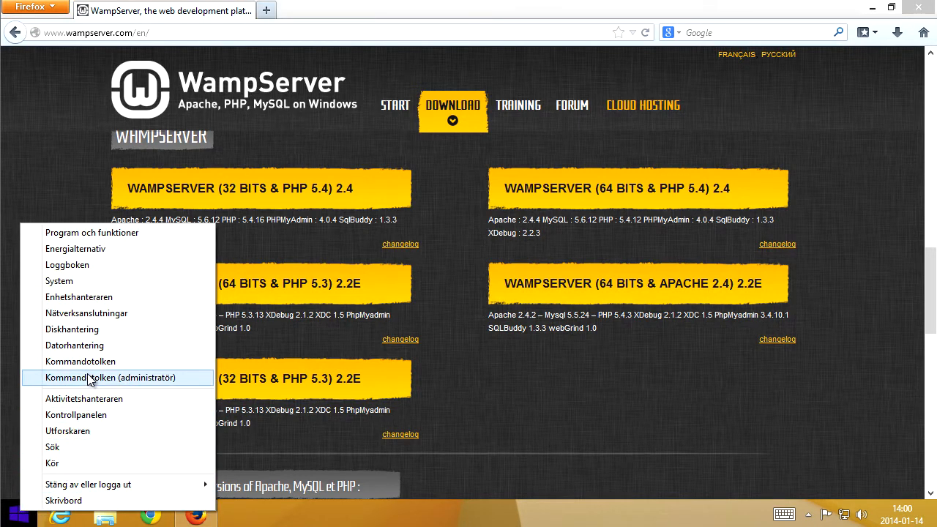
left_click(110, 282)
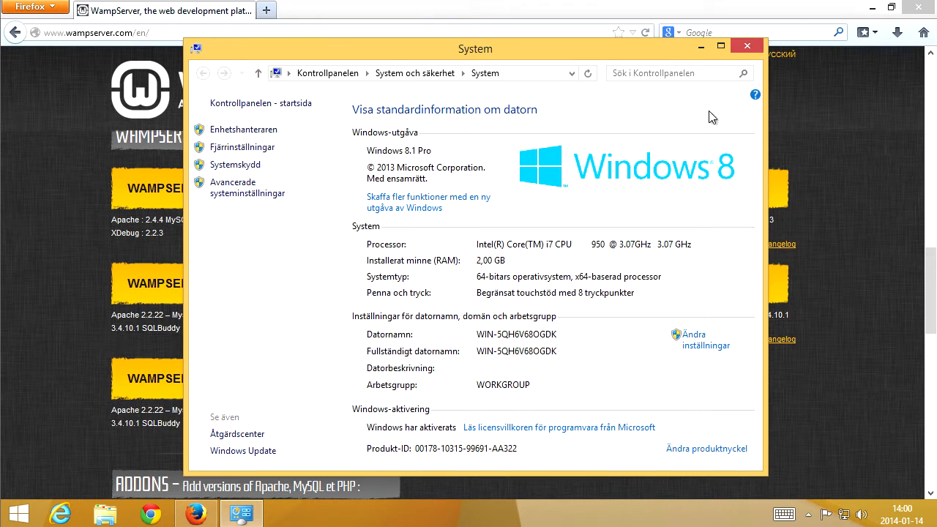
left_click(748, 48)
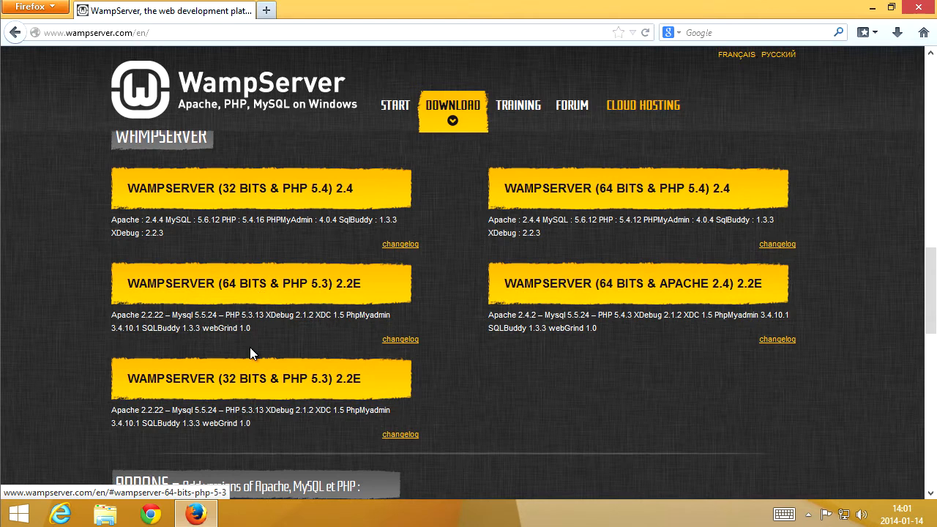
Save the Visual C++ 2010 SP1 x64 redistributable in English, following the WampServer 64 BITS & PHP 5.3 2.2E requirement link.
left_click(253, 290)
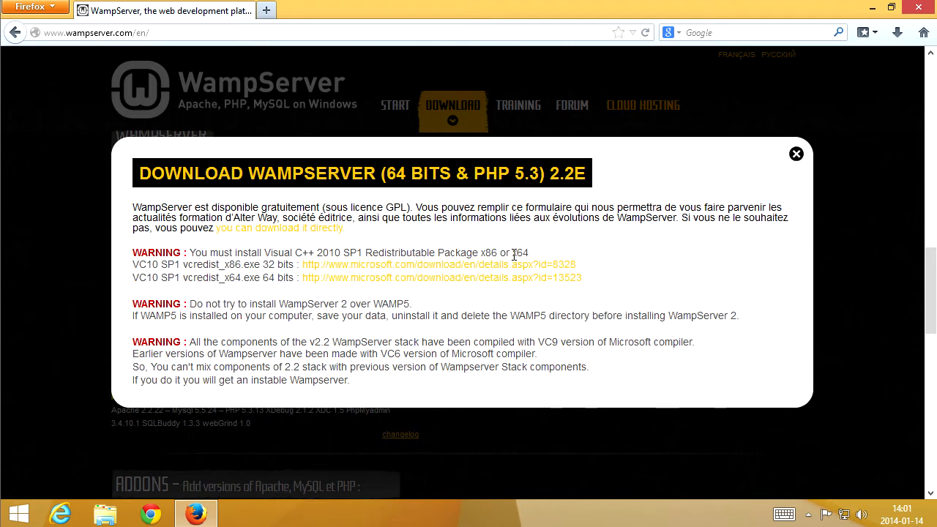
left_click(313, 282)
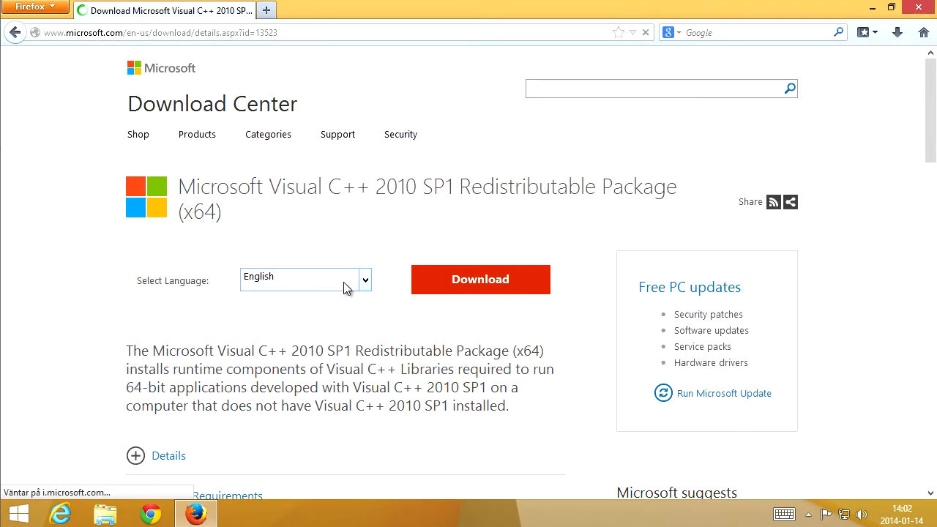
left_click(364, 286)
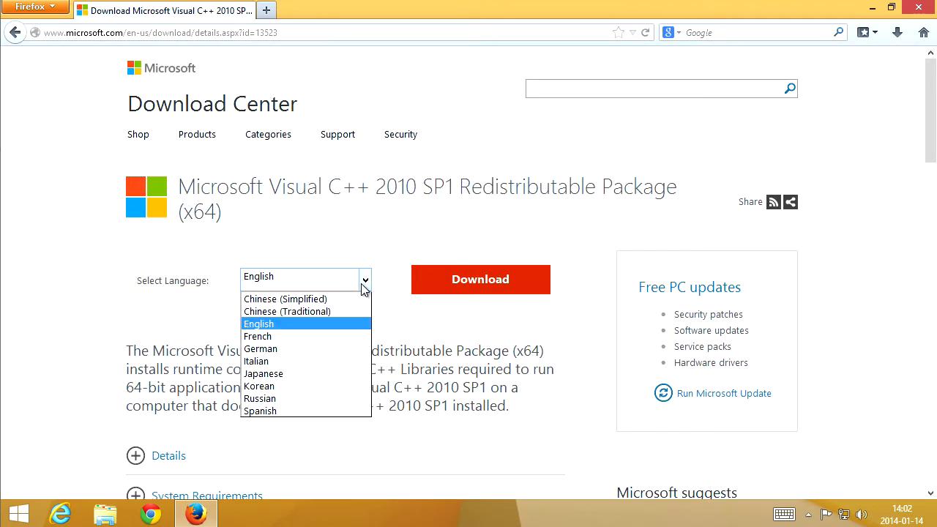
left_click(364, 286)
left_click(454, 288)
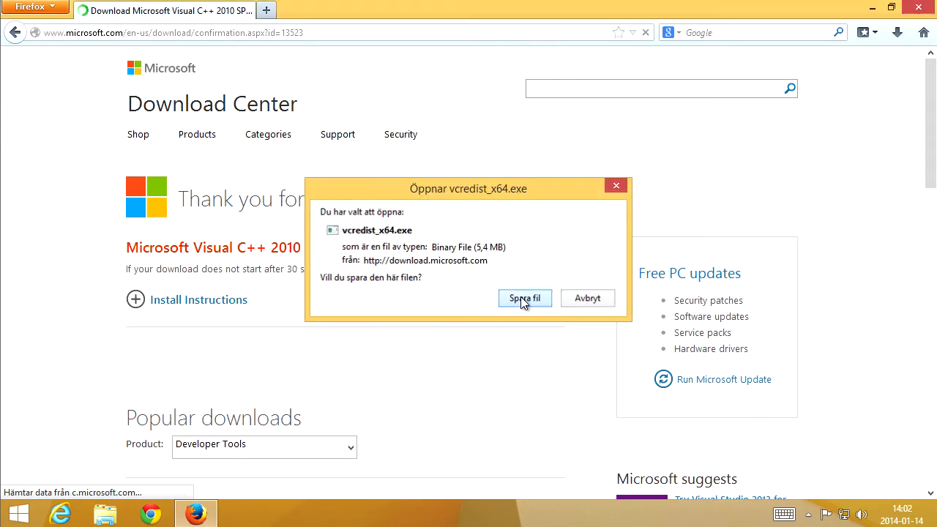
left_click(520, 297)
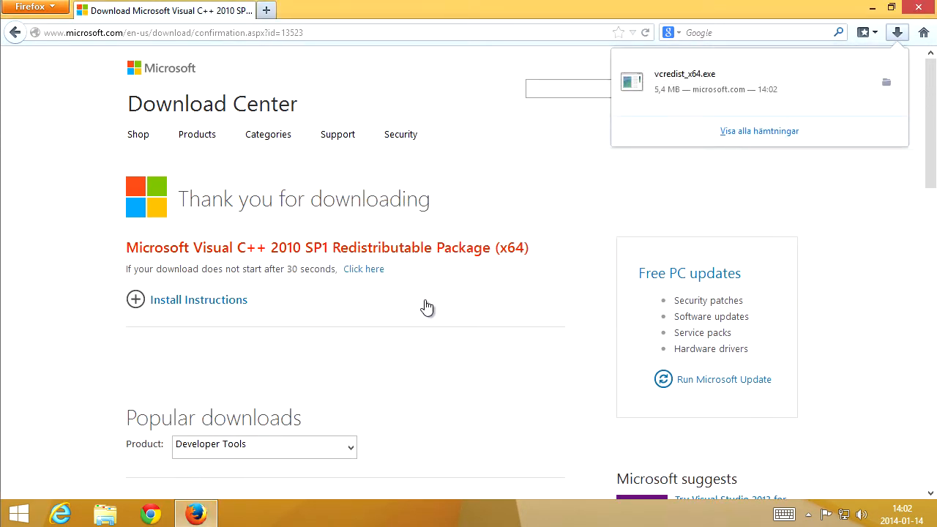
Run vcredist_x64.exe and install the Visual C++ 2010 x64 redistributable after accepting its license terms.
left_click(725, 84)
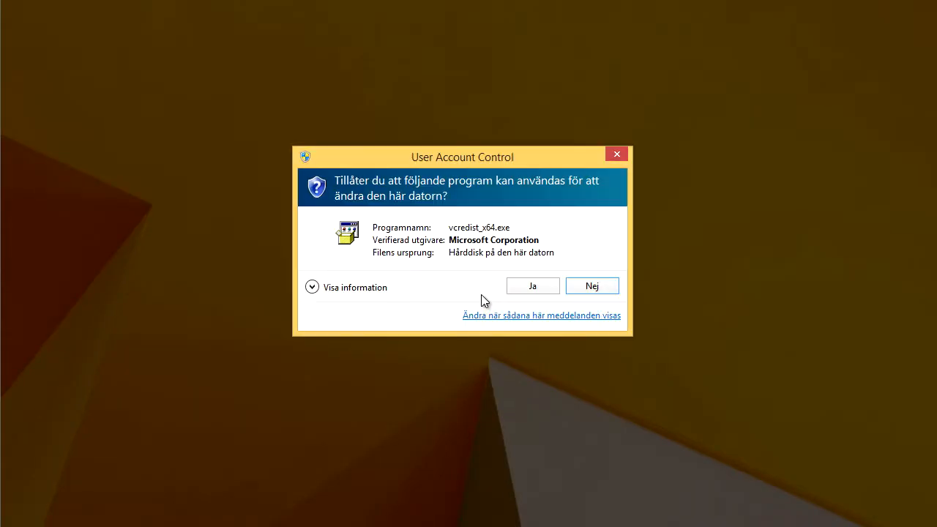
left_click(531, 288)
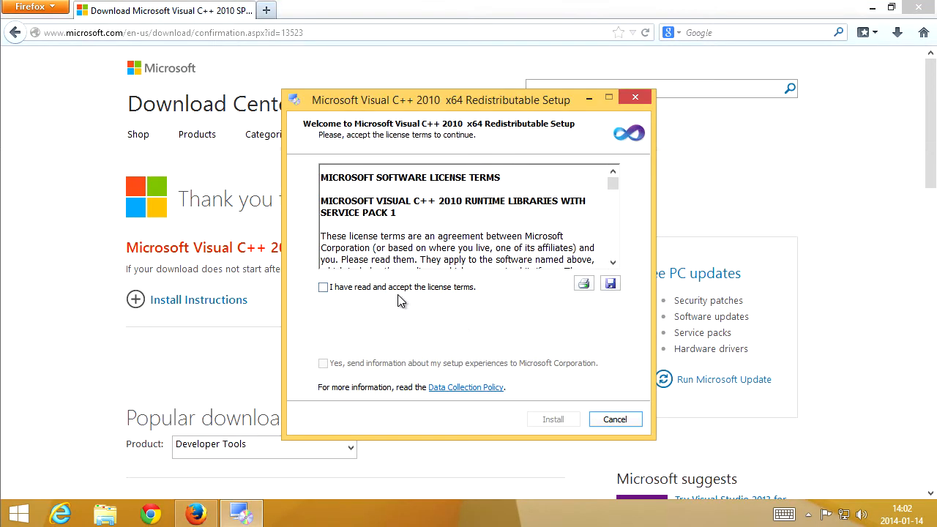
left_click(396, 290)
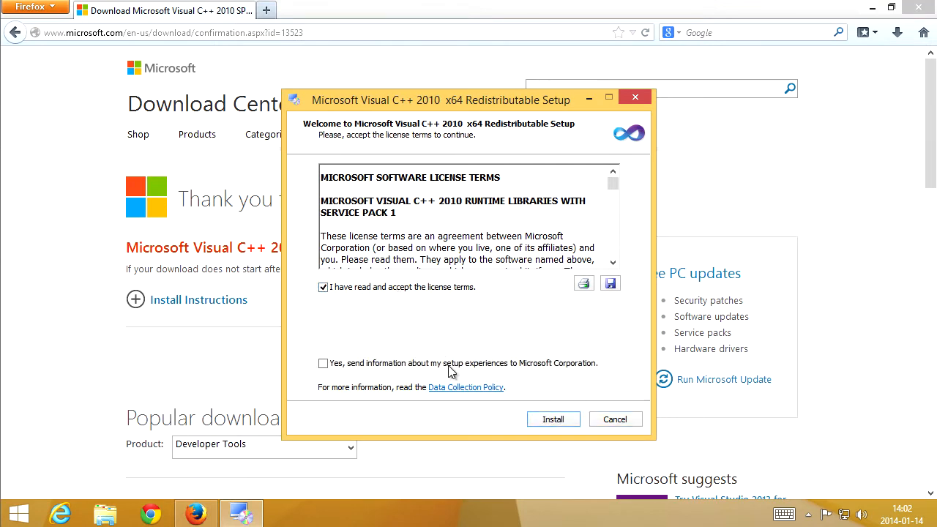
left_click(553, 420)
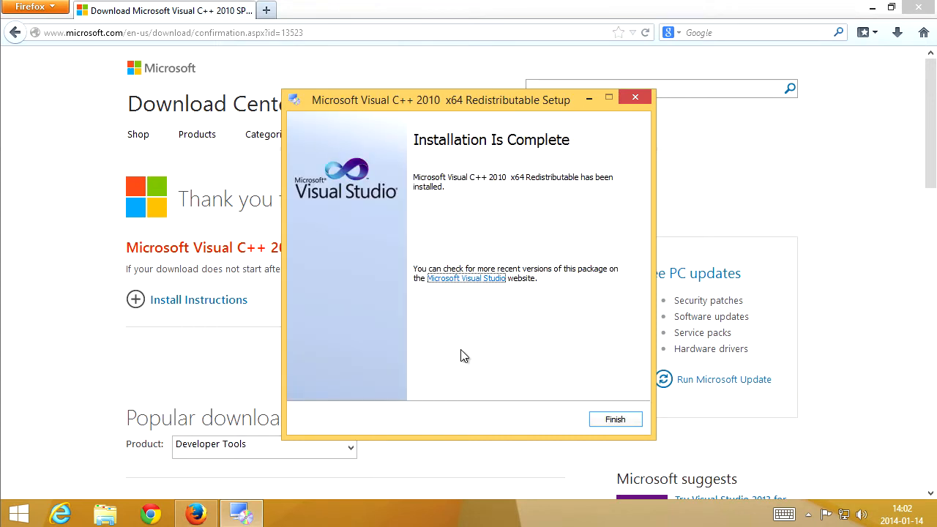
left_click(614, 422)
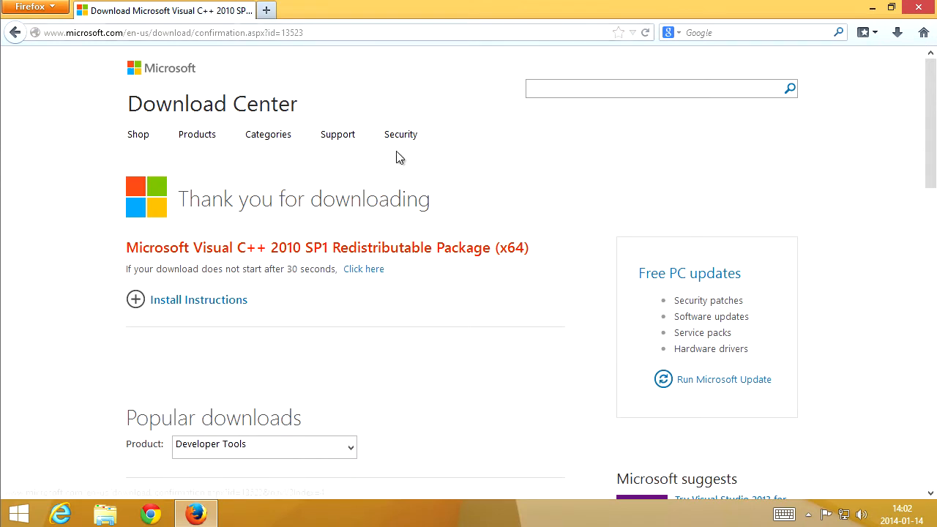
Return to the WampServer downloads and download WAMPSERVER 64 BITS & PHP 5.3 2.2E directly from SourceForge.
key("alt+Left")
key("alt+Left")
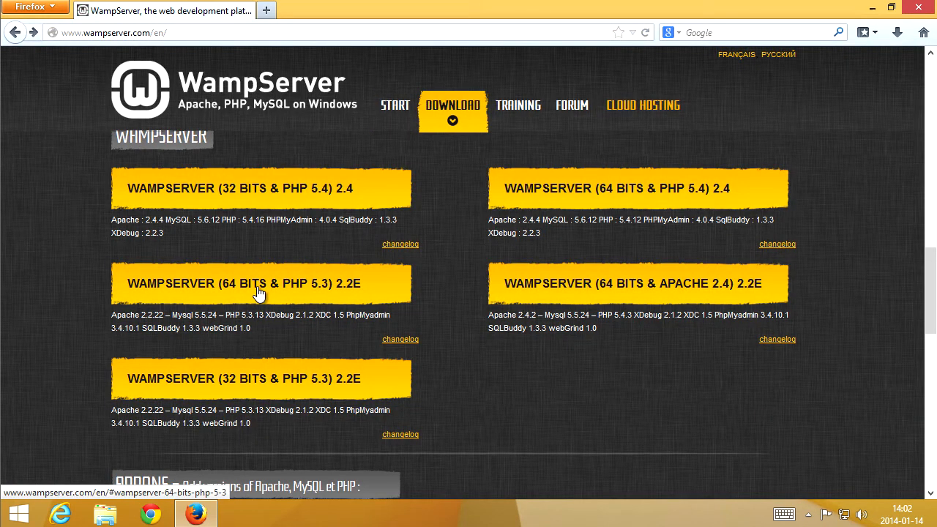
left_click(286, 290)
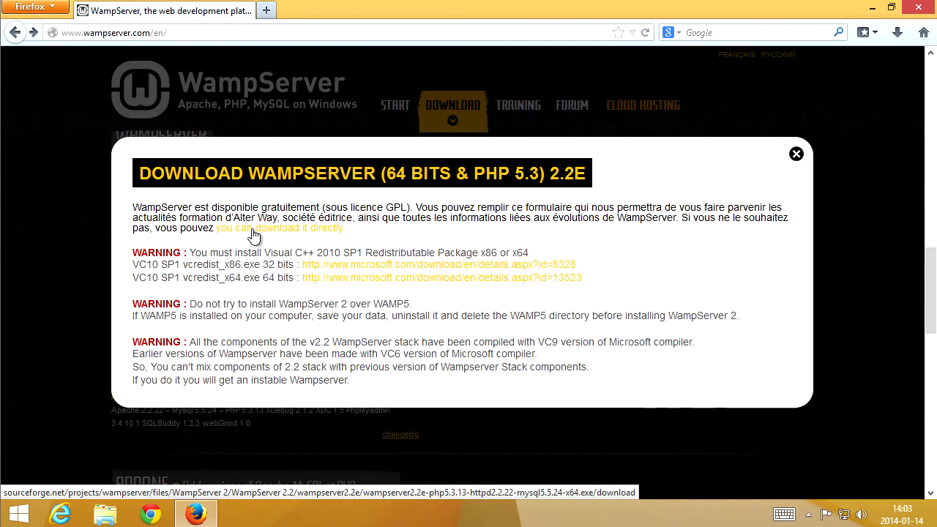
left_click(256, 230)
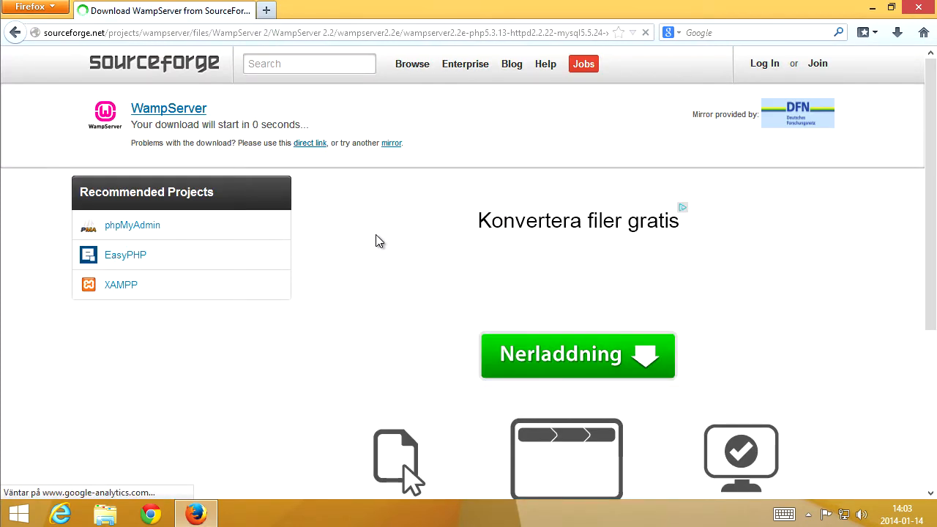
left_click(530, 296)
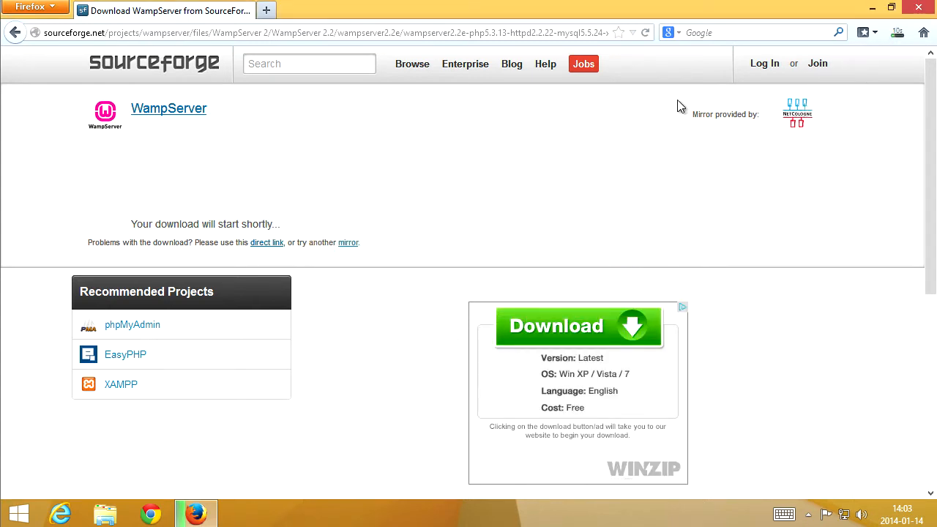
Run the WampServer installer, accept the license agreement and keep the c:\wamp destination folder.
left_click(897, 32)
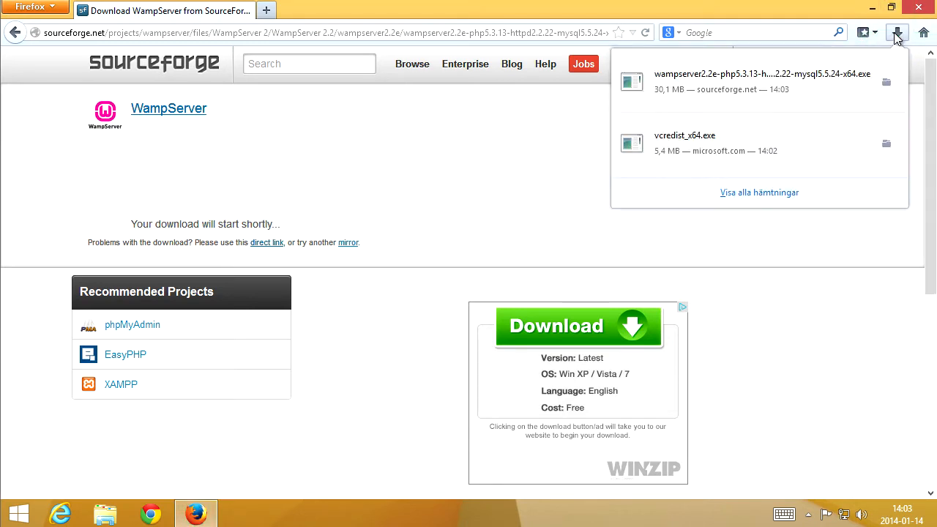
left_click(776, 86)
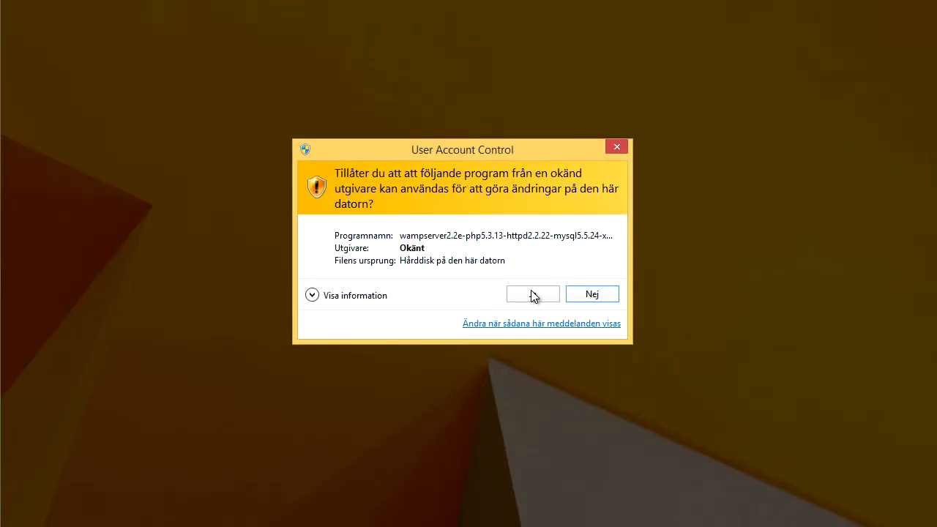
left_click(534, 295)
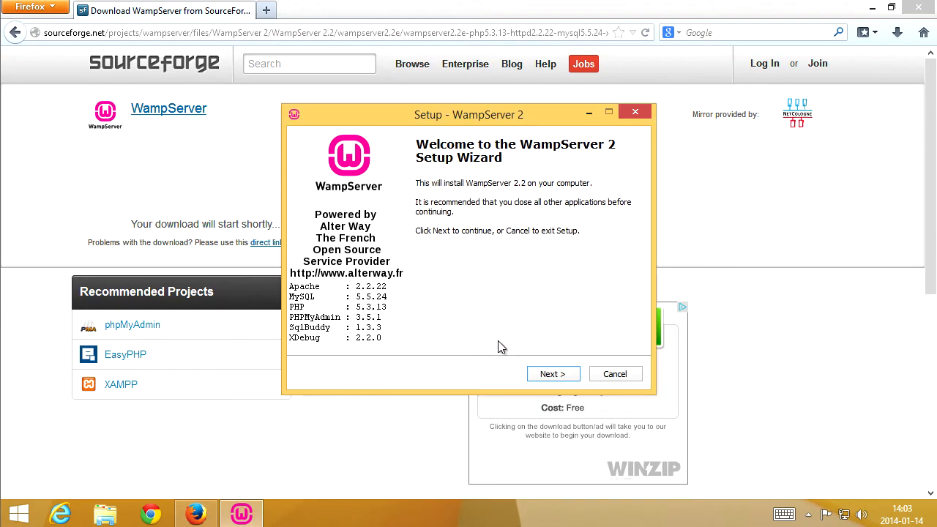
left_click(551, 373)
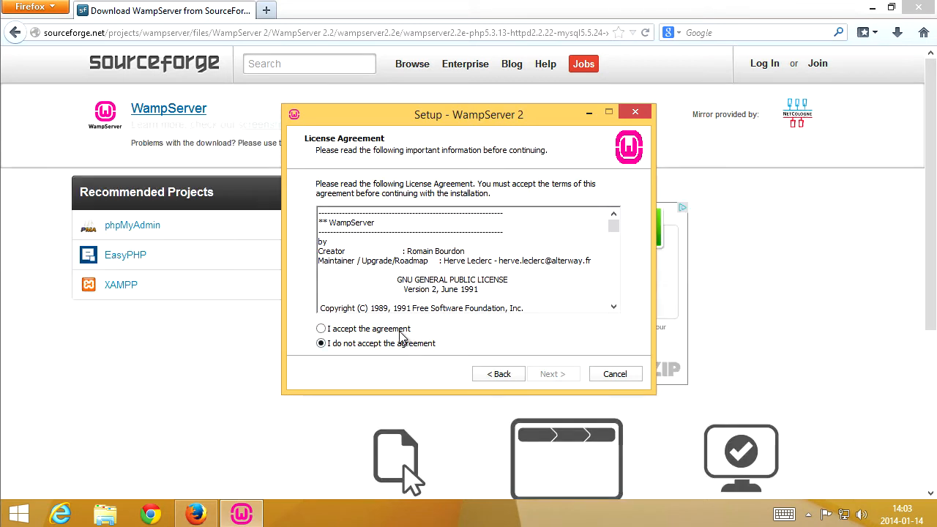
left_click(401, 331)
left_click(550, 374)
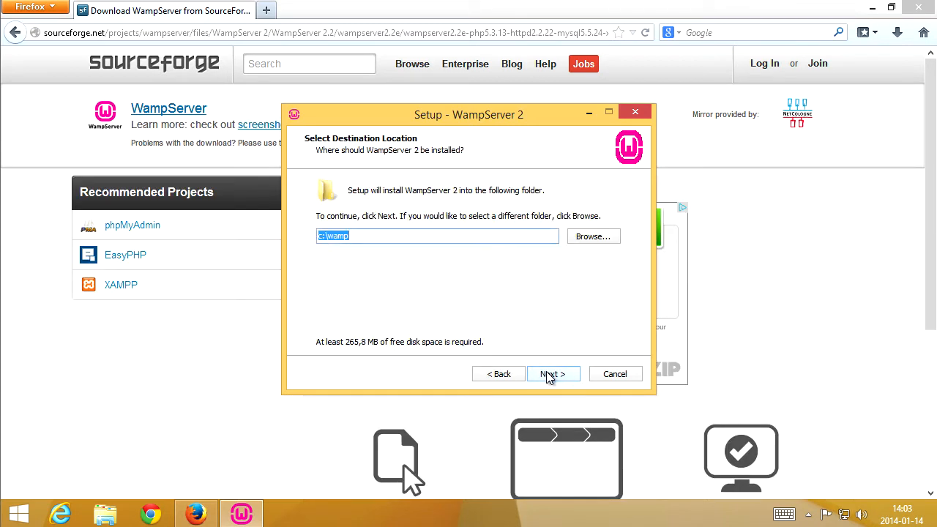
left_click(550, 375)
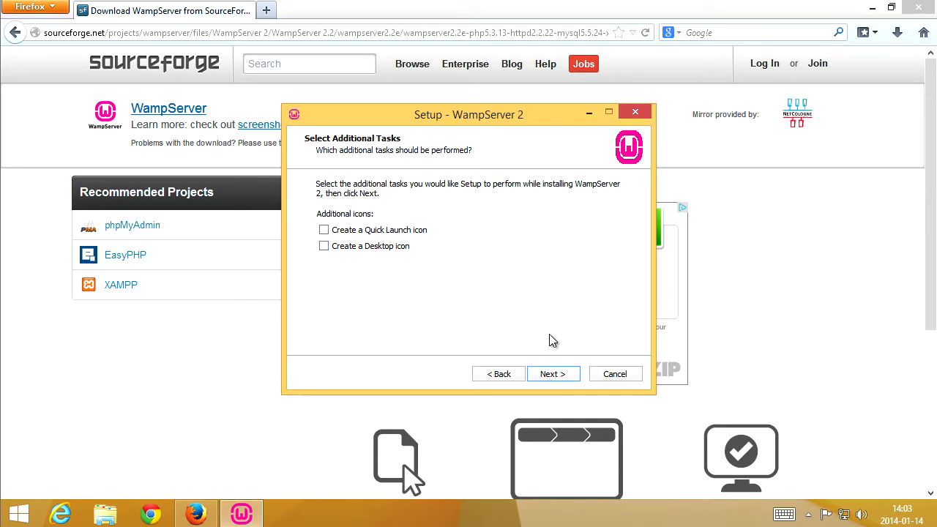
Choose to create a desktop icon and start the WampServer installation.
left_click(382, 248)
left_click(553, 374)
left_click(559, 376)
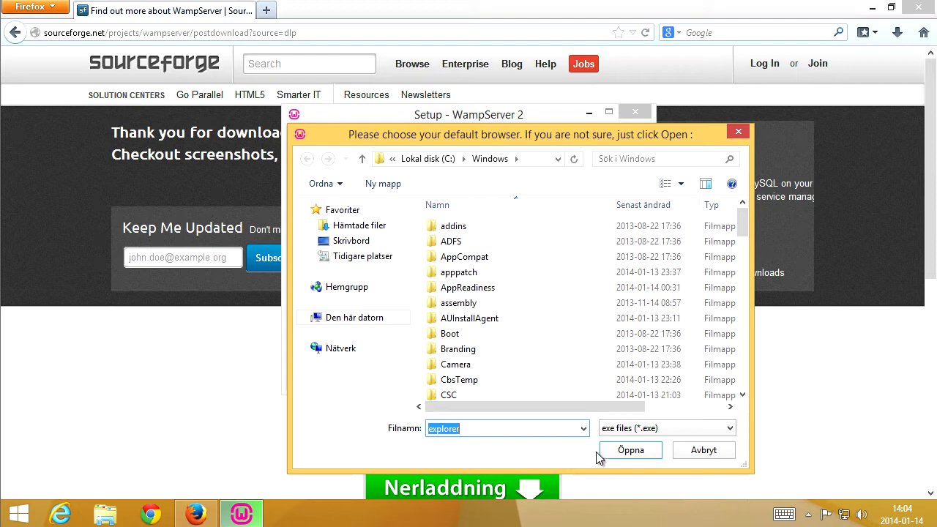
Keep explorer as the default browser and allow Apache HTTP Server through the firewall on private networks.
left_click(624, 453)
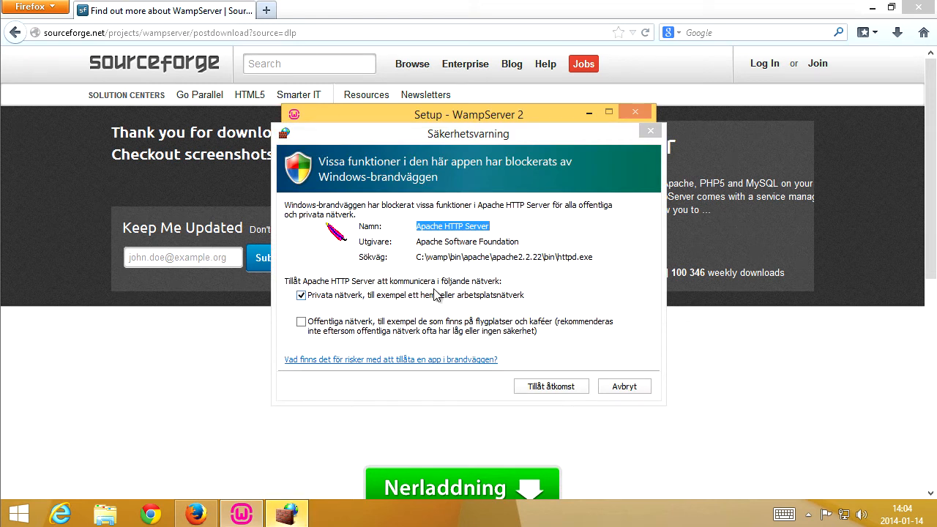
left_click(552, 388)
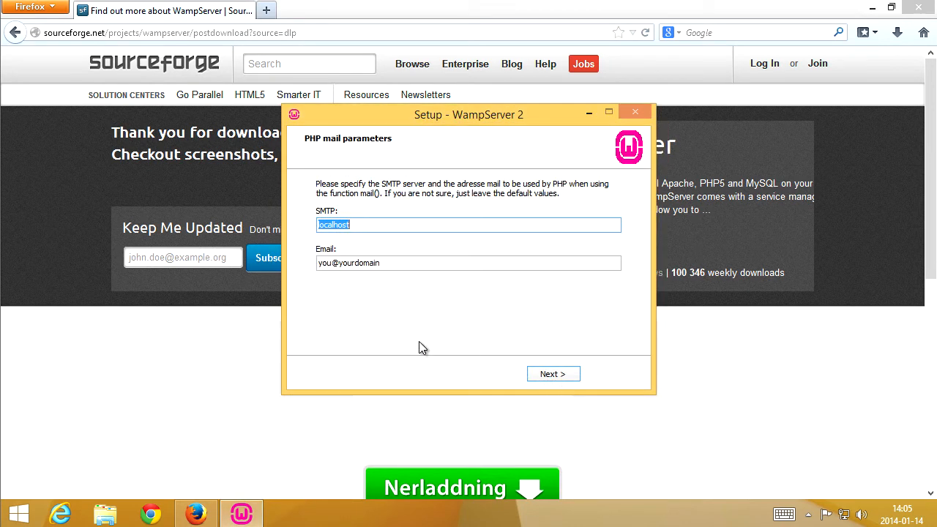
Finish the WampServer setup with default PHP mail settings, launching WampServer and approving its administrator prompt.
left_click(558, 378)
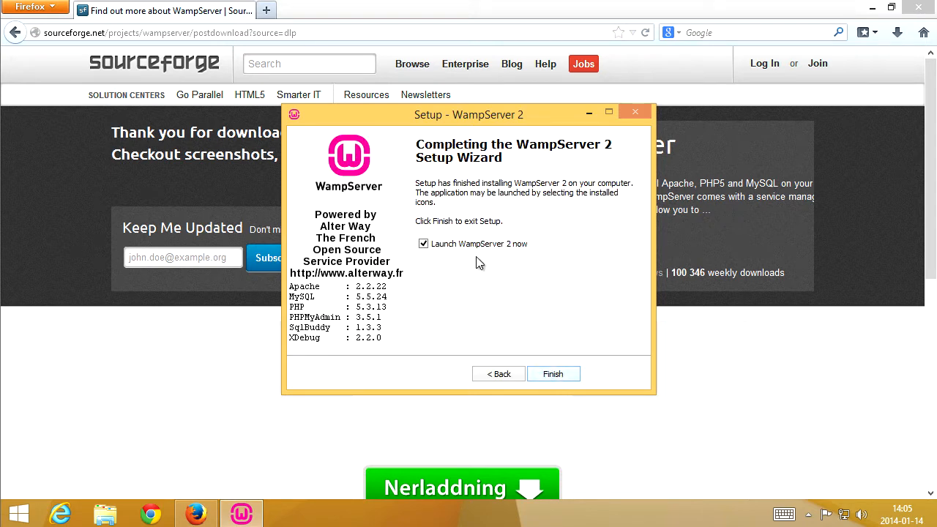
left_click(557, 374)
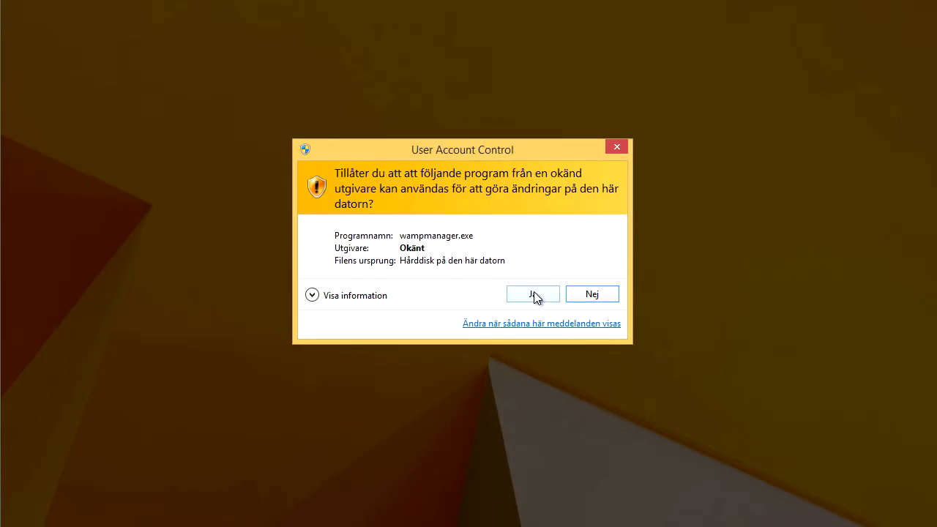
left_click(534, 293)
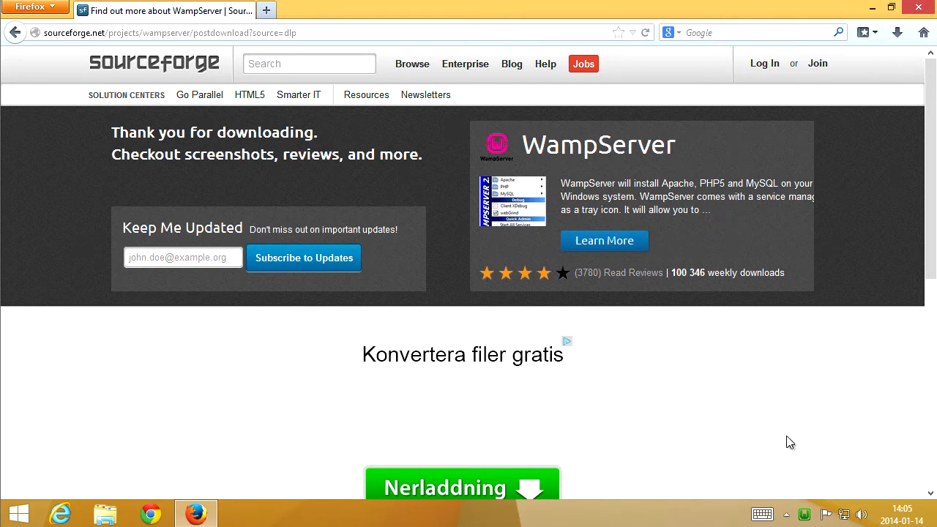
Open localhost in the browser.
left_click(353, 28)
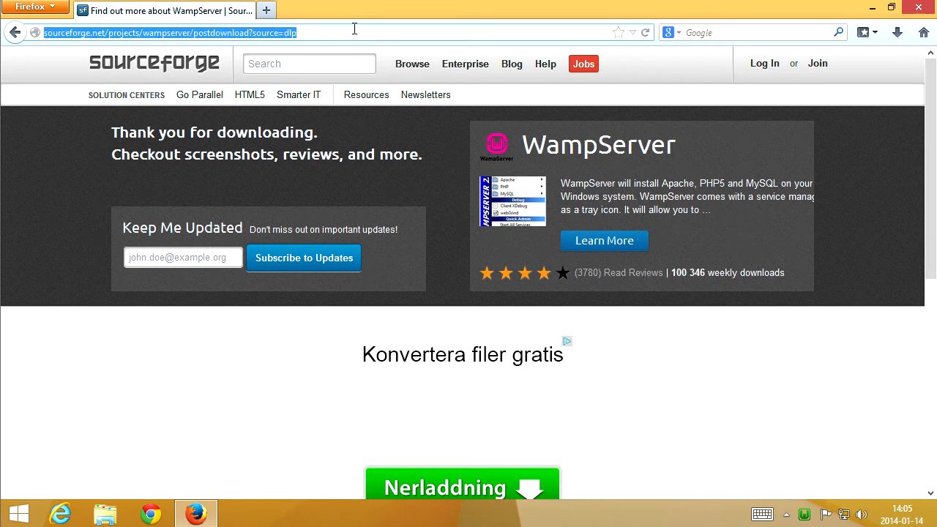
key("BackSpace")
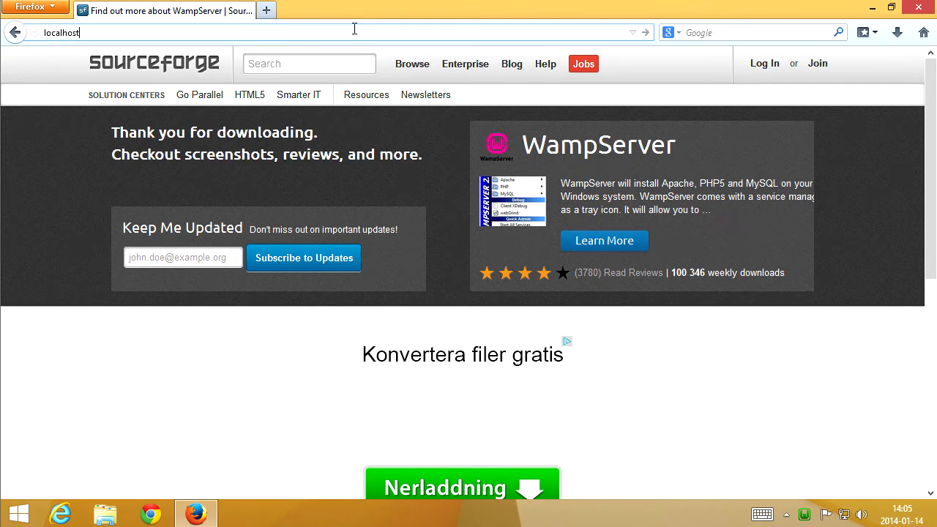
type("localhost")
key("Return")
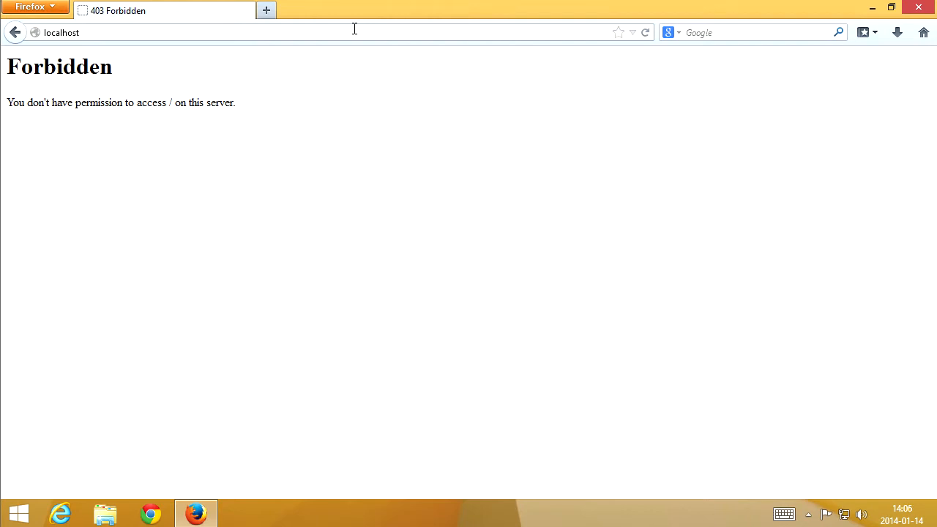
Set the taskbar to always show all notification area icons and messages.
left_click(814, 518)
left_click(815, 473)
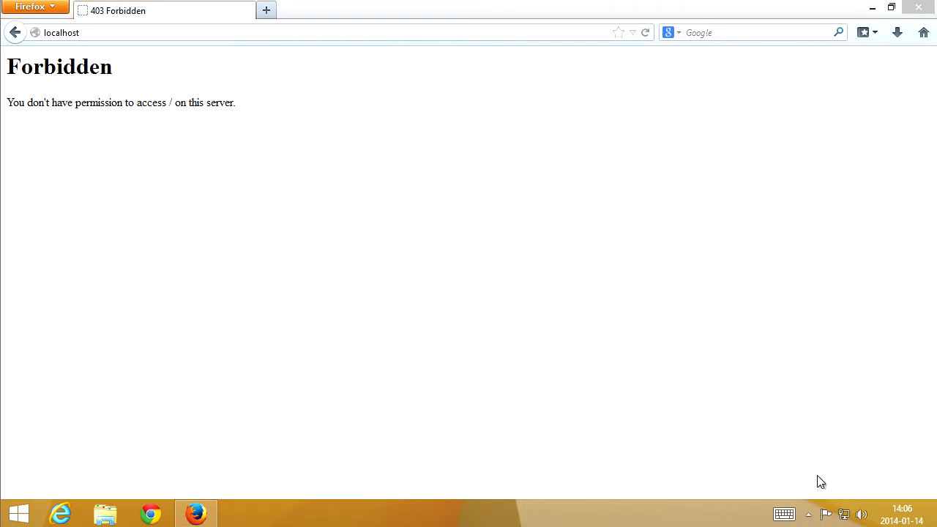
left_click(428, 423)
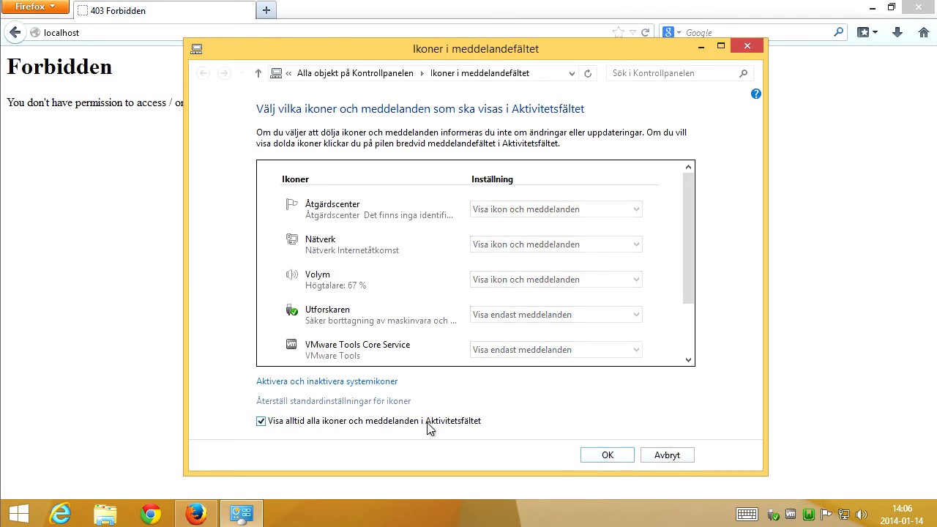
left_click(607, 455)
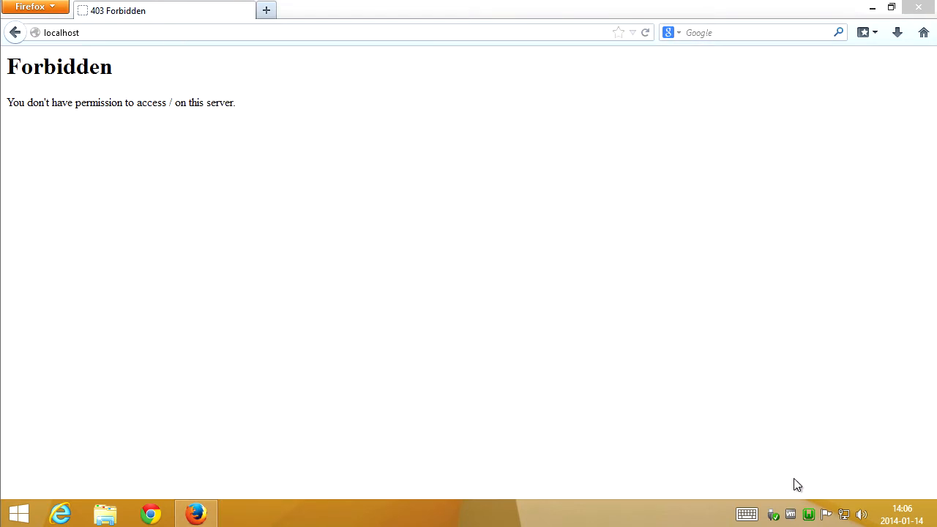
Open Apache's httpd.conf from the WampServer tray menu.
left_click(811, 518)
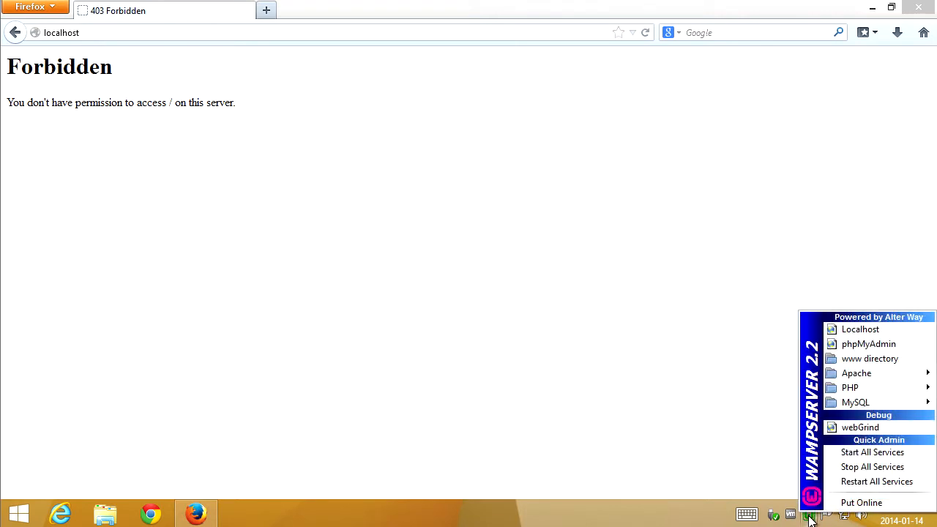
mouse_move(859, 374)
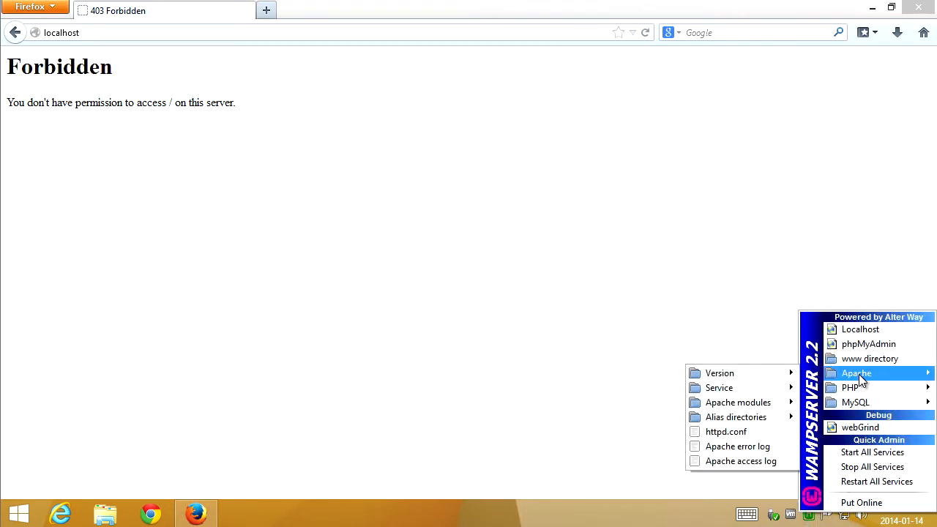
left_click(766, 434)
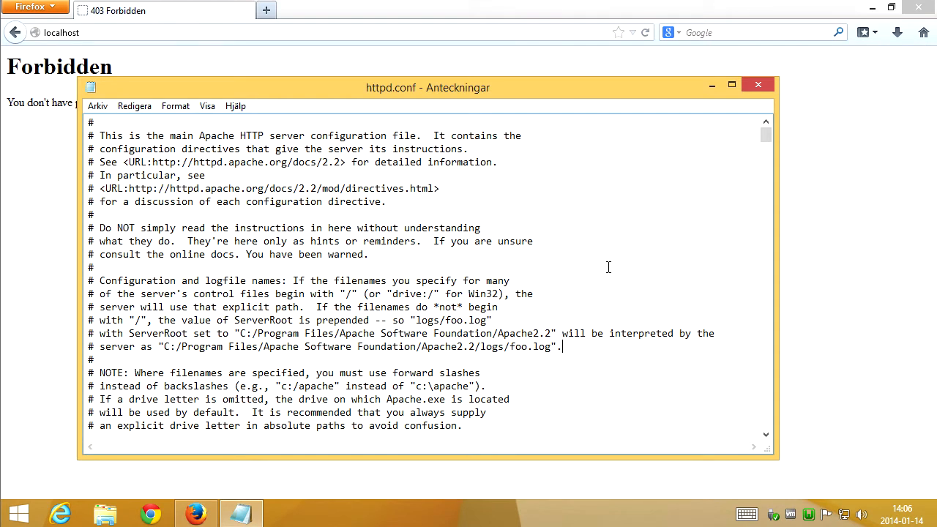
Search httpd.conf for onlineoffline and examine the access rules below that tag.
key("ctrl+f")
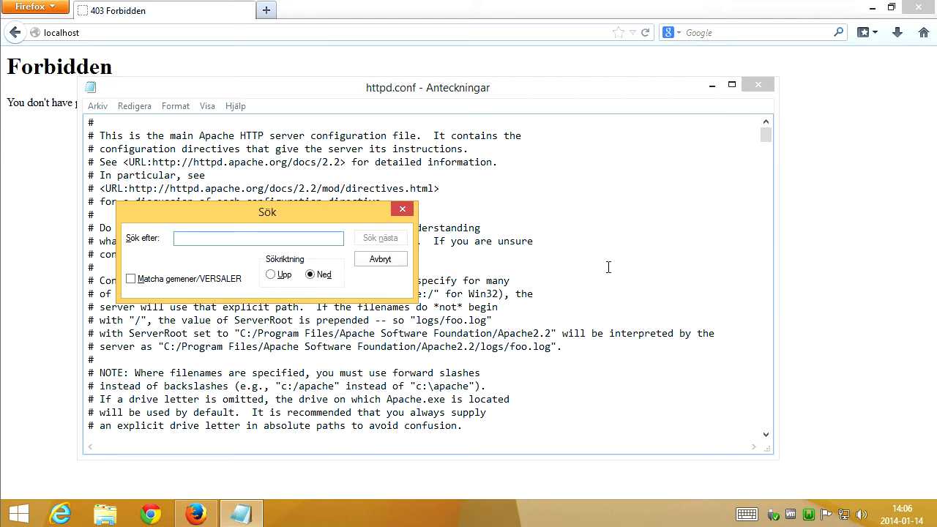
type("online")
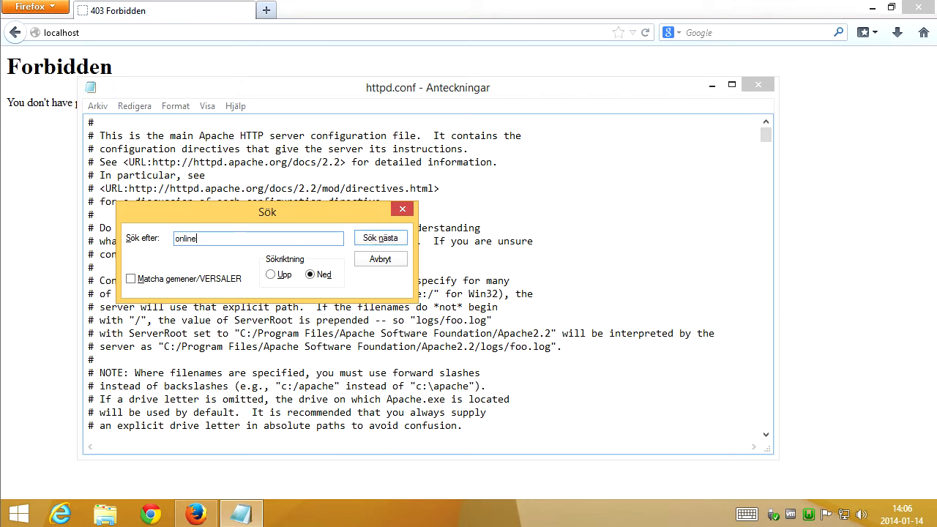
type("offline")
key("Return")
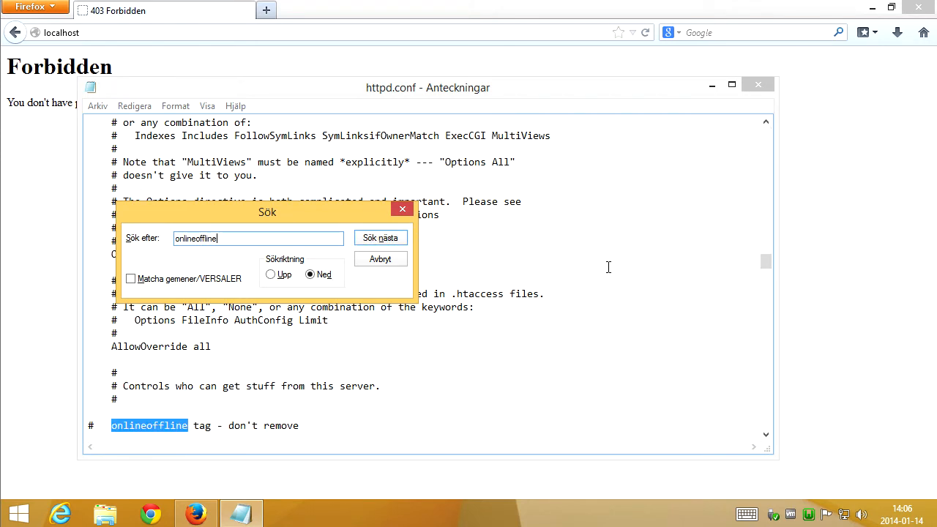
left_click(402, 210)
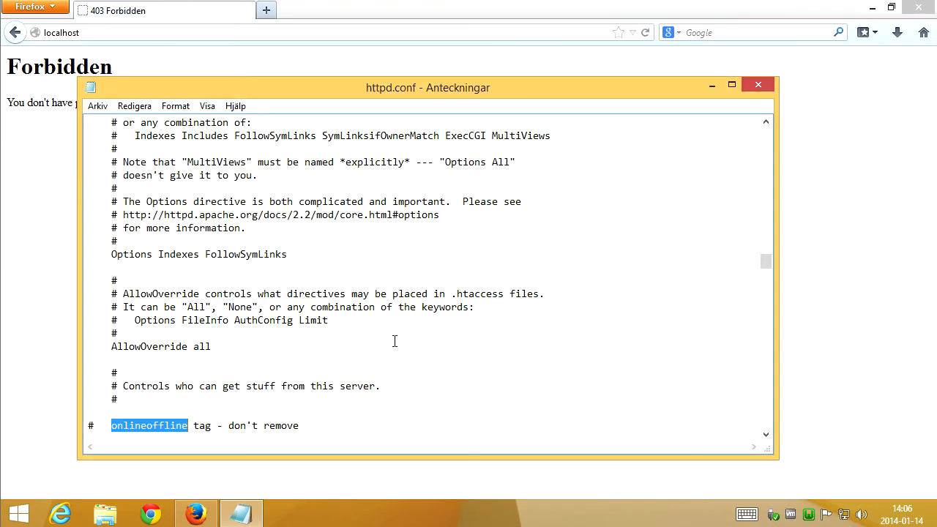
scroll(394, 341, "down", 2)
scroll(394, 341, "down", 1)
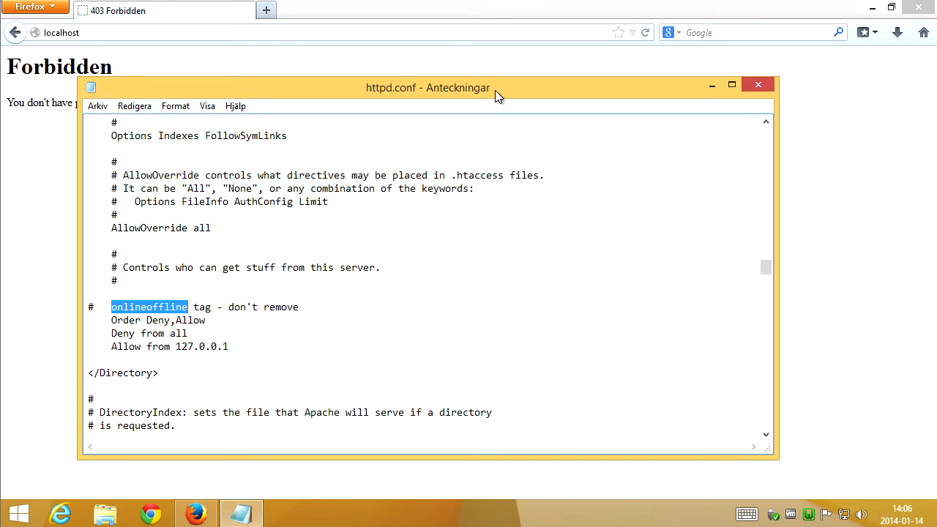
Open a command prompt, ping localhost and minimize the console window.
key("super+r")
type("cmd")
key("Return")
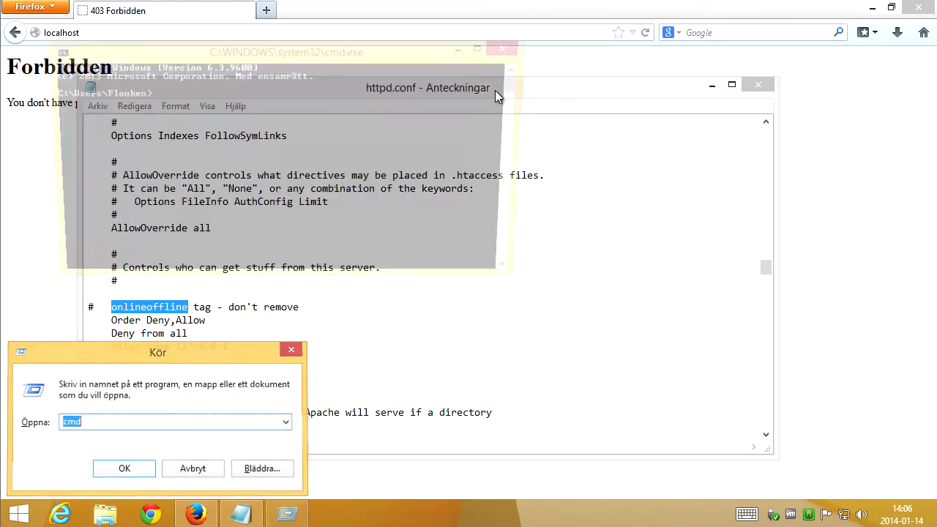
type("ping localhost")
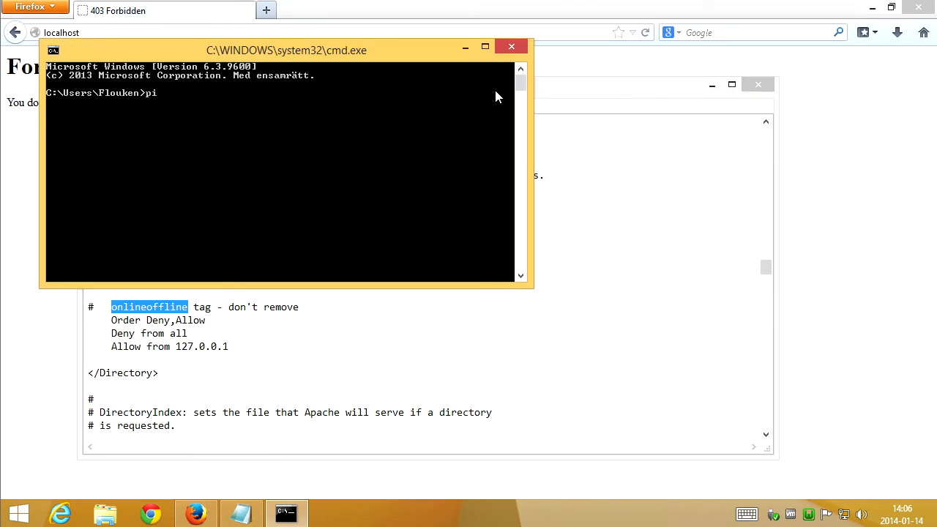
key("Return")
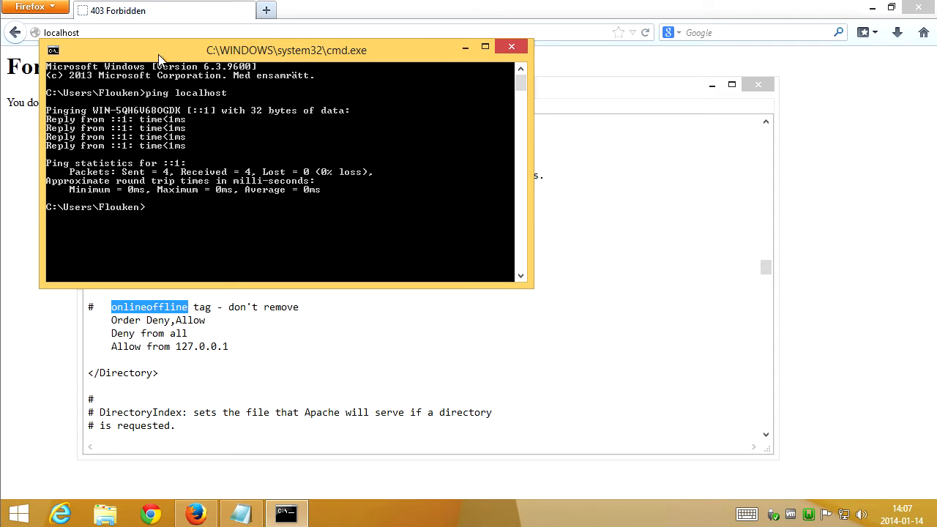
left_click_drag(163, 52, 437, 102)
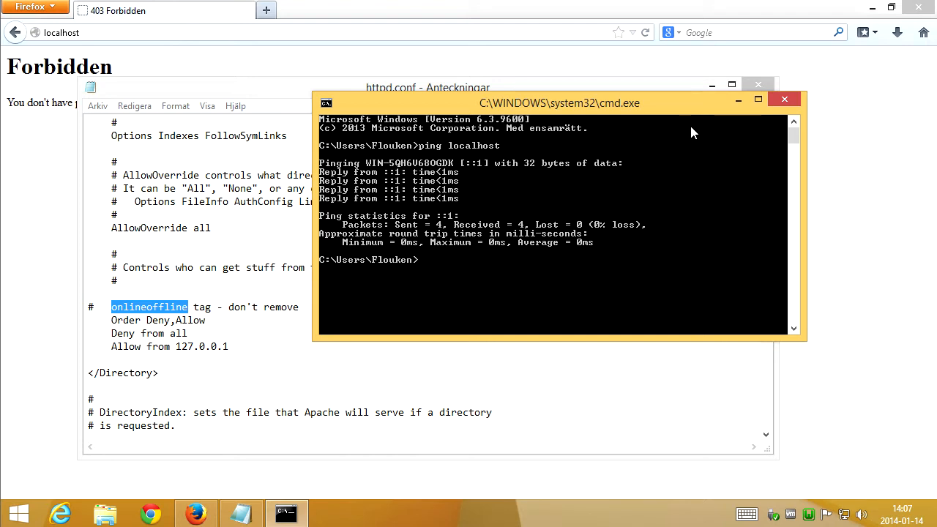
left_click(740, 104)
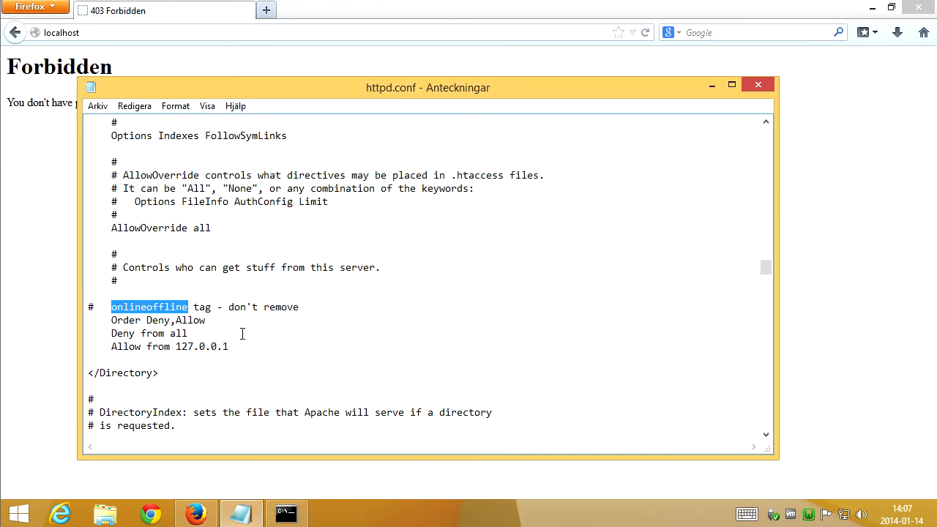
Append ::1 to the Allow from 127.0.0.1 line and close httpd.conf.
left_click(245, 345)
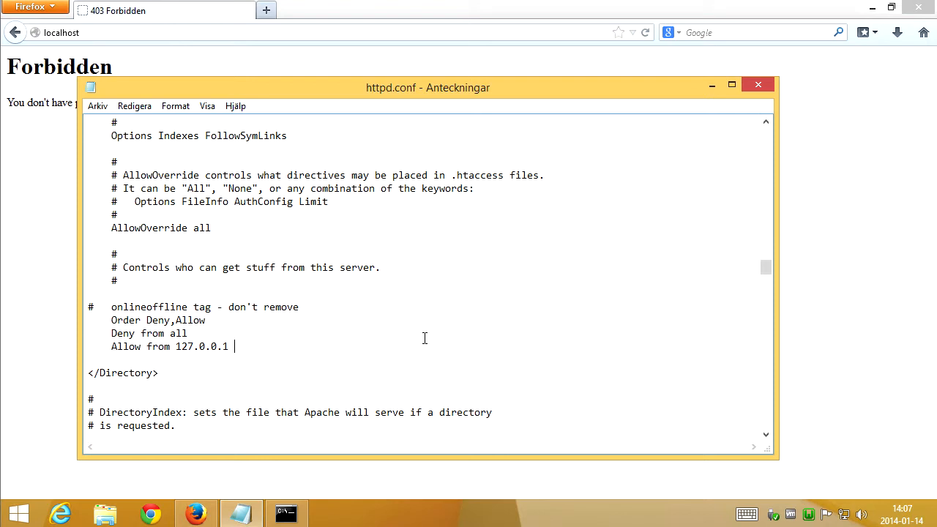
type("::1")
left_click(762, 84)
Restart all WampServer services and reload localhost in the browser.
left_click(809, 516)
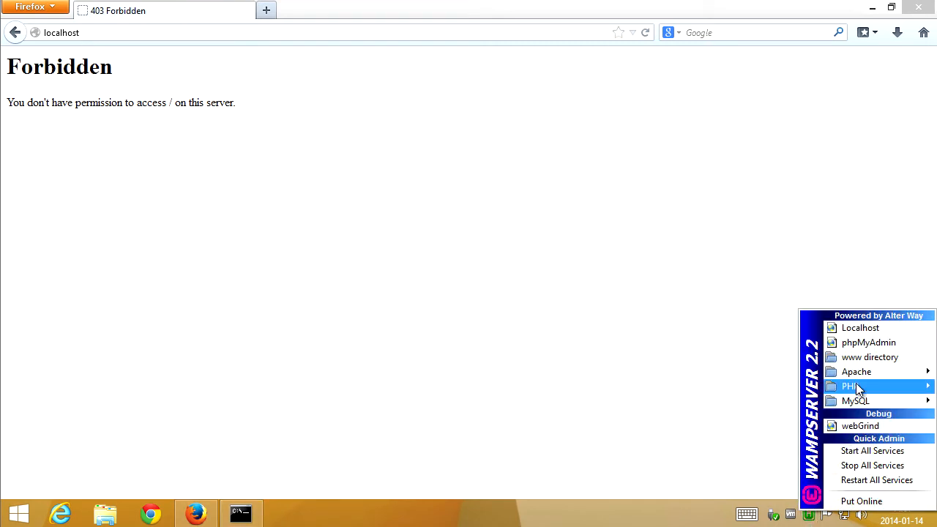
left_click(896, 481)
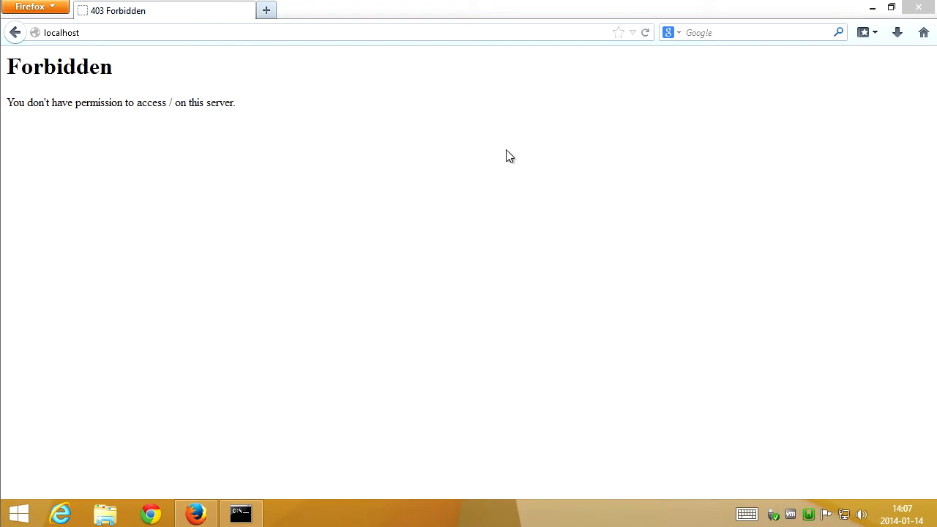
left_click(291, 36)
double_click(292, 36)
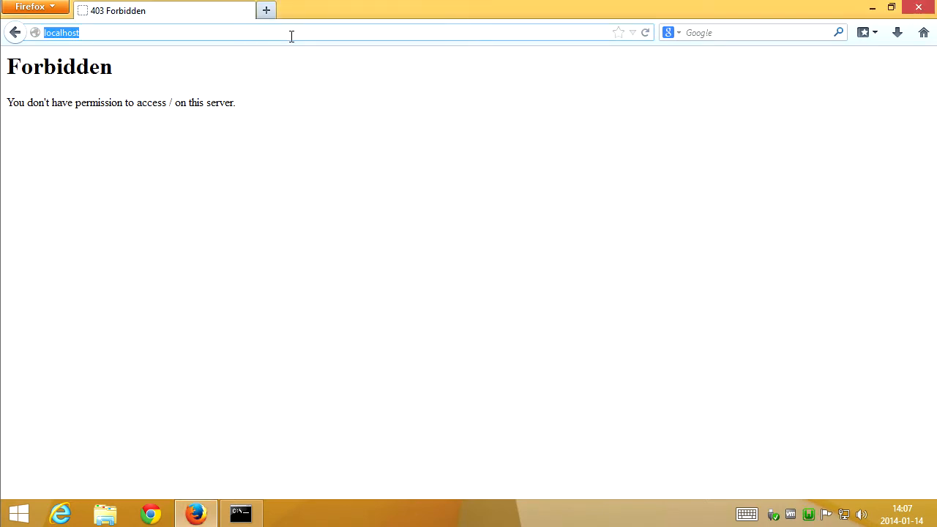
key("Return")
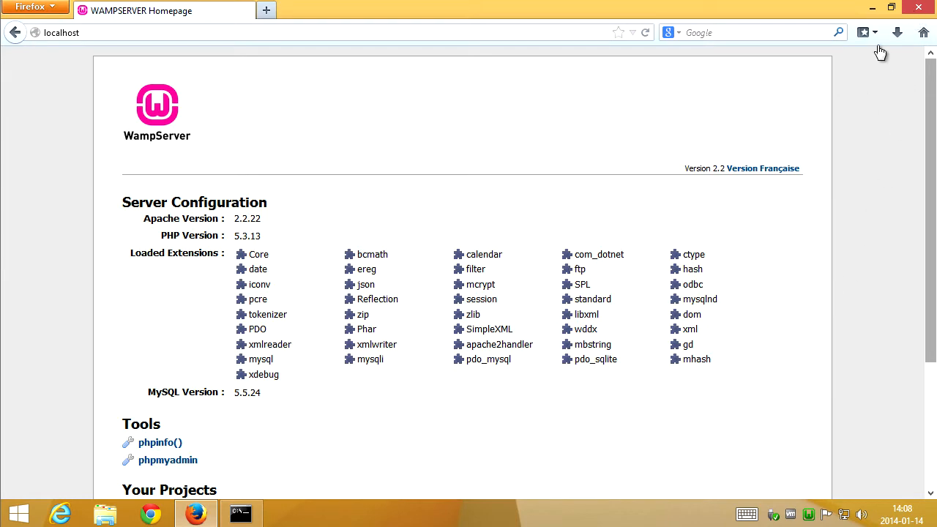
Minimize the browser and reopen httpd.conf from the WampServer tray menu's Apache submenu.
left_click(872, 8)
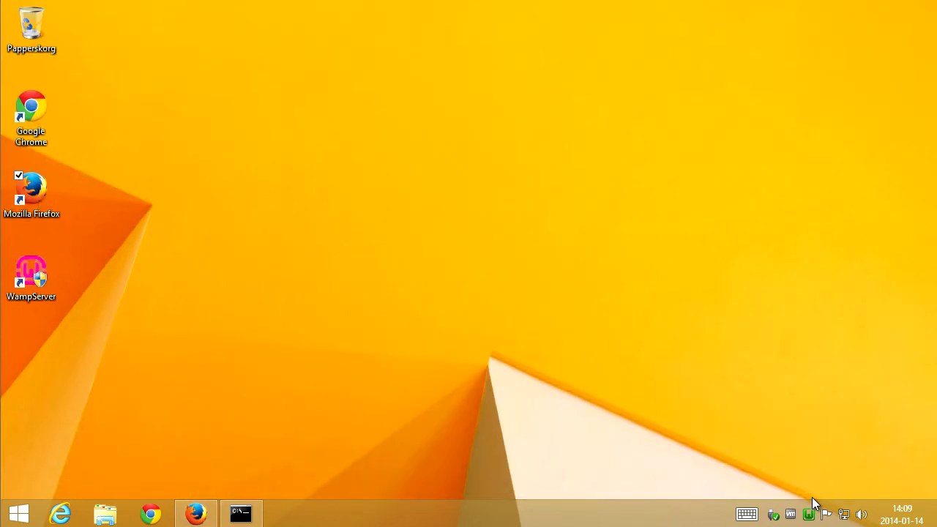
left_click(809, 515)
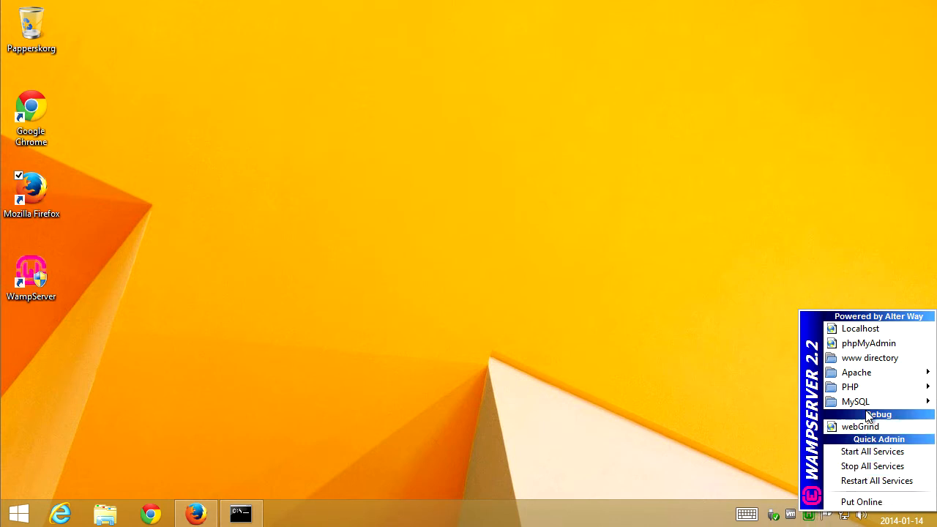
mouse_move(878, 375)
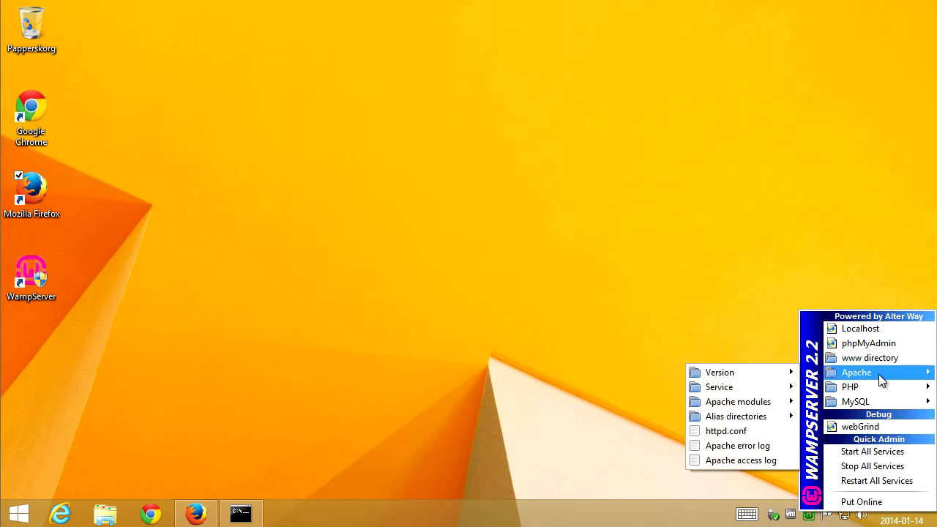
left_click(739, 430)
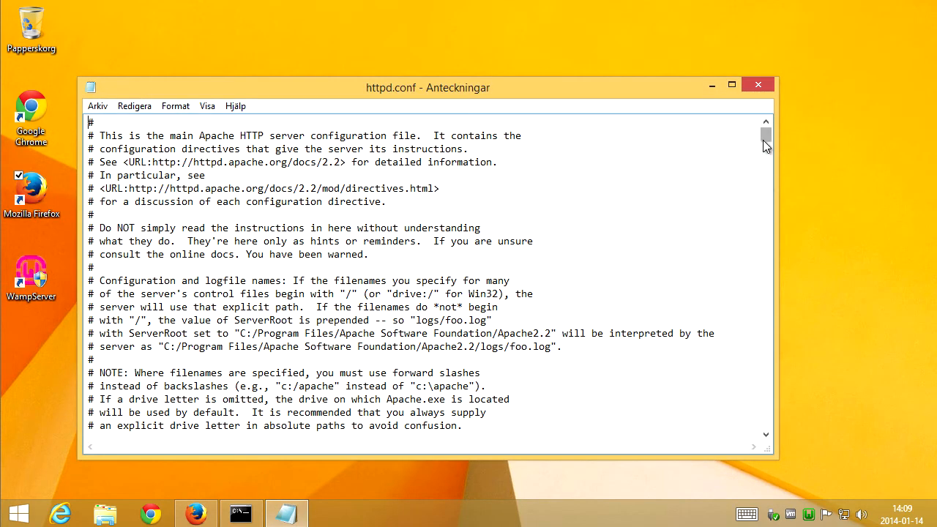
Search httpd.conf for "Virtual host" and uncomment the Include conf/extra/httpd-vhosts.conf line.
left_click(704, 160)
key("ctrl+f")
type("Virtual ")
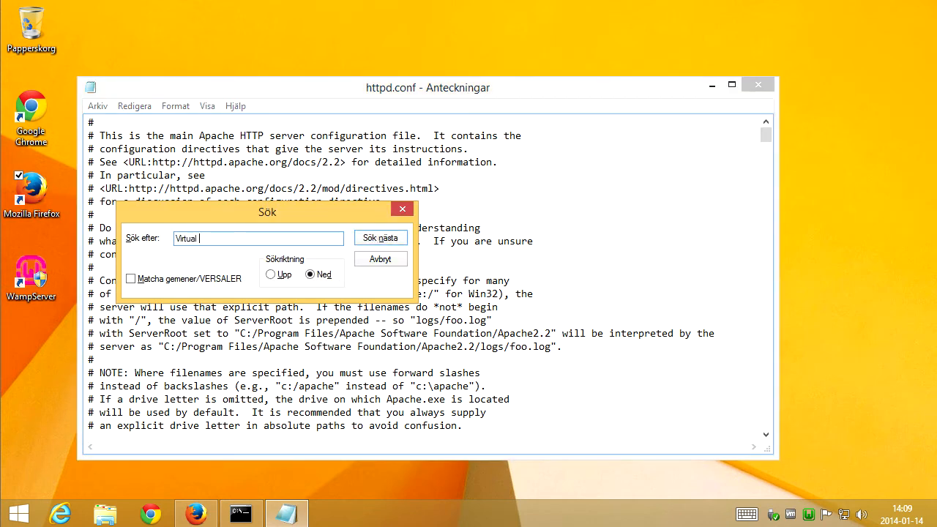
type("host")
key("Return")
key("Escape")
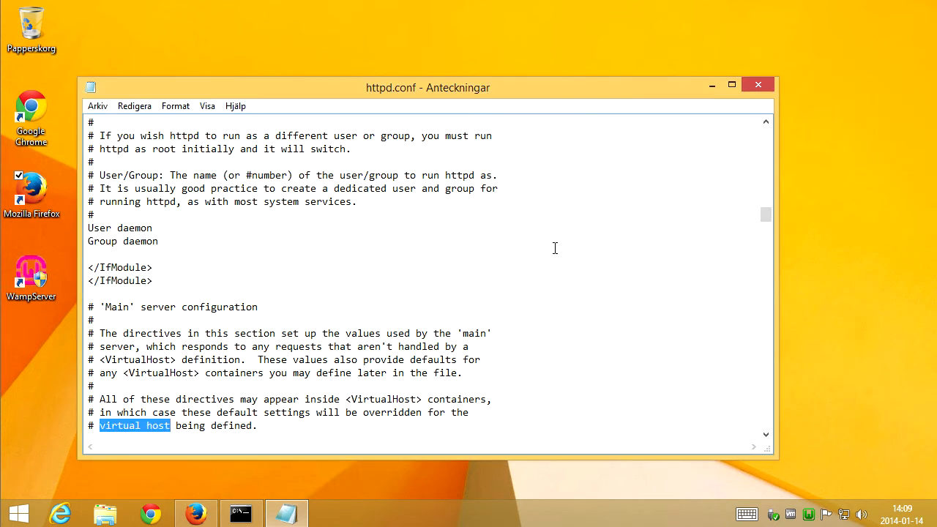
scroll(555, 248, "down", 3)
scroll(511, 331, "down", 1)
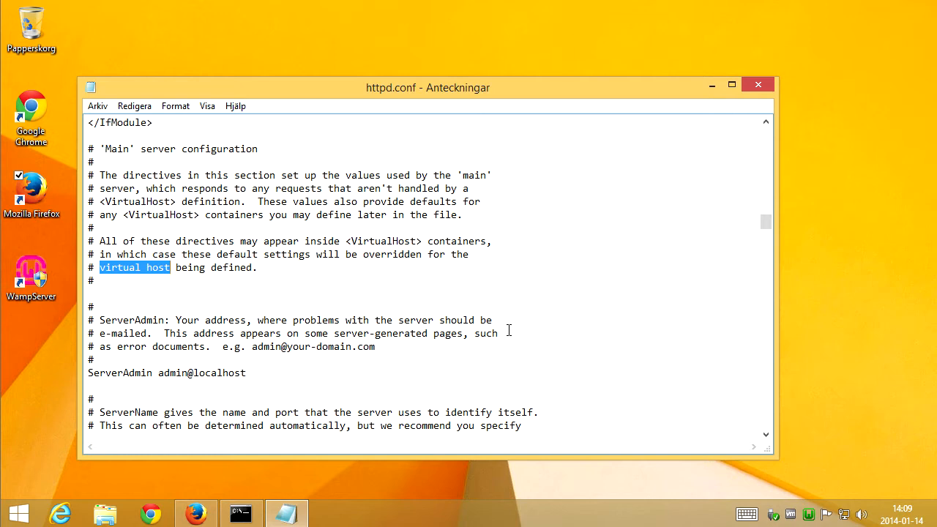
key("ctrl+f")
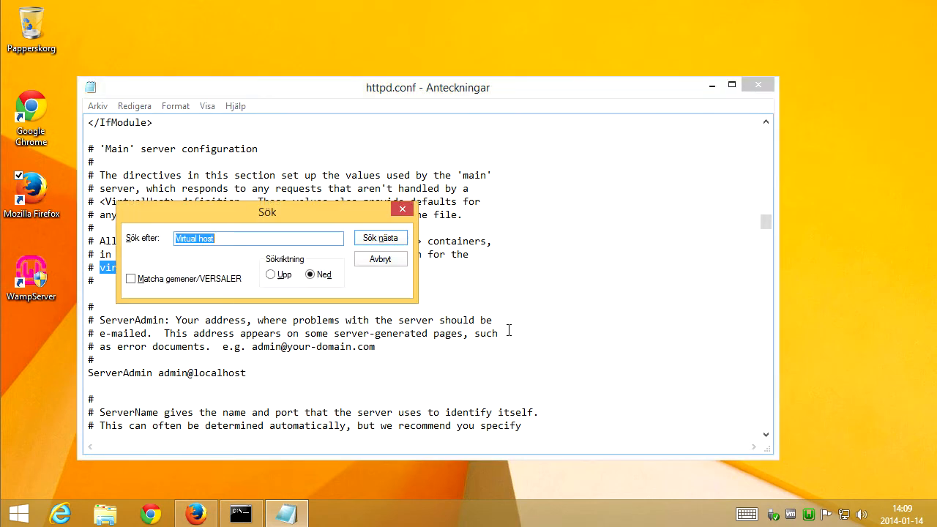
left_click(378, 242)
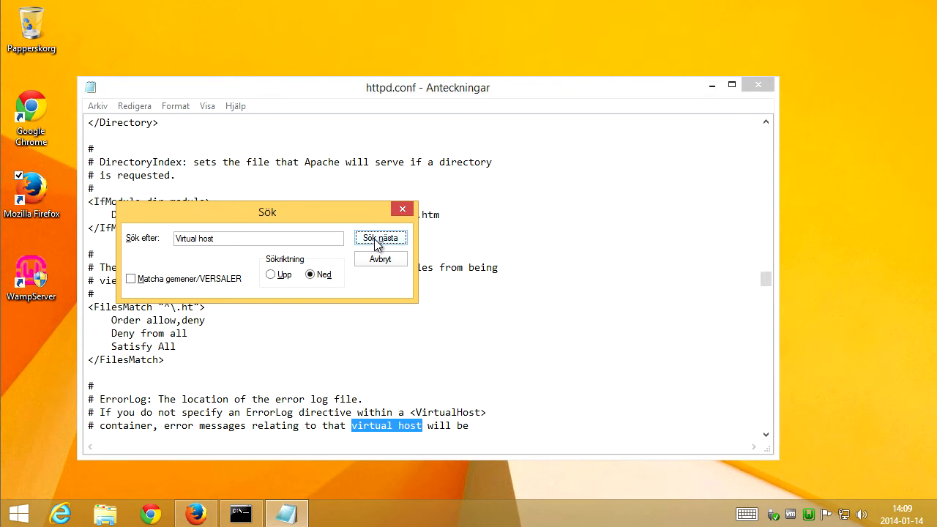
left_click(377, 239)
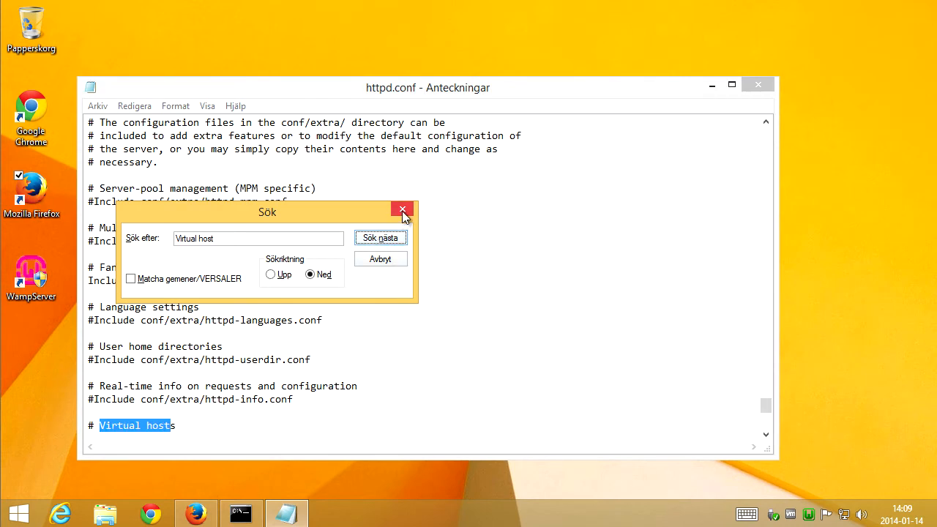
left_click(403, 211)
scroll(462, 318, "down", 4)
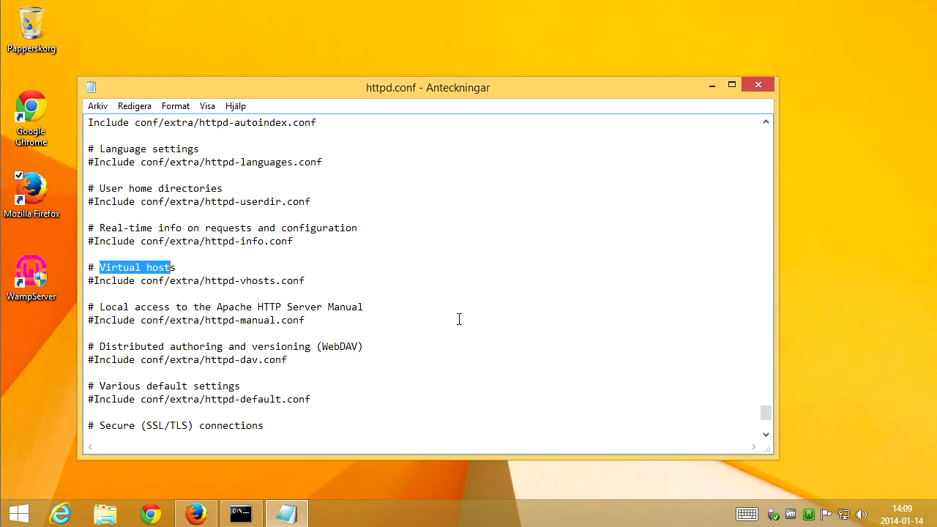
scroll(454, 318, "down", 1)
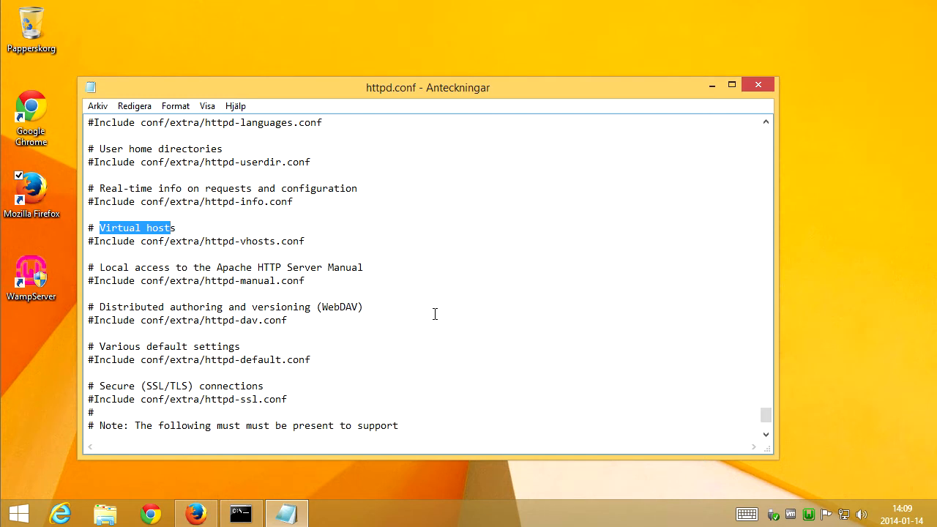
left_click(213, 230)
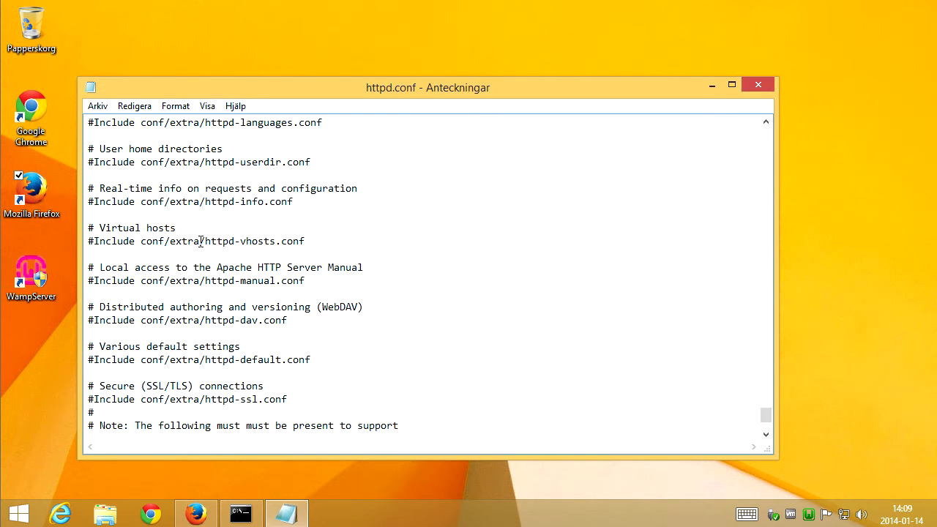
left_click(88, 241)
key("BackSpace")
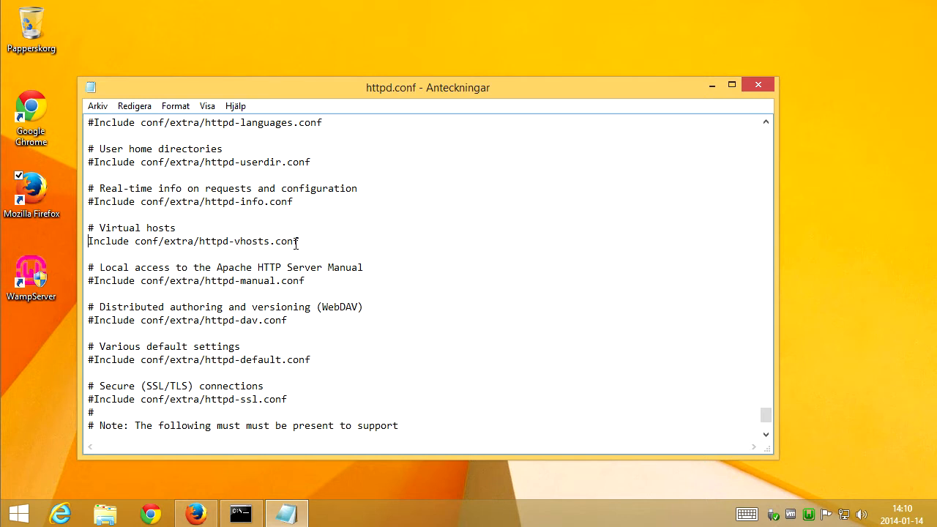
Save and close httpd.conf and restart all WampServer services.
left_click_drag(300, 243, 134, 245)
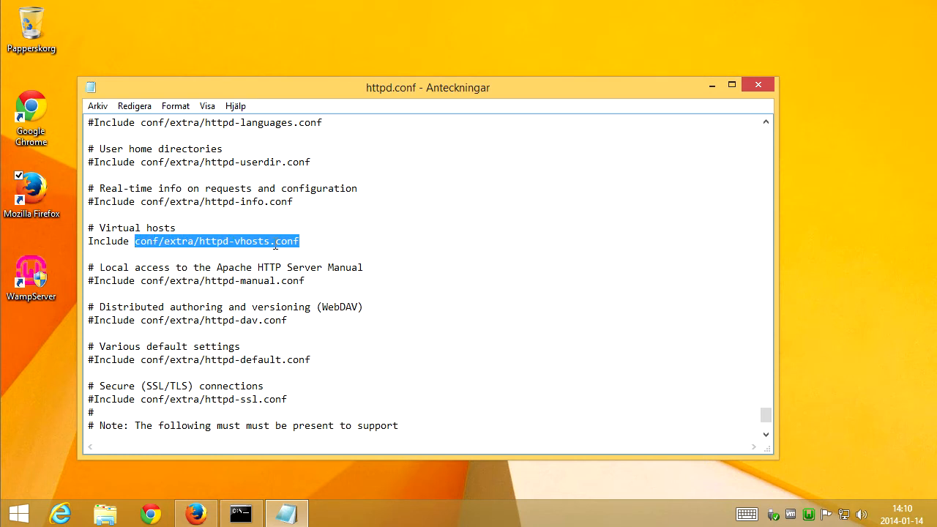
left_click(311, 244)
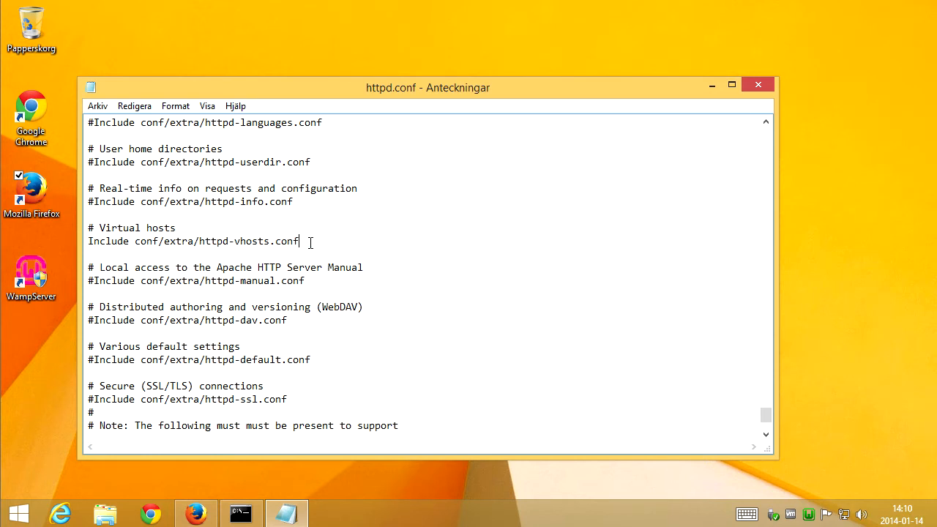
left_click(89, 241)
left_click(98, 106)
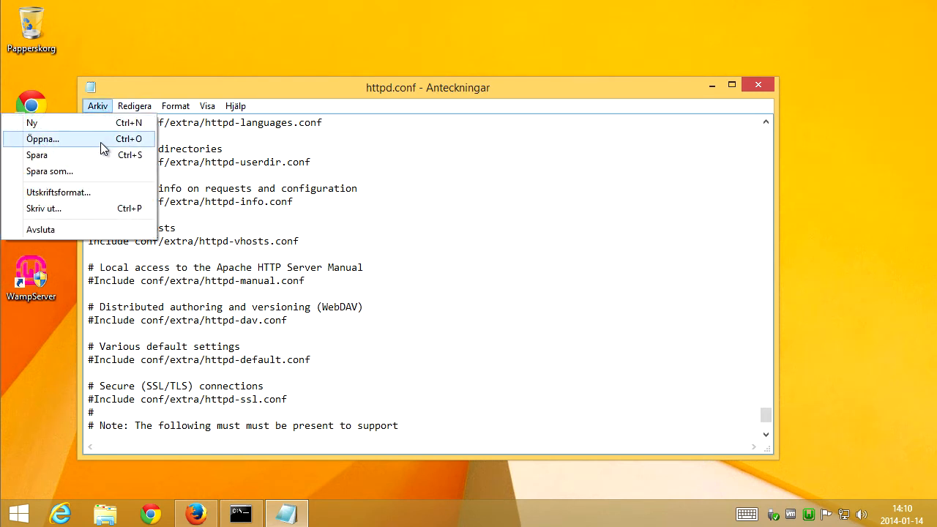
left_click(105, 156)
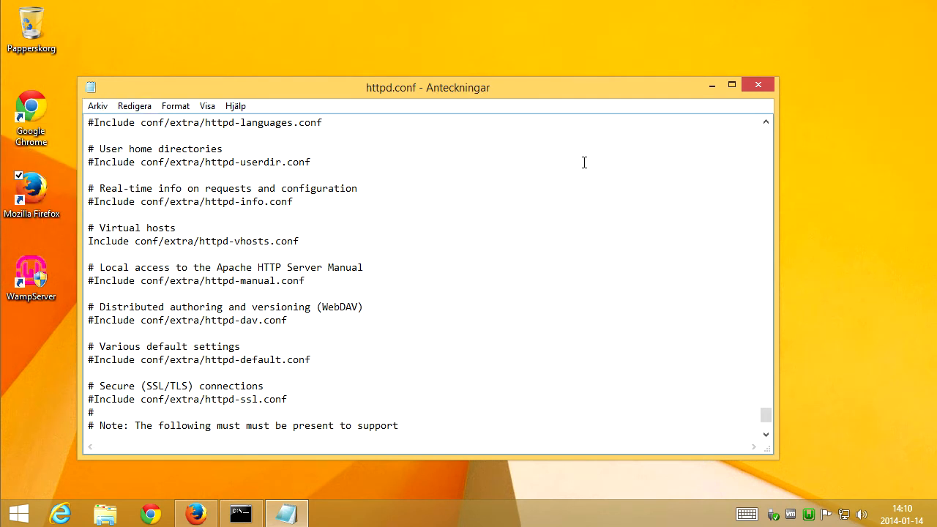
left_click(759, 86)
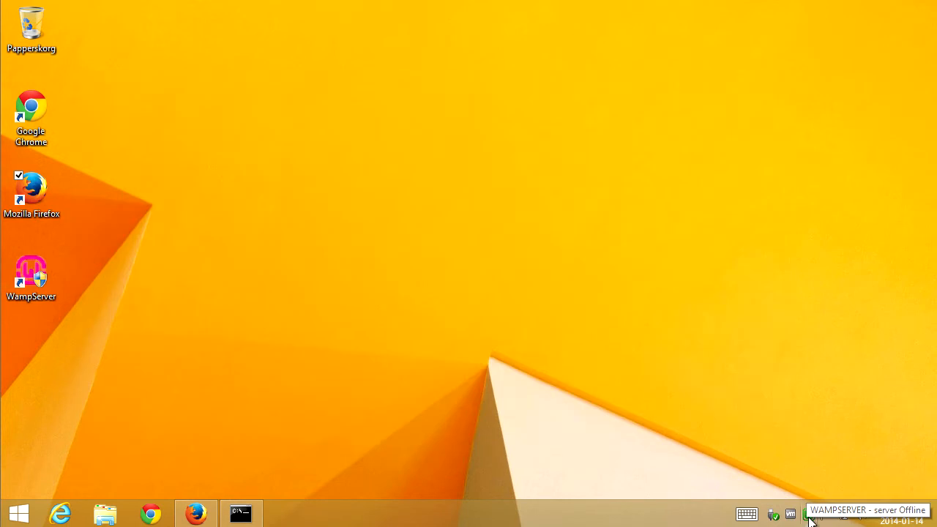
left_click(809, 515)
left_click(881, 487)
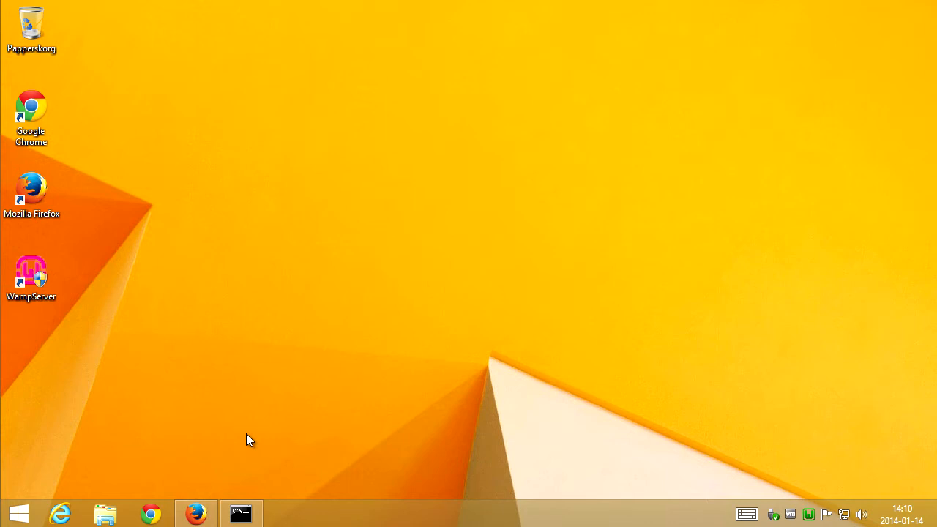
Browse in File Explorer to the C:\wamp\bin\apache\apache2.2.22\conf\extra folder.
key("super+e")
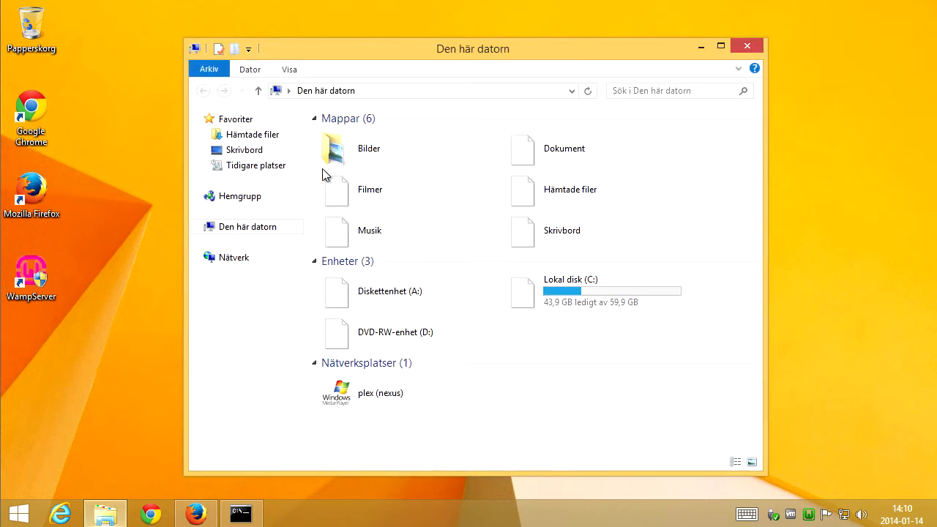
double_click(564, 302)
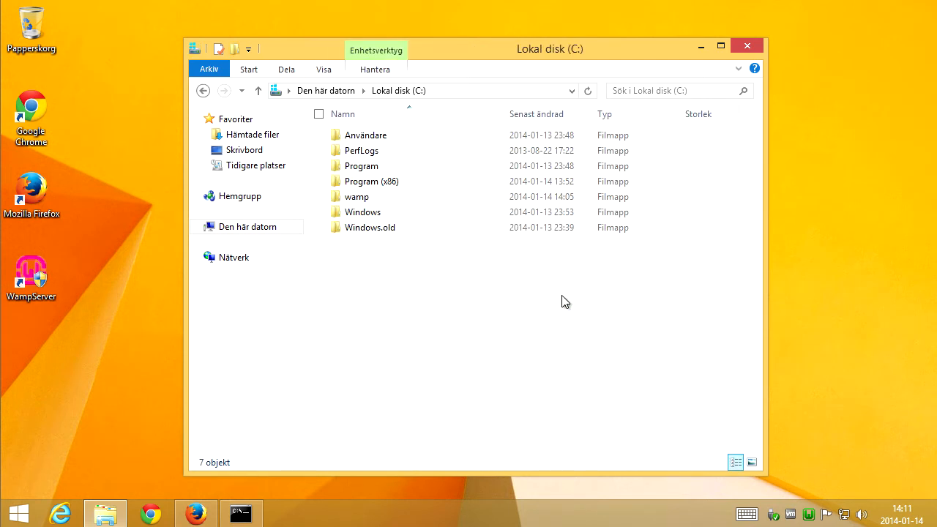
double_click(362, 202)
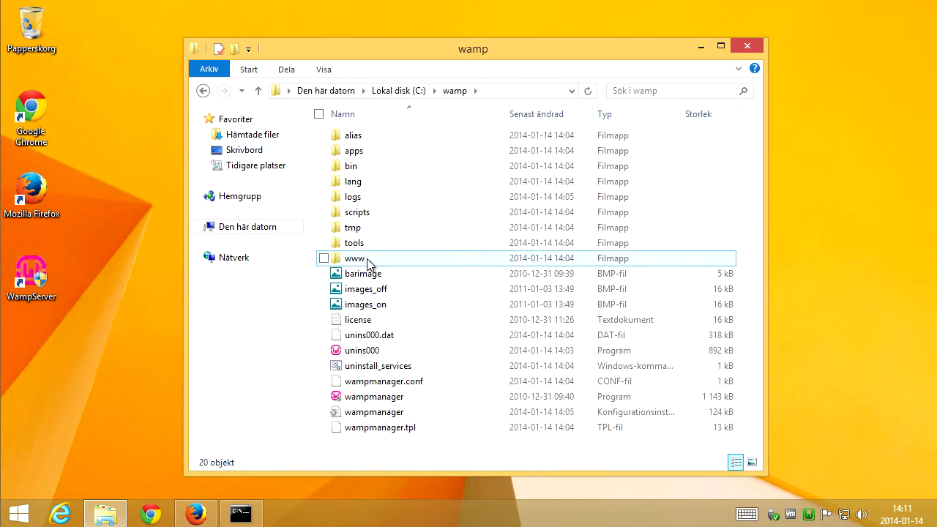
double_click(355, 167)
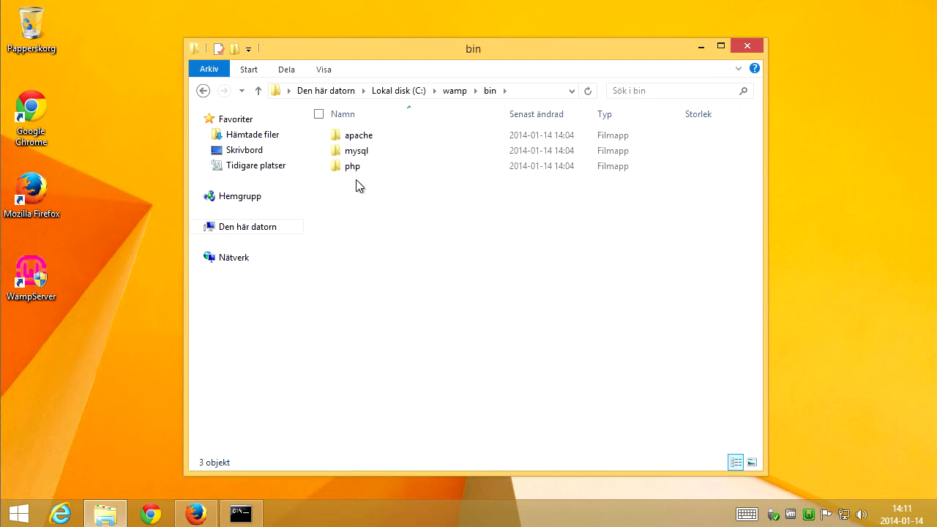
double_click(370, 138)
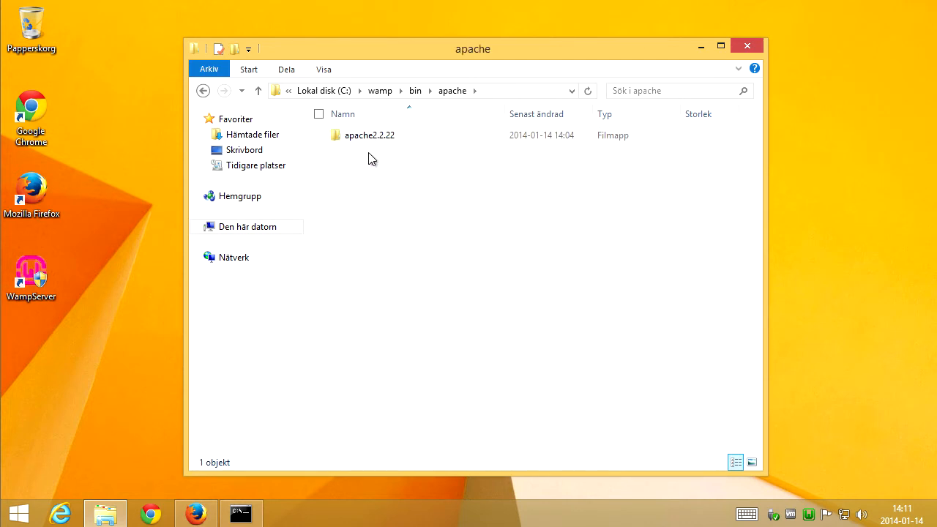
double_click(370, 140)
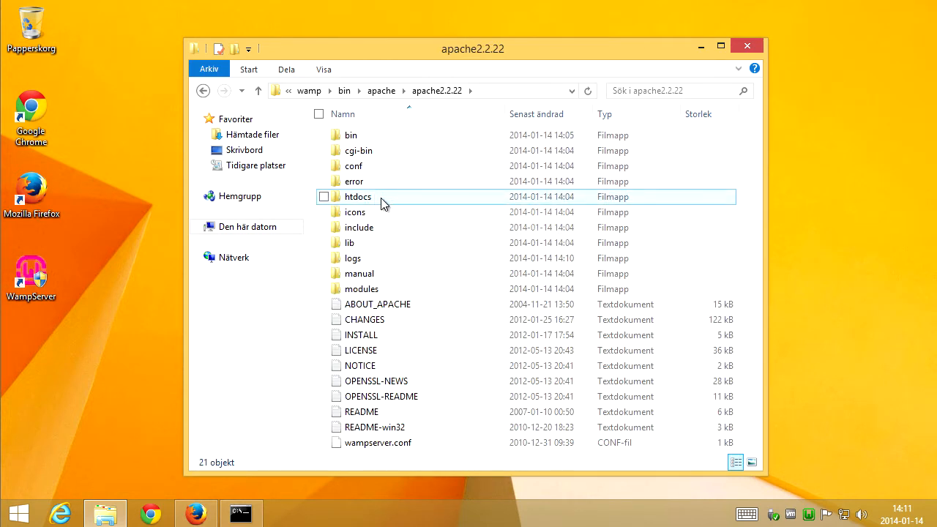
double_click(357, 169)
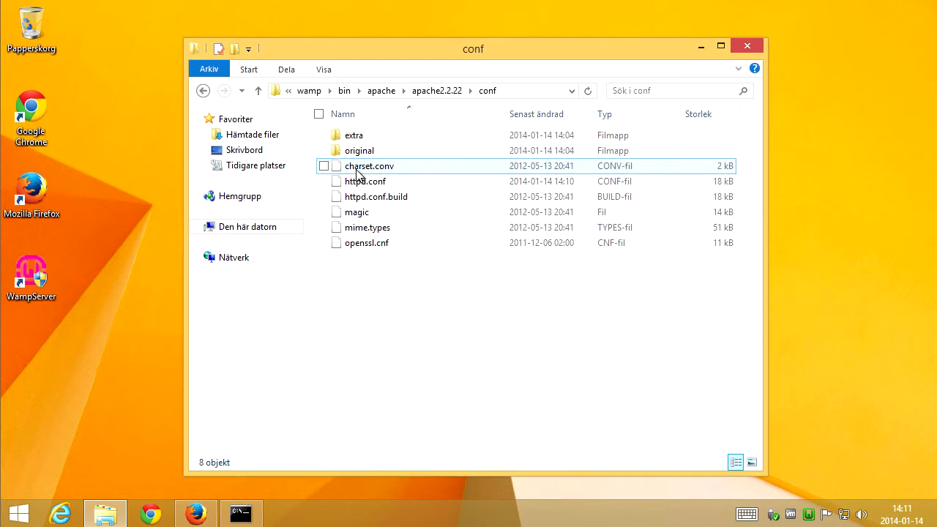
left_click(360, 138)
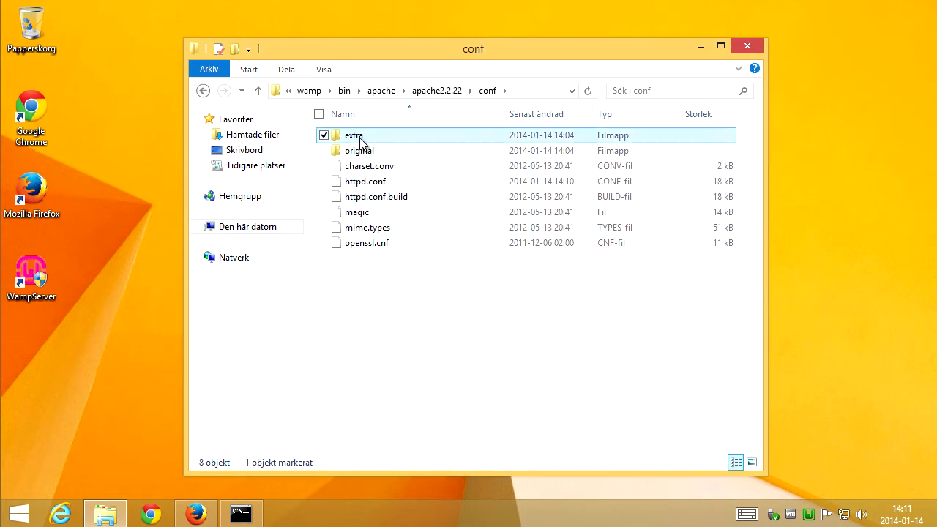
double_click(361, 137)
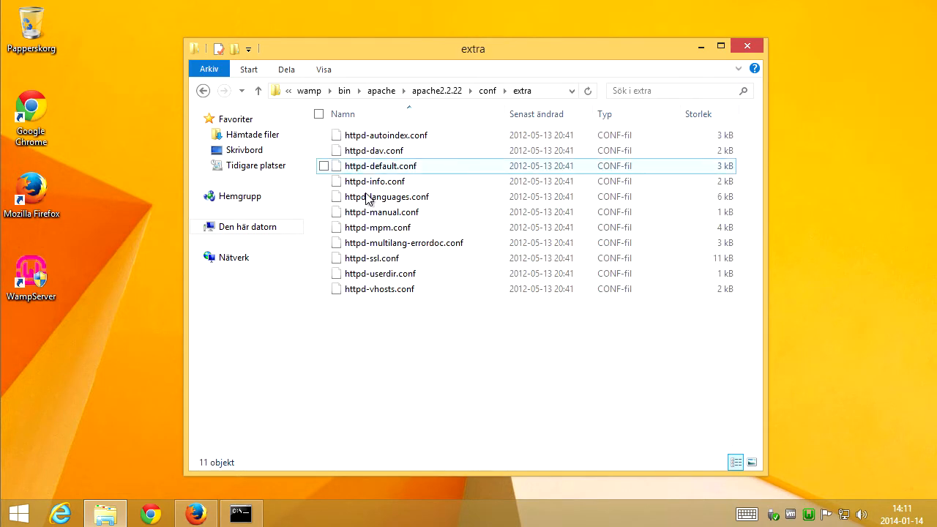
left_click(398, 294)
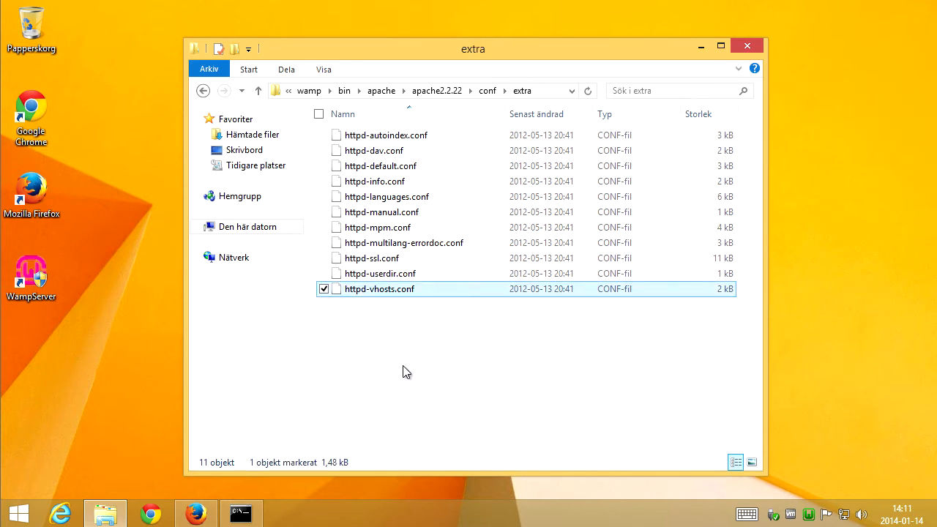
left_click(449, 366)
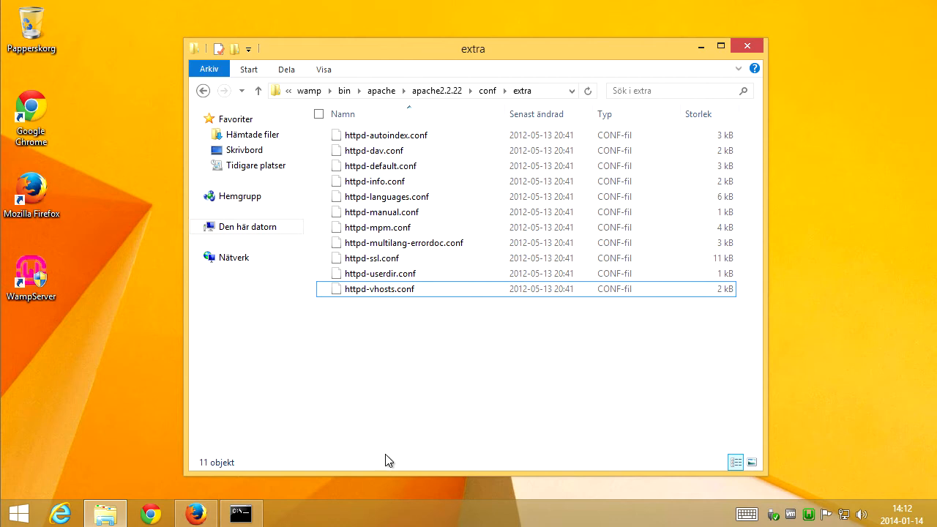
Launch Notepad and open httpd-vhosts.conf from the extra folder in it.
key("super+r")
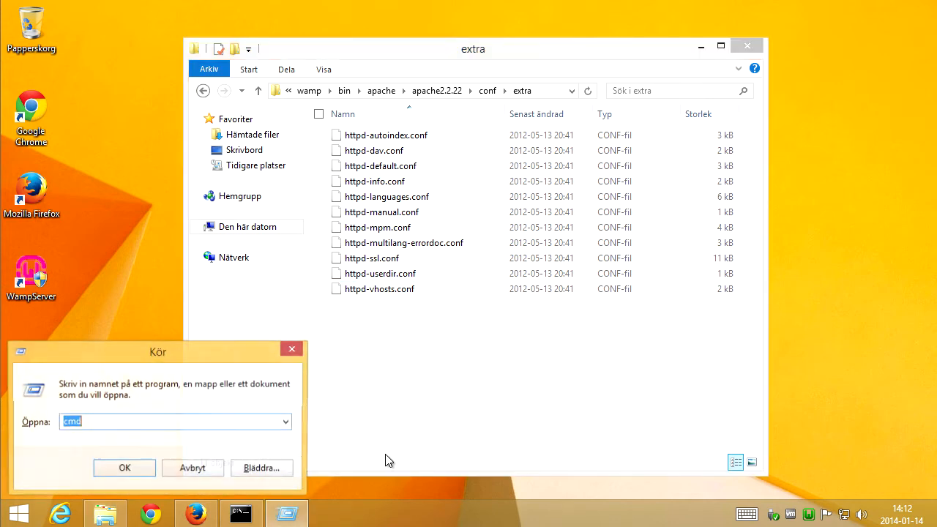
type("notepad")
key("Return")
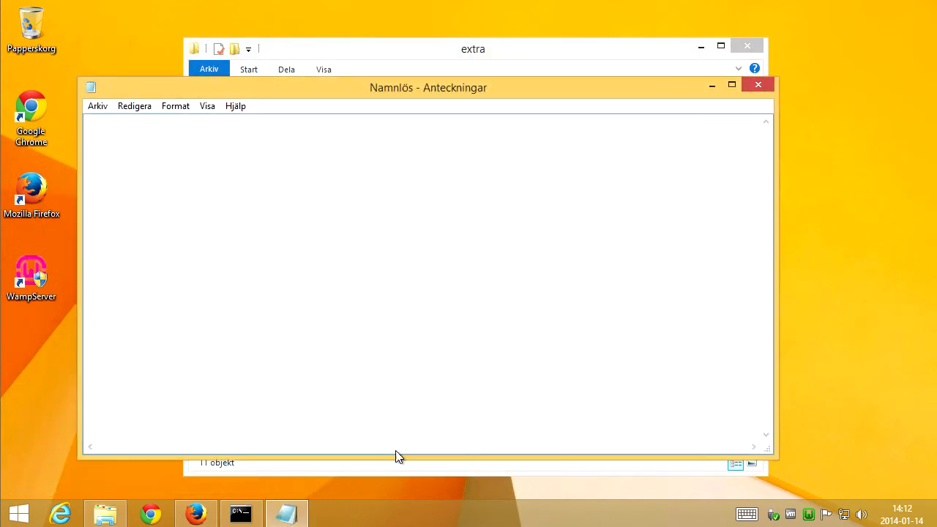
left_click_drag(324, 92, 664, 145)
left_click_drag(372, 291, 512, 300)
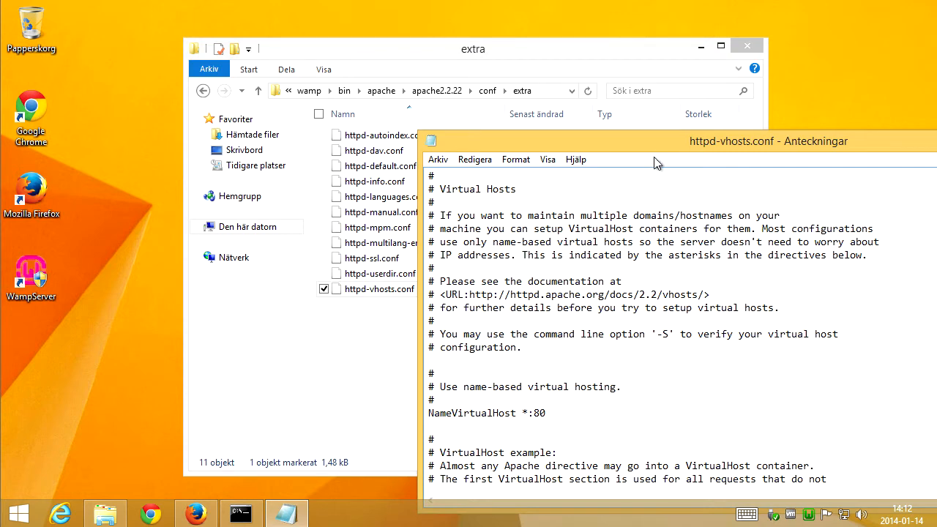
left_click_drag(673, 142, 355, 97)
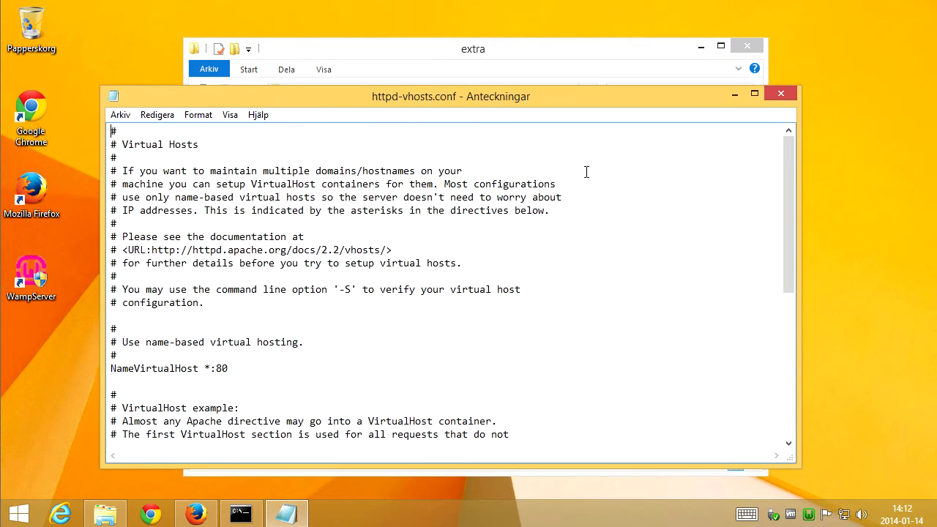
Delete the two example VirtualHost blocks at the end of httpd-vhosts.conf.
left_click_drag(786, 146, 758, 292)
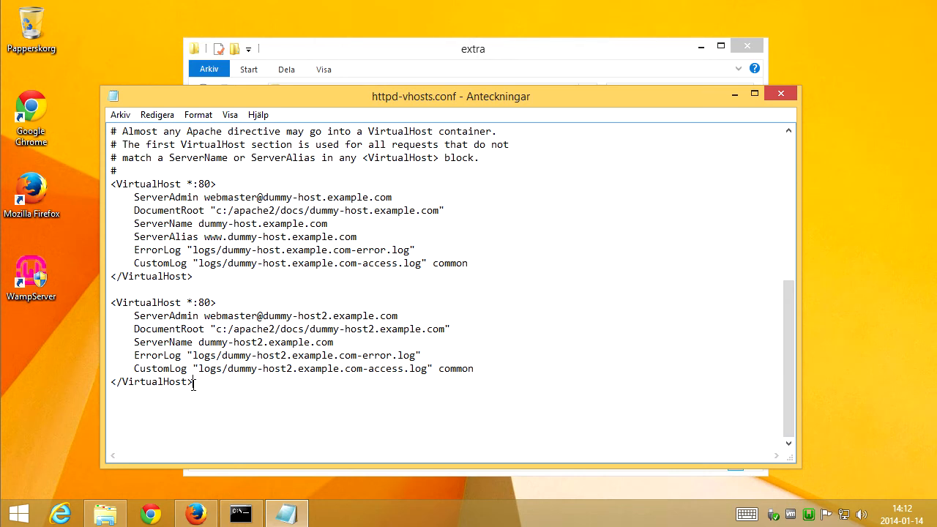
left_click_drag(193, 382, 94, 187)
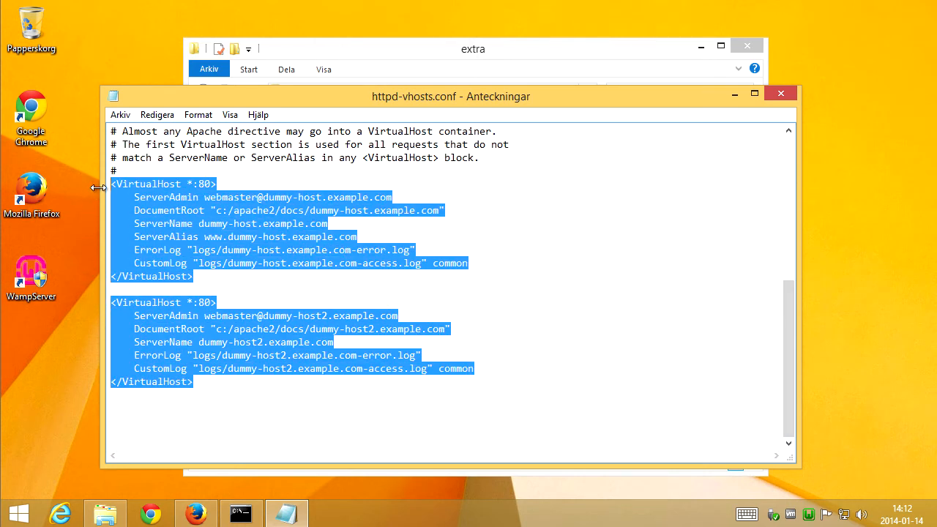
key("Delete")
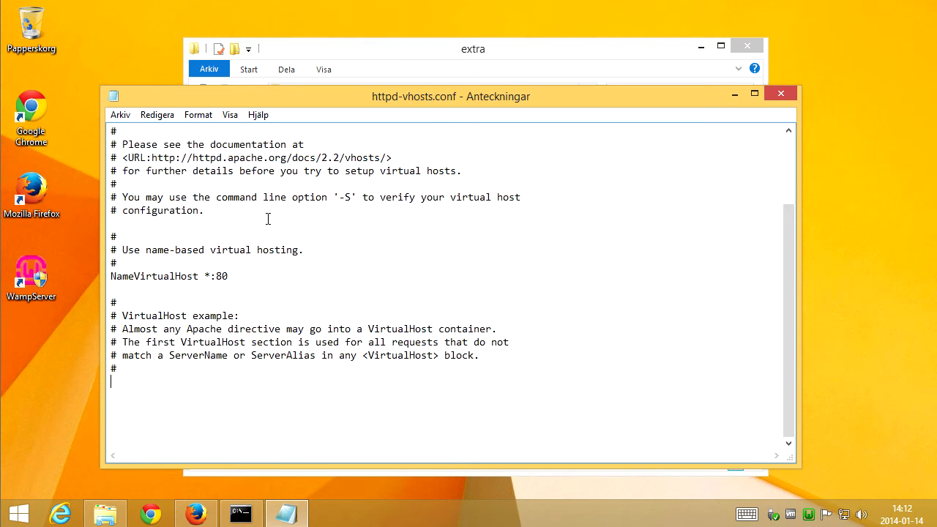
key("Return")
type("<")
type("Virtual")
type("Host")
type(" *")
type(":80")
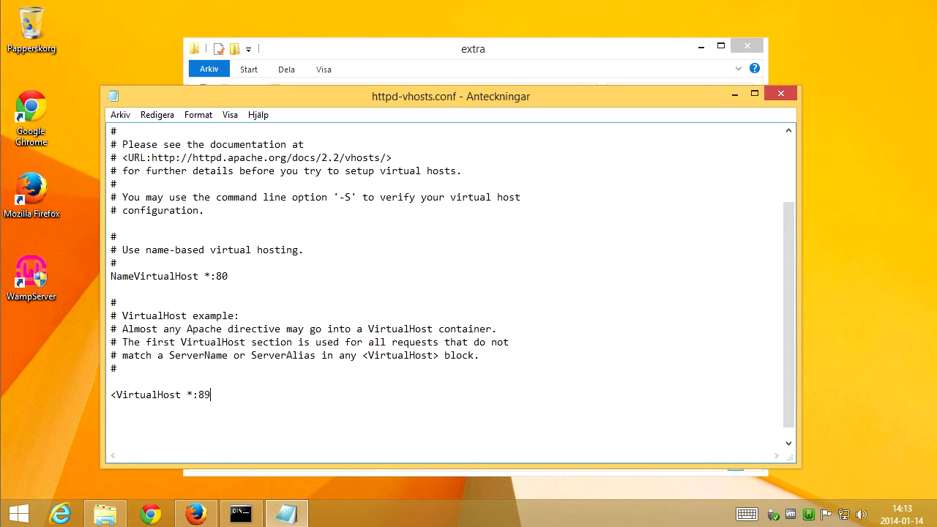
key("BackSpace")
type("0>")
key("Return")
key("Return")
type("<&")
key("BackSpace")
type("/VirtualHo")
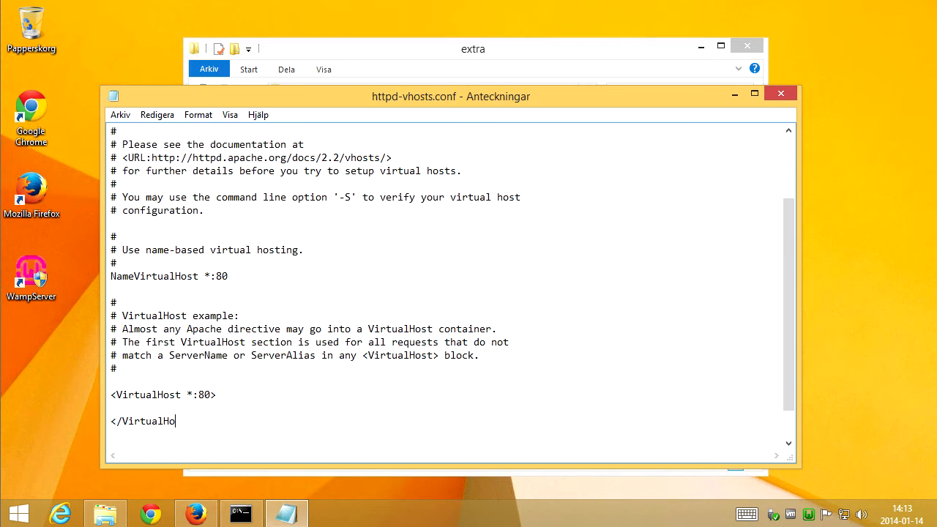
type("st>")
key("Up")
type("ServerName www.localhost")
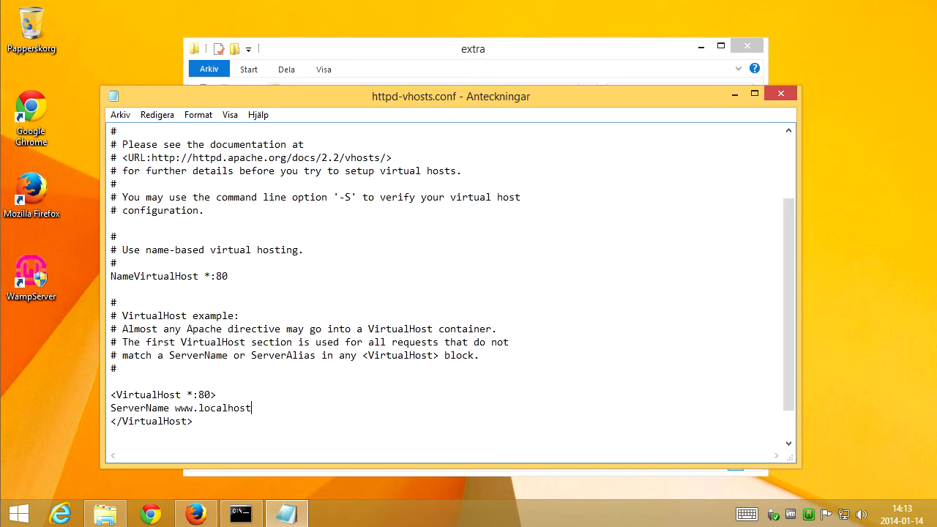
Add ServerAlias localhost and DocumentRoot c:/wamp/www to the localhost virtual host block.
key("Return")
type("S")
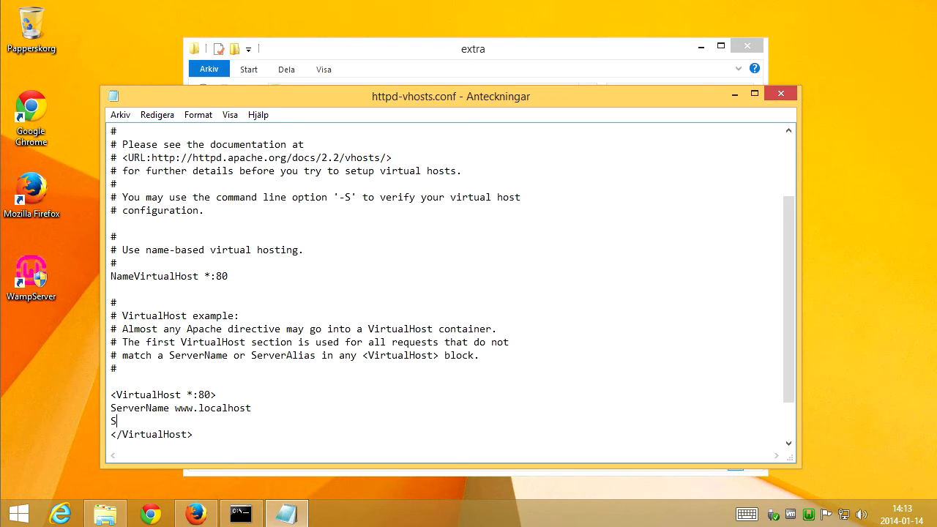
type("erverAlias localhost")
key("Return")
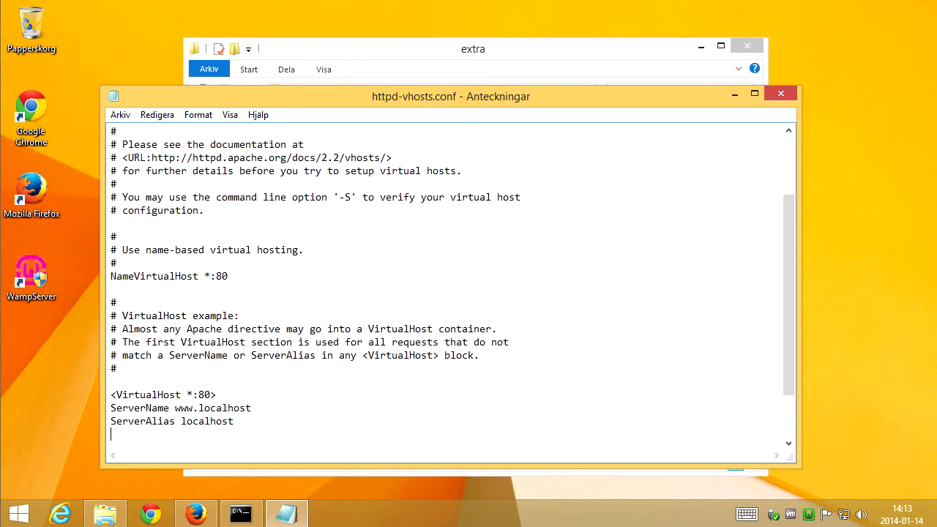
type("DocumentRoot c:/wamp/www")
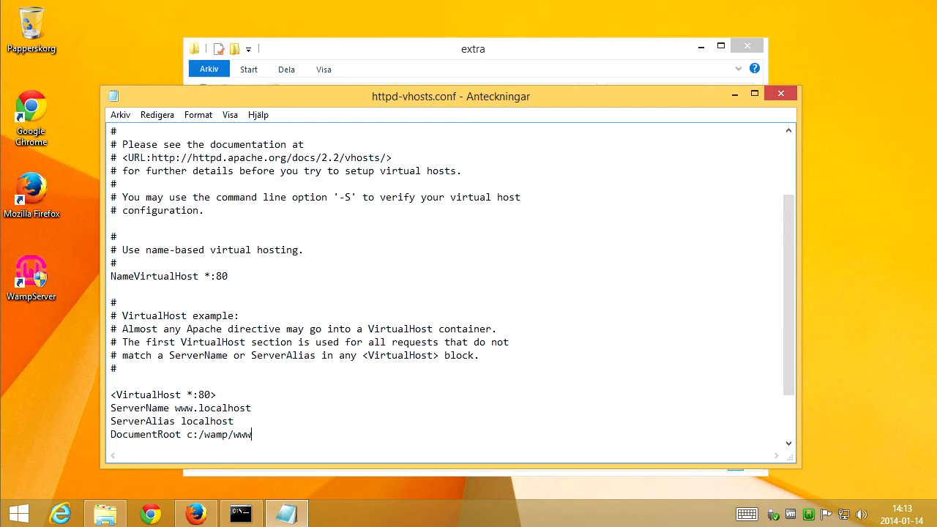
Duplicate the localhost VirtualHost block below itself.
scroll(338, 301, "down", 2)
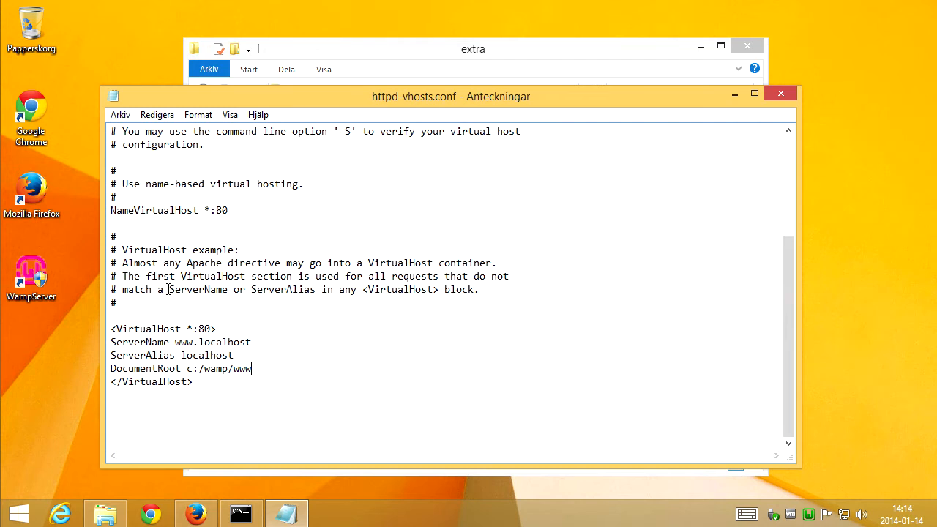
right_click(263, 347)
left_click(268, 367)
left_click(263, 351)
left_click(380, 397)
key("Return")
left_click_drag(209, 381, 102, 331)
key("ctrl+c")
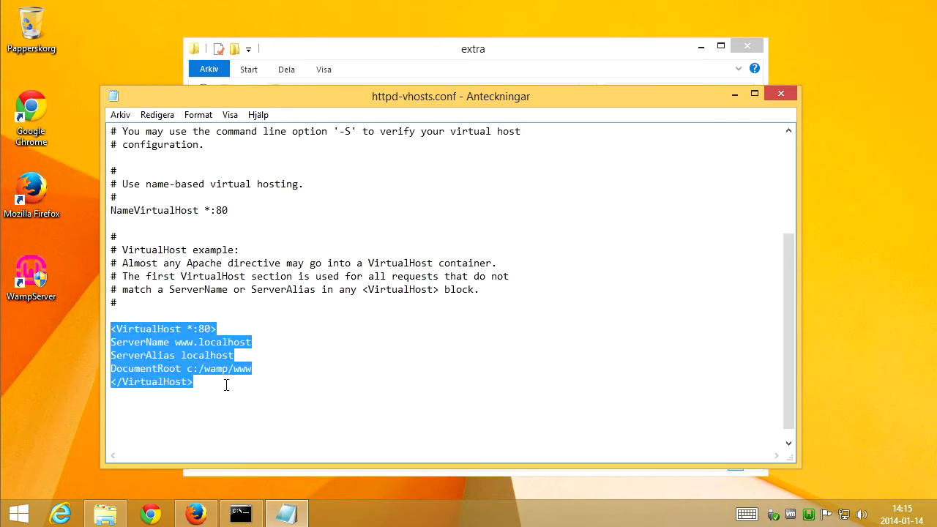
left_click(228, 406)
key("ctrl+v")
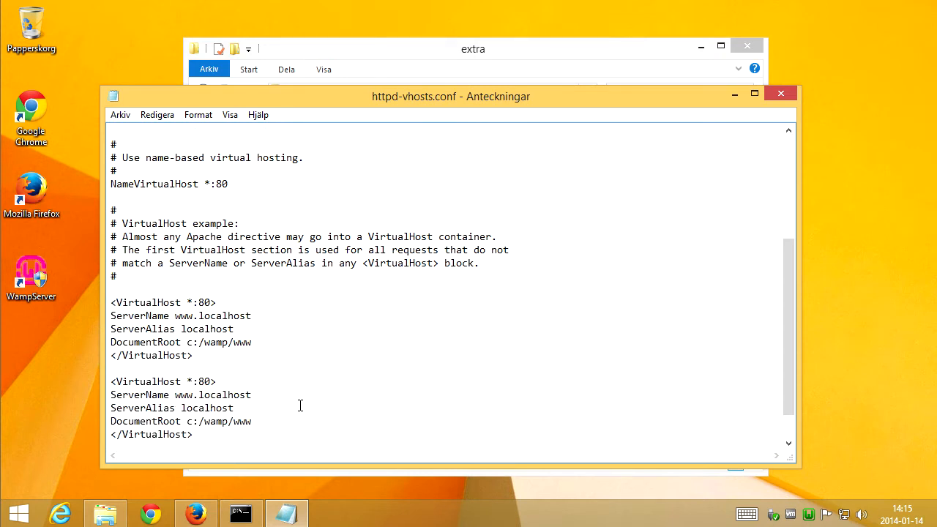
double_click(221, 355)
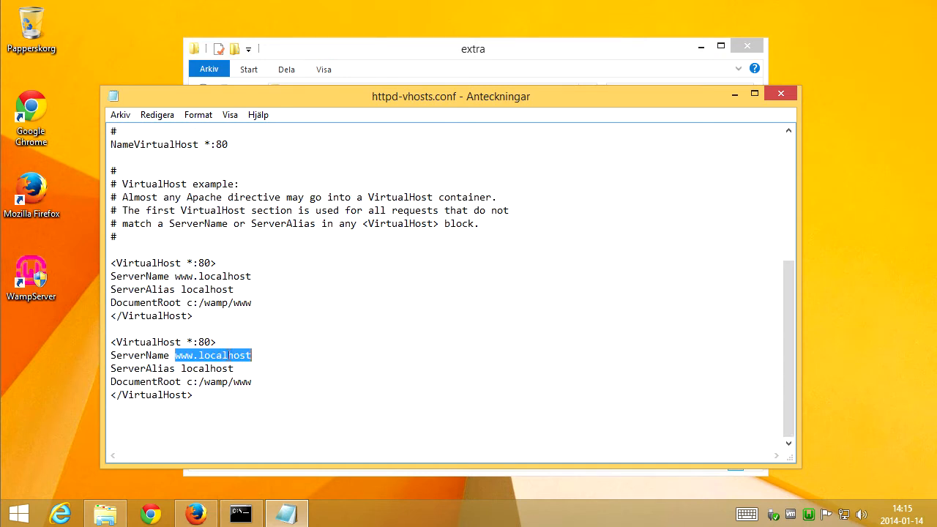
left_click_drag(252, 355, 198, 355)
type("up")
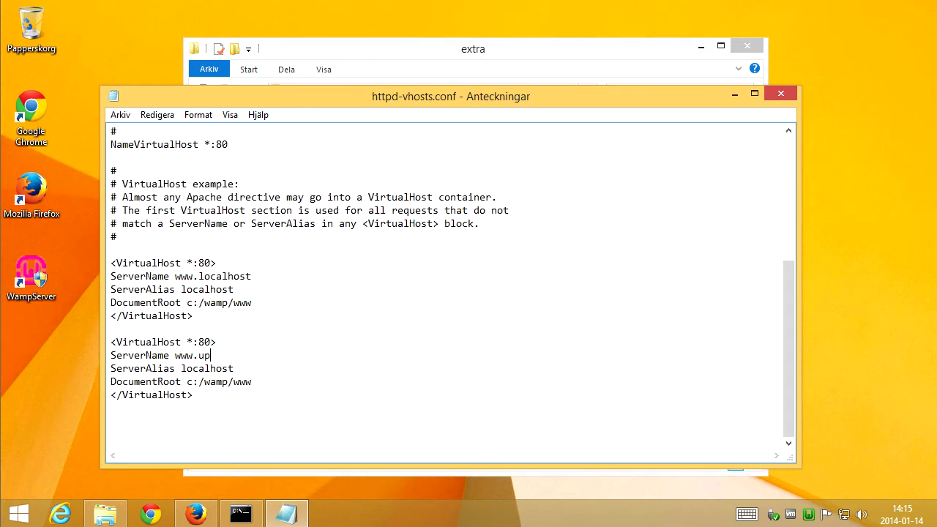
type("loader.com")
double_click(238, 368)
type("uploader.com")
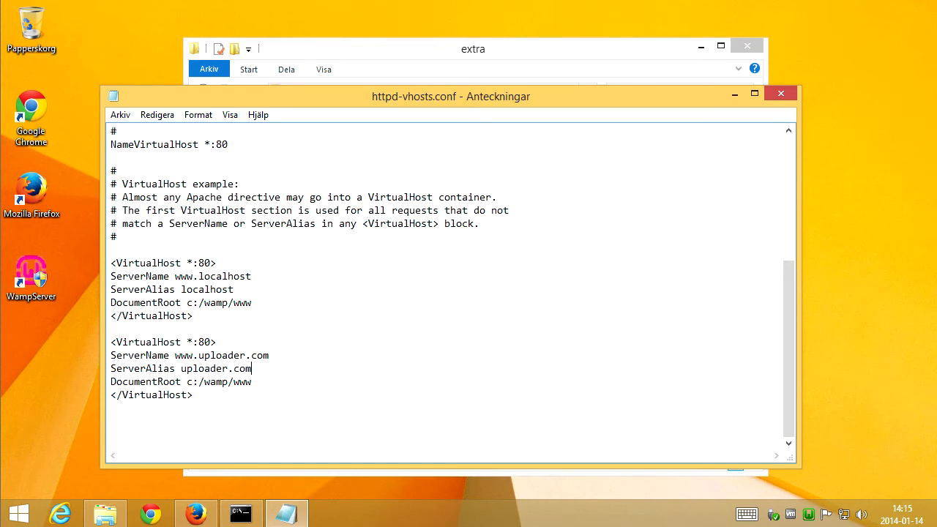
Set the uploader.com block's DocumentRoot to c:/wamp/www/uploader.com and save the file.
left_click(251, 381)
left_click(312, 380)
type("/uploader.com")
left_click(120, 115)
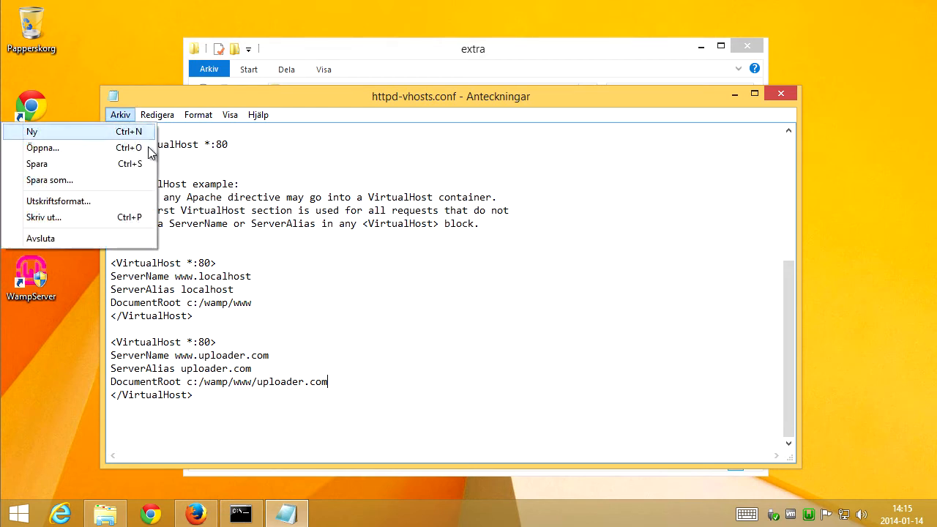
left_click(114, 165)
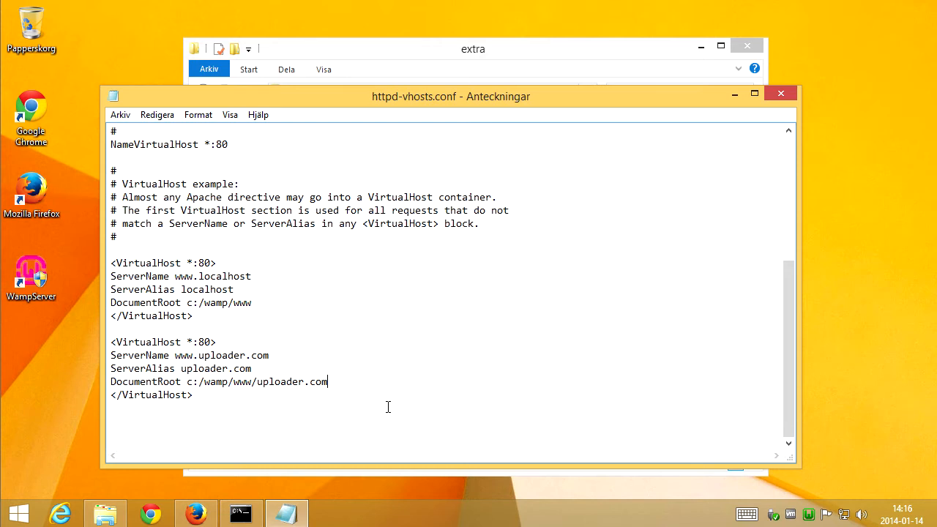
Add an ErrorLog line c:/wamp/www/uploader-com-error.log to the uploader.com block.
key("Return")
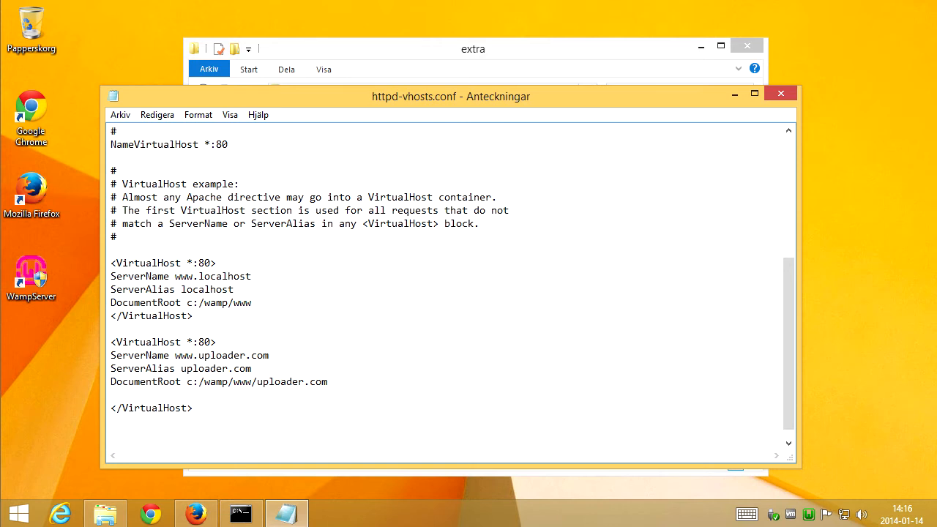
type("ErrorLog")
left_click_drag(187, 382, 255, 385)
key("ctrl+c")
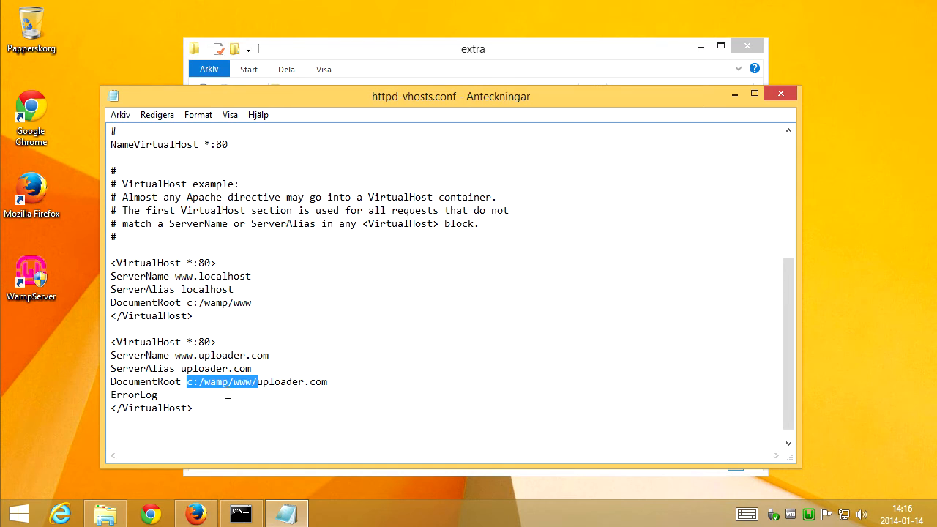
left_click(231, 395)
key("ctrl+v")
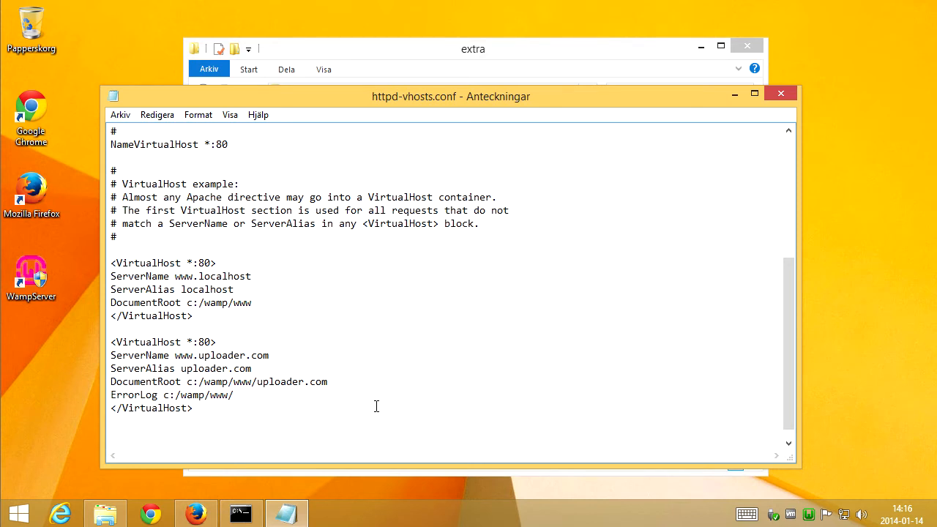
type("uploader-com-error.log")
key("Return")
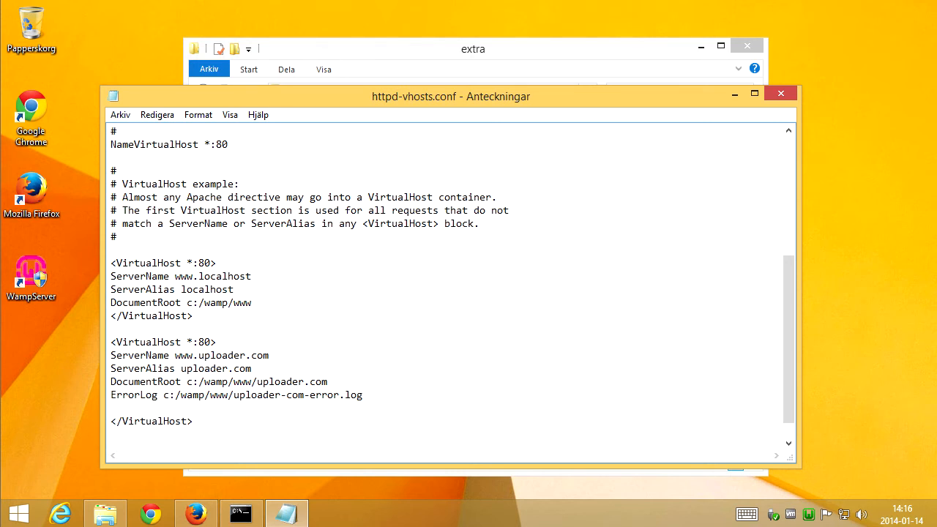
Add a CustomLog line c:/wamp/www/uploader-com-access.log common to the uploader.com block and save the file.
type("CustomLog")
left_click_drag(369, 394, 164, 394)
left_click(181, 408)
key("ctrl+v")
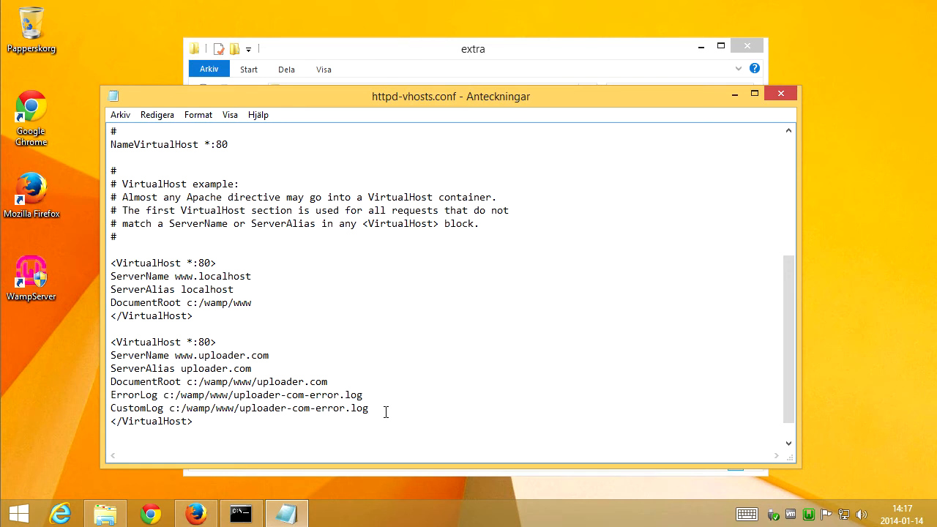
key("BackSpace")
key("BackSpace")
key("BackSpace")
key("BackSpace")
key("BackSpace")
key("BackSpace")
key("BackSpace")
key("BackSpace")
key("BackSpace")
type("access.log common")
left_click(120, 115)
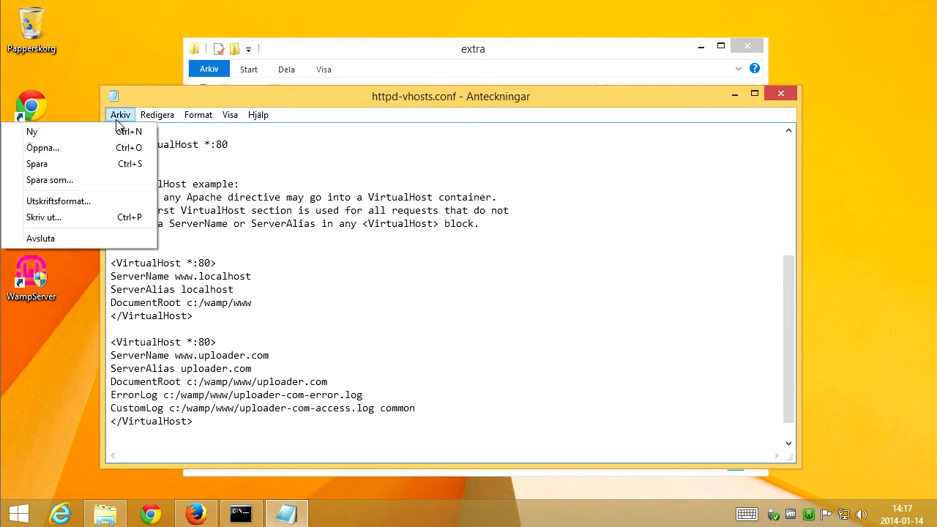
left_click(116, 167)
Duplicate the whole uploader.com VirtualHost block below it.
scroll(290, 310, "down", 1)
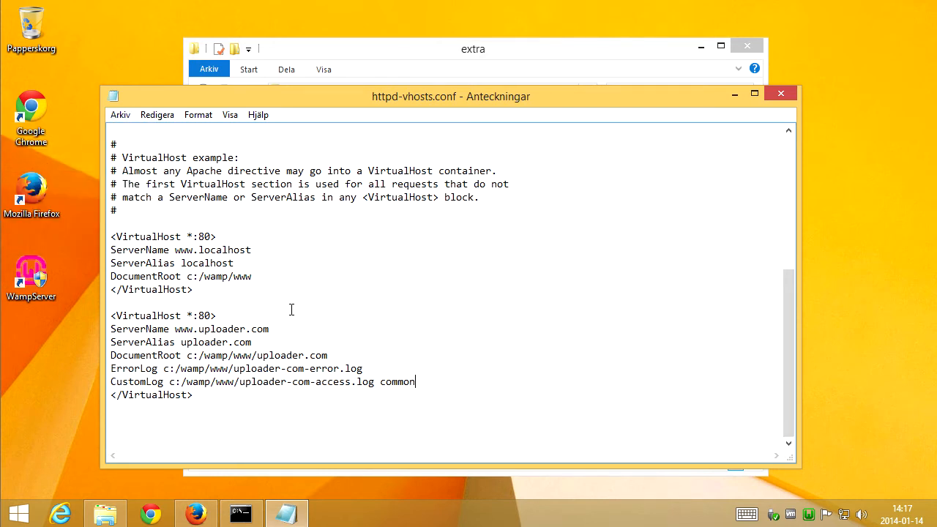
left_click_drag(203, 395, 94, 317)
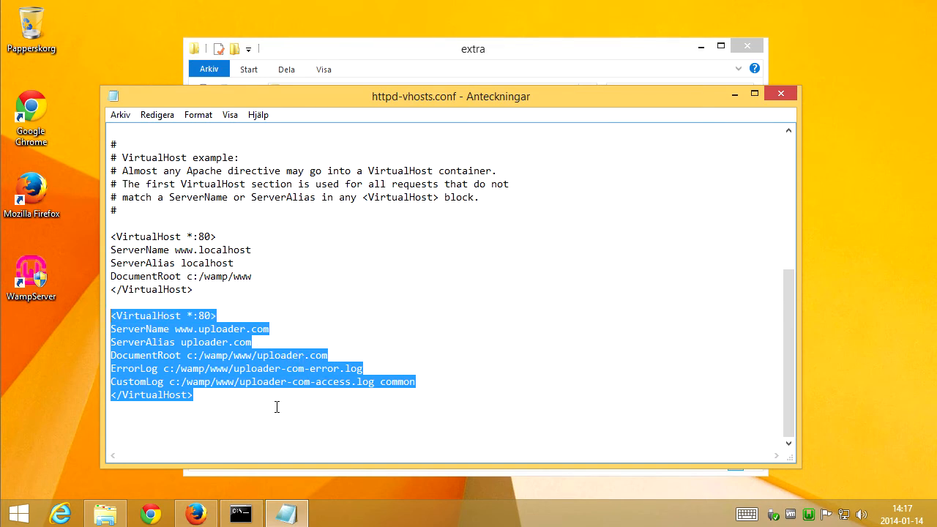
left_click(277, 407)
key("Return")
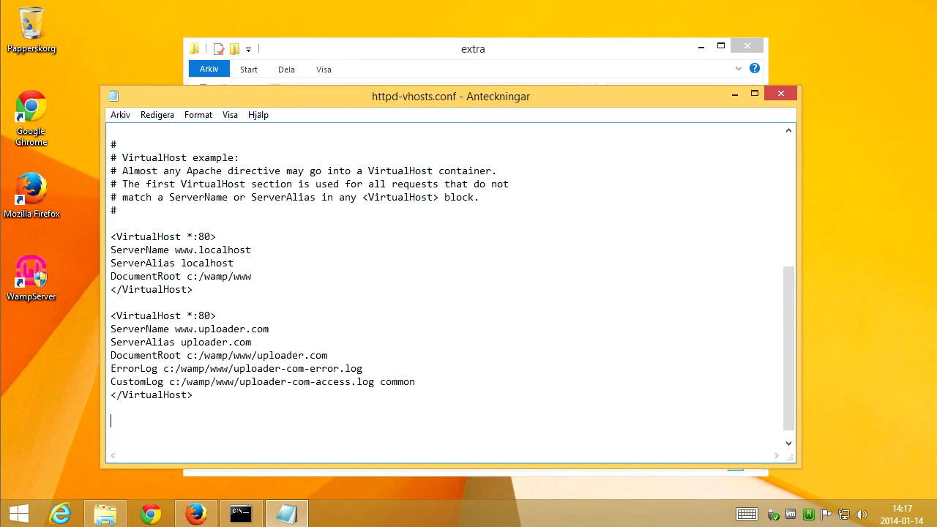
key("ctrl+v")
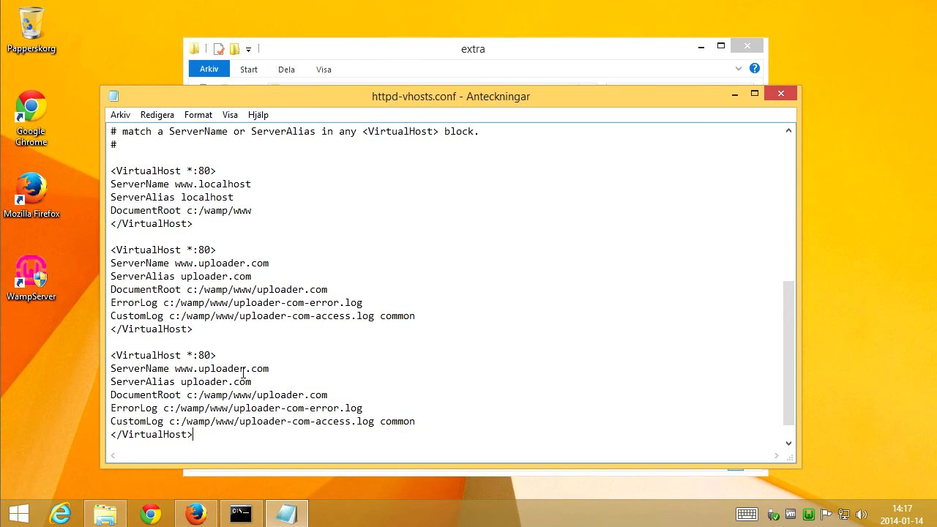
left_click_drag(280, 369, 198, 372)
type("myhomepage.se")
left_click(253, 381)
left_click_drag(248, 382, 181, 381)
type("my")
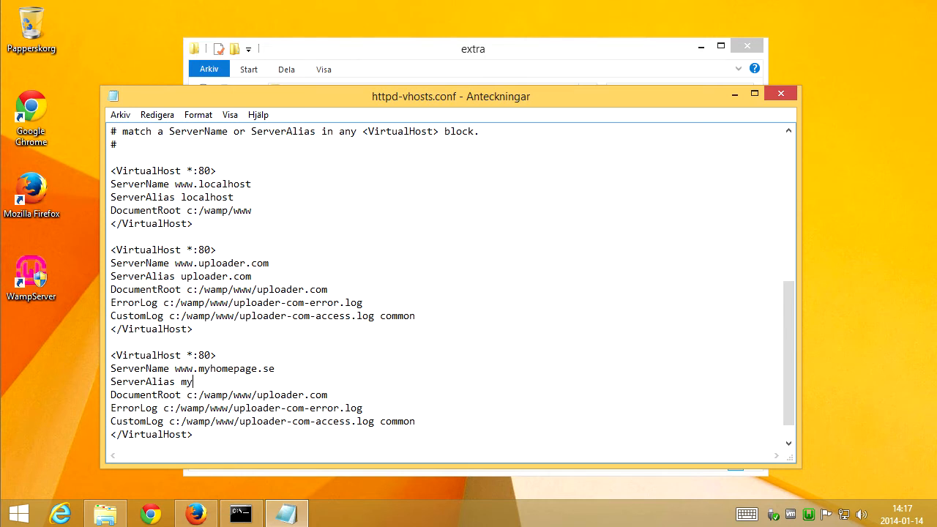
type("homepage.se")
Point the third block's DocumentRoot to c:/wamp/www/myhomepage.se and its logs to myhomepage-se-error.log and myhomepage-se-access.log.
left_click_drag(266, 382, 181, 382)
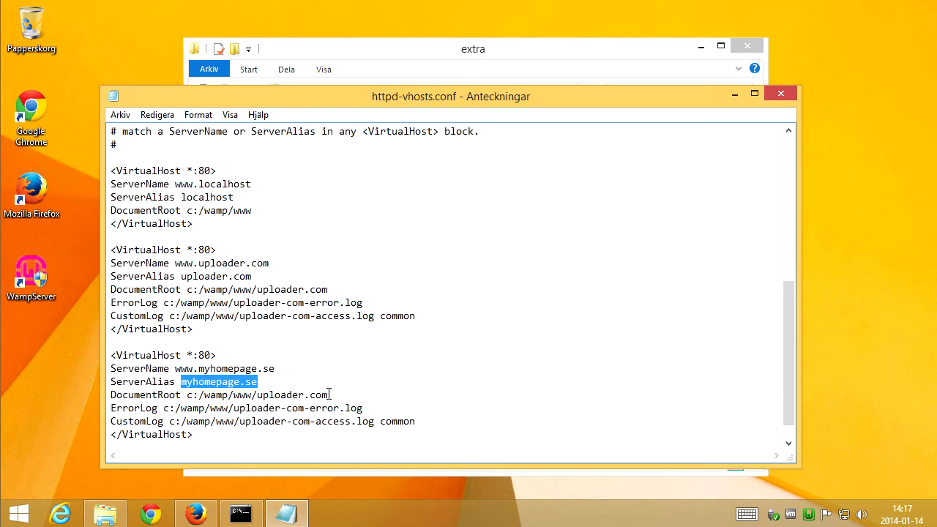
left_click_drag(337, 395, 257, 396)
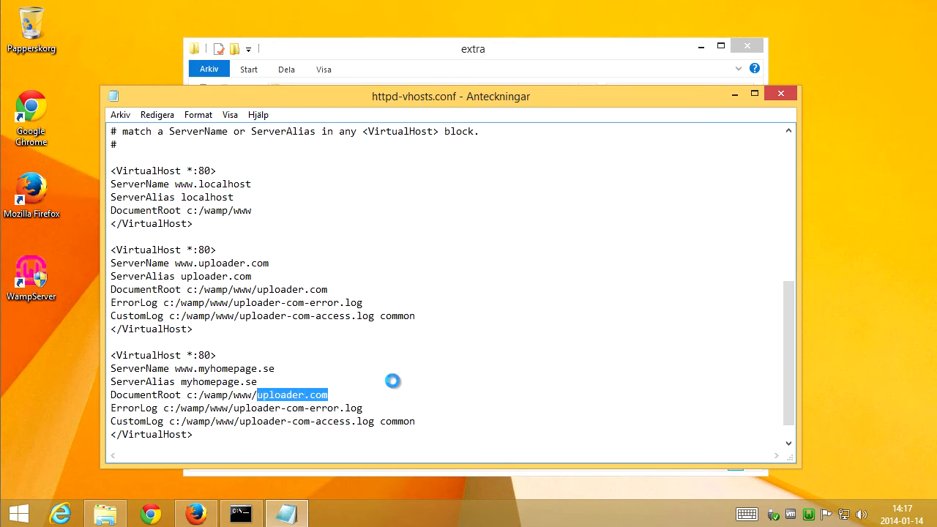
key("ctrl+v")
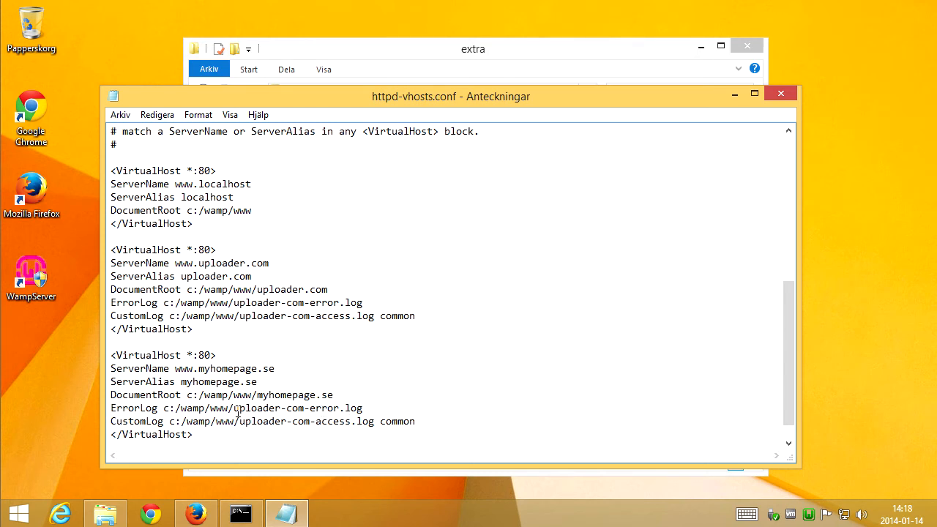
left_click_drag(304, 408, 234, 408)
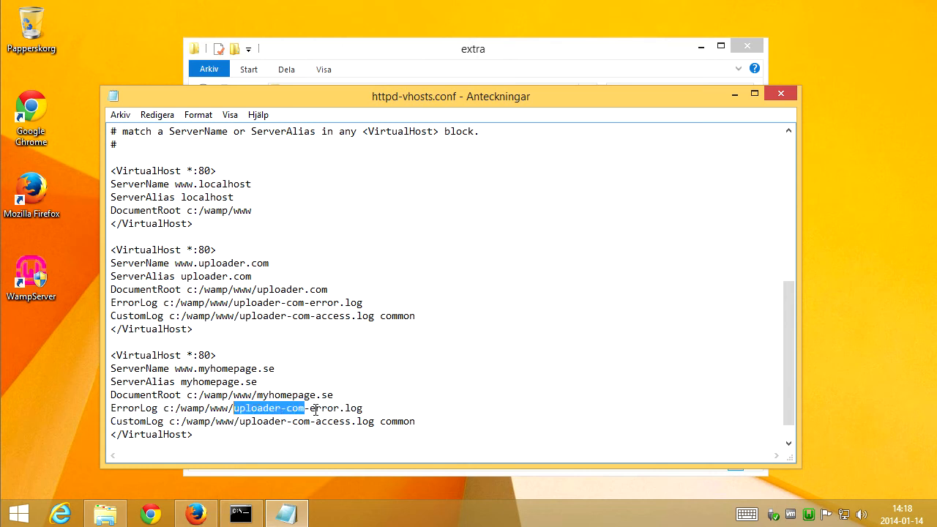
type("myhomep")
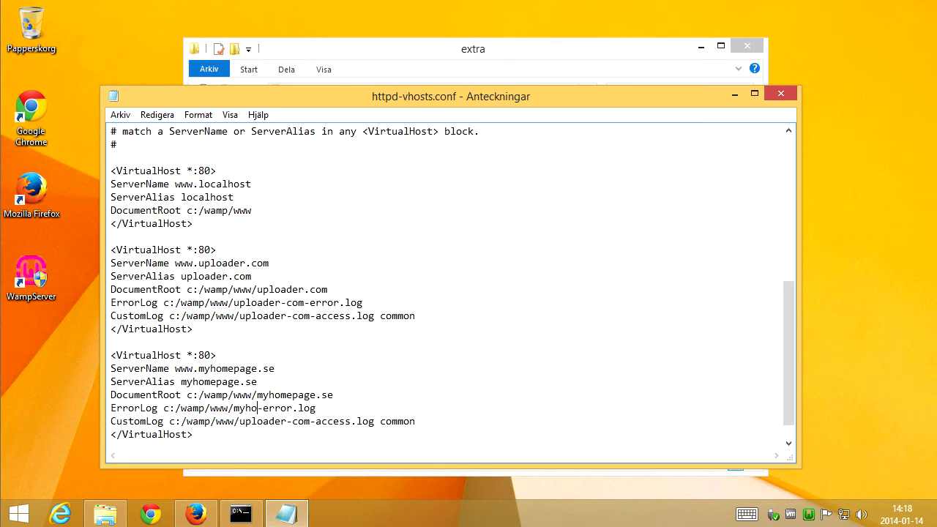
type("age-se")
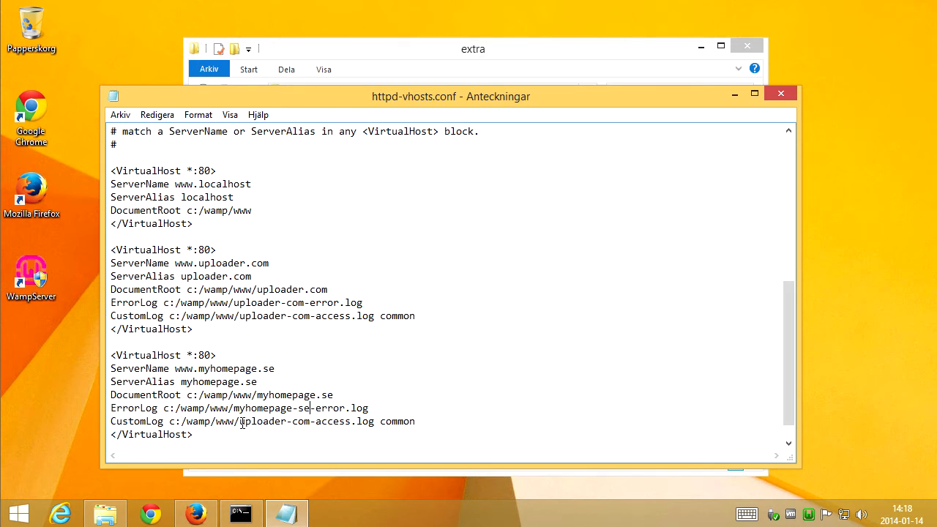
left_click_drag(241, 422, 317, 421)
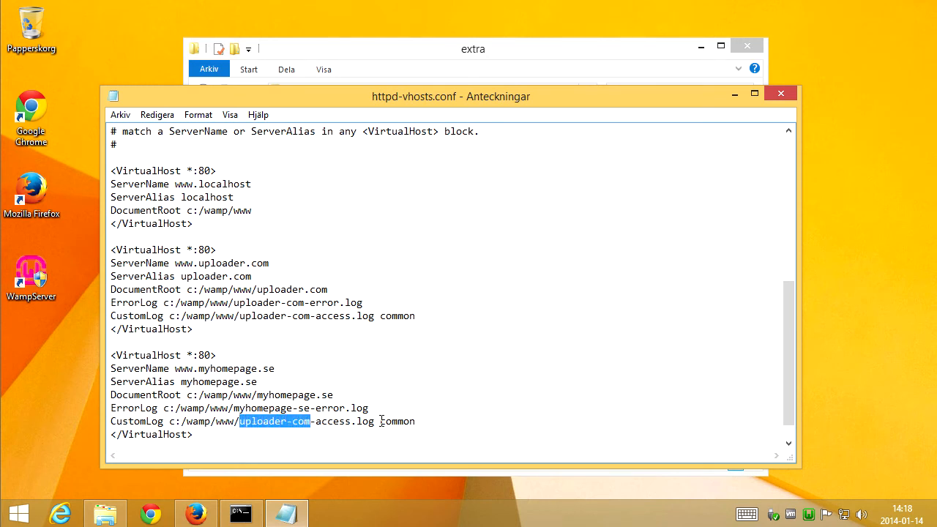
type("myhomepage")
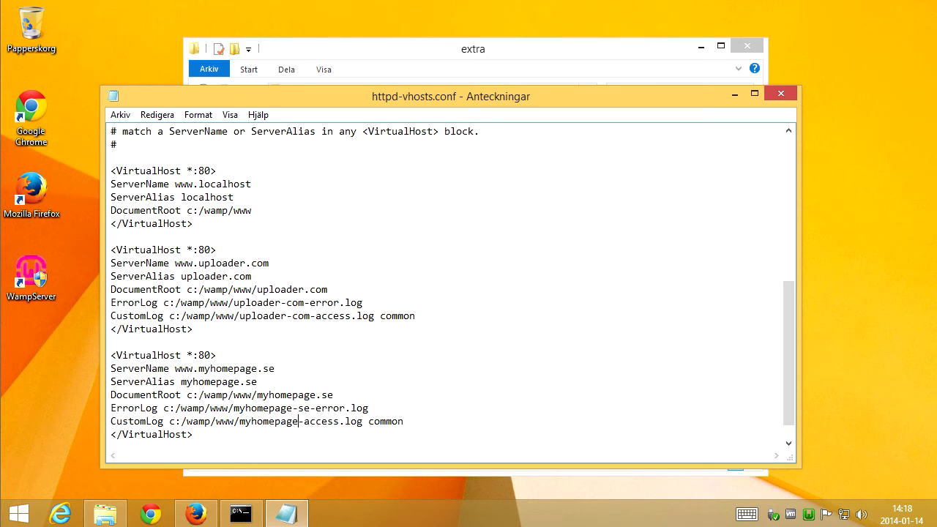
type("-se")
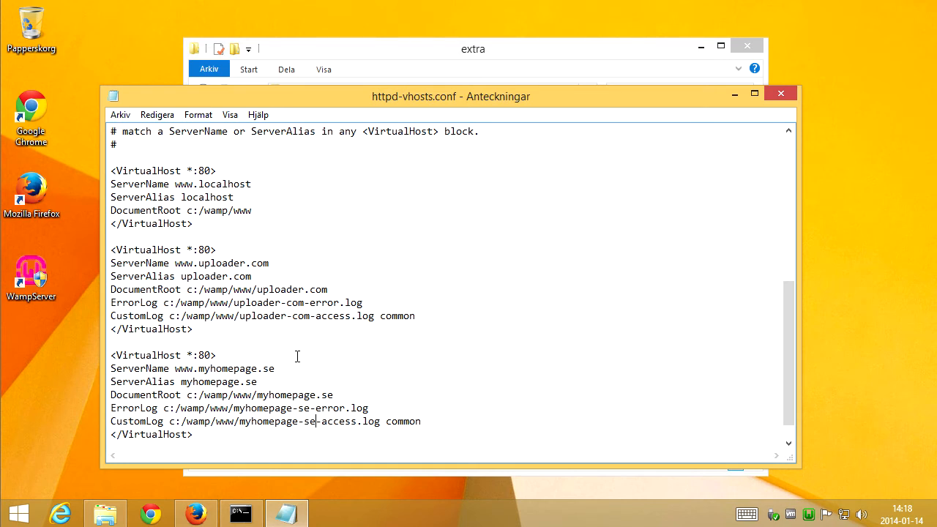
Save the edited httpd-vhosts.conf file.
left_click(120, 115)
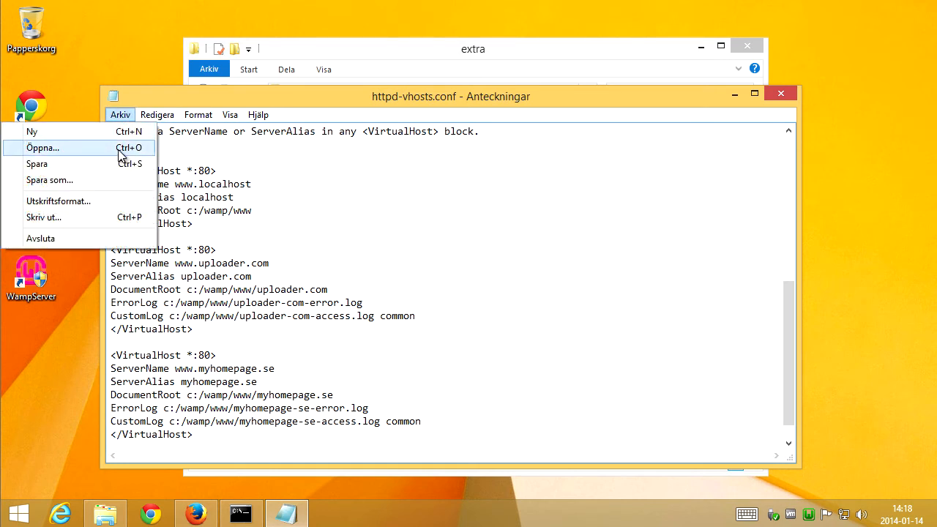
left_click(124, 164)
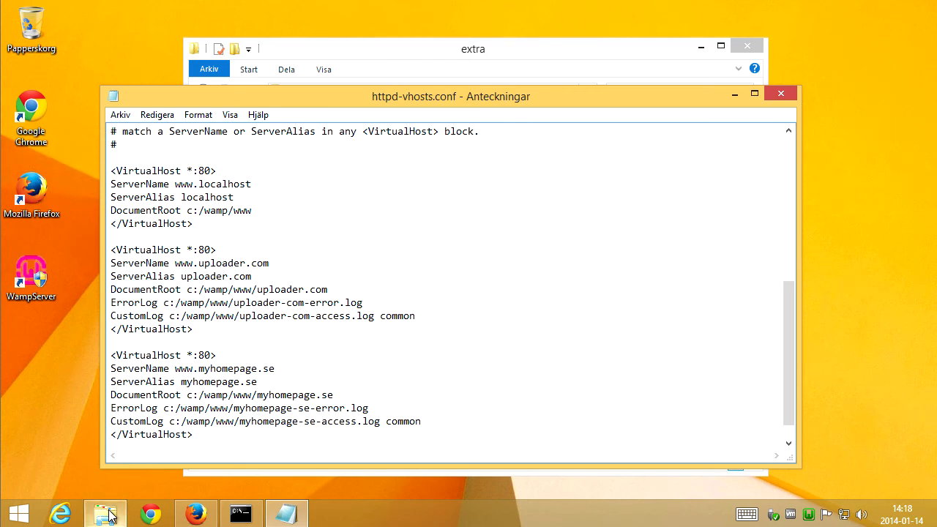
Go to the c:\wamp\www folder and create a new folder there.
mouse_move(108, 516)
left_click_drag(472, 55, 558, 65)
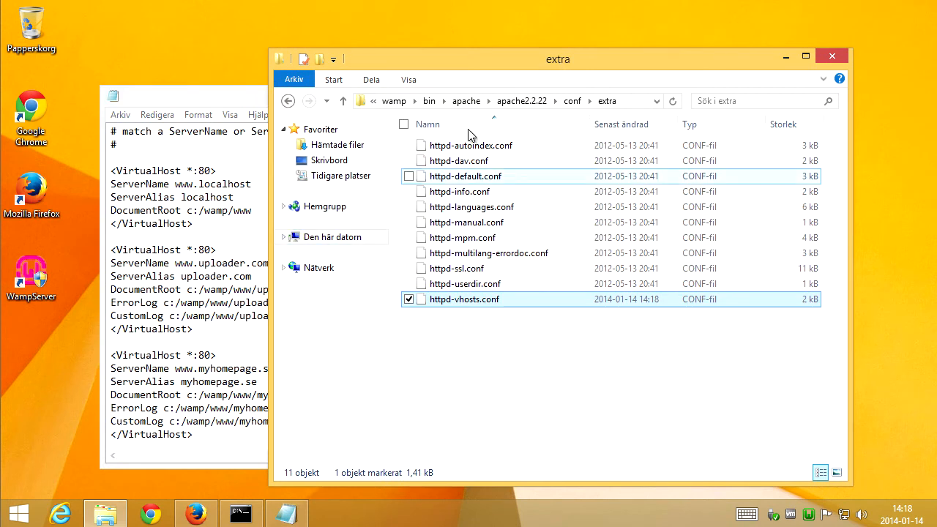
left_click(393, 101)
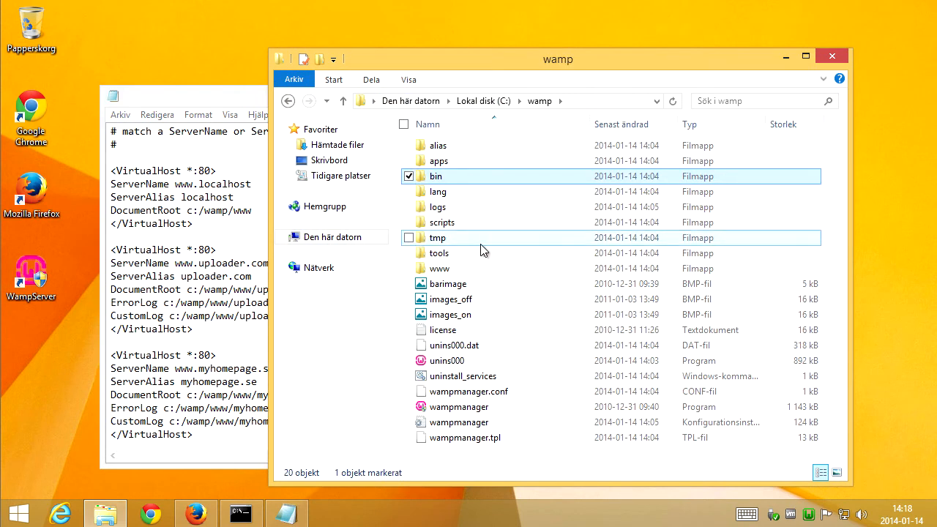
double_click(441, 268)
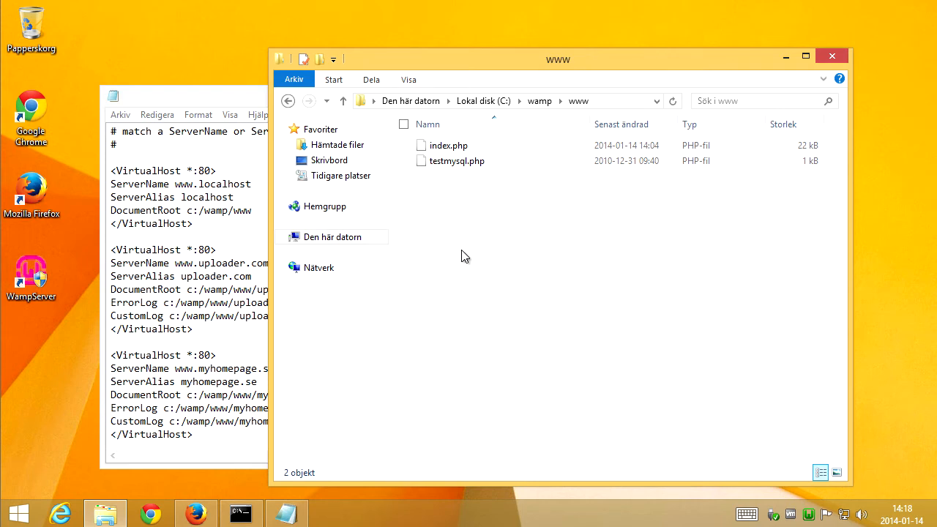
right_click(462, 254)
mouse_move(444, 409)
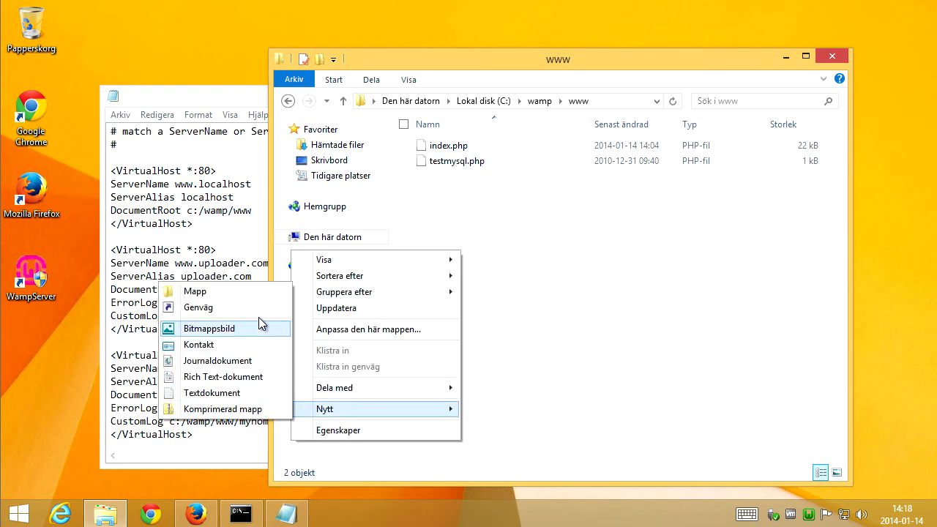
left_click(265, 293)
left_click(454, 263)
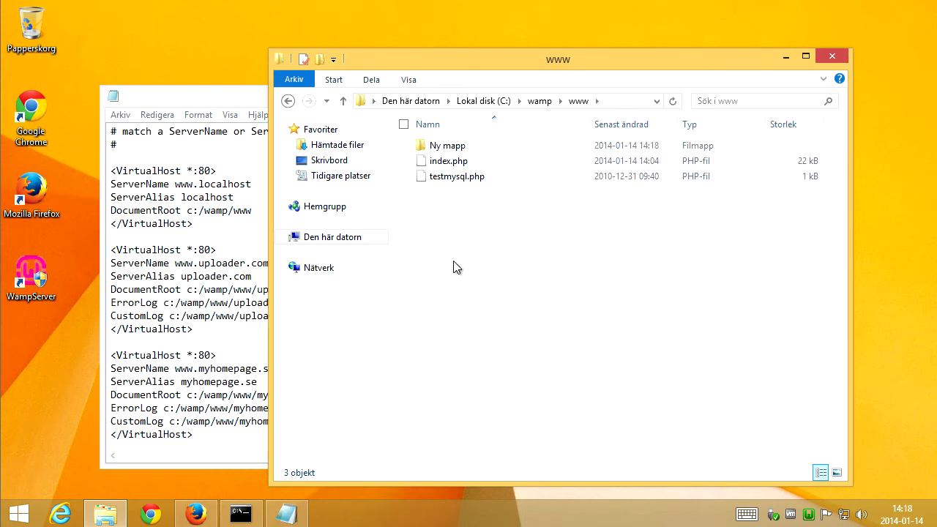
Copy uploader.com from the DocumentRoot line and rename the new folder to uploader.com.
left_click(246, 104)
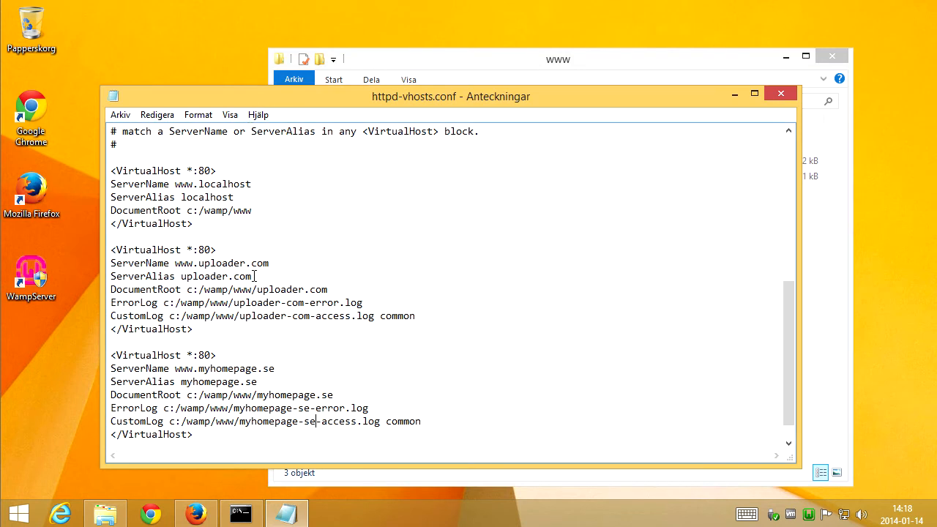
left_click_drag(253, 276, 182, 276)
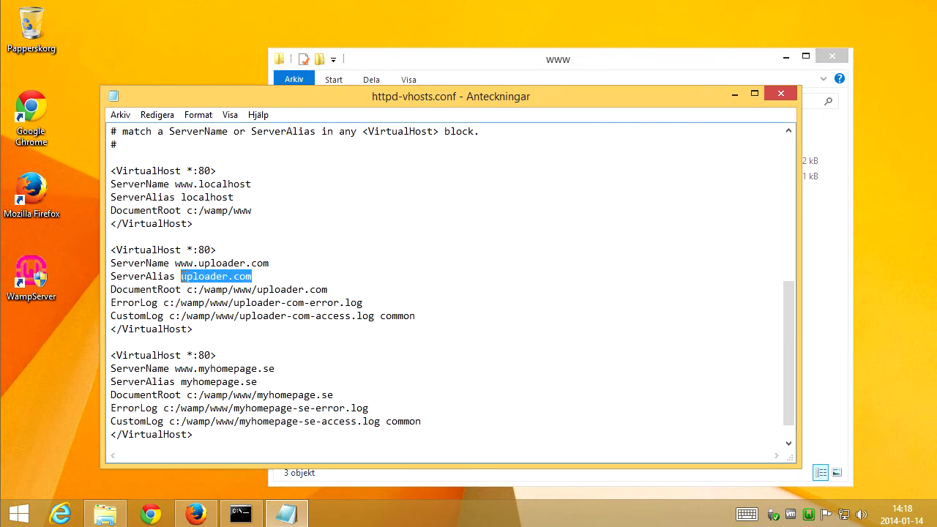
left_click_drag(328, 290, 257, 291)
key("ctrl+c")
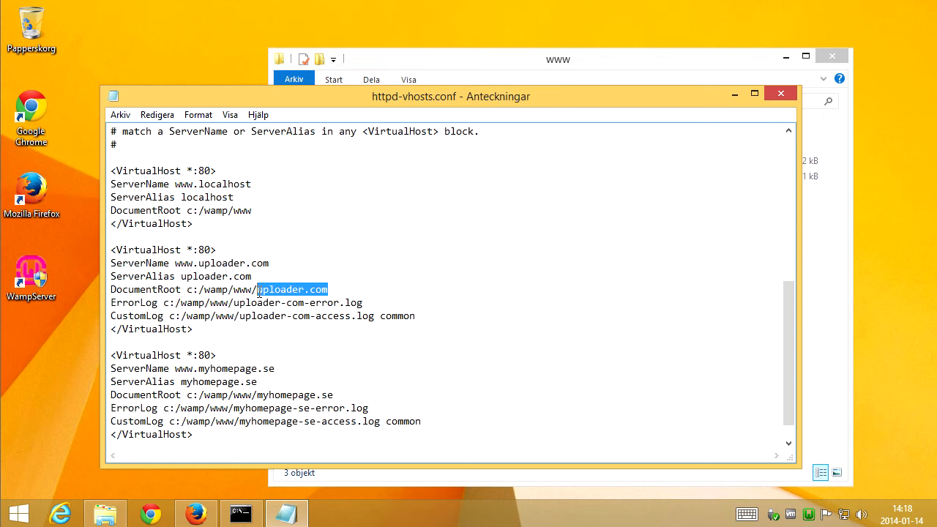
left_click(826, 239)
left_click(456, 148)
key("F2")
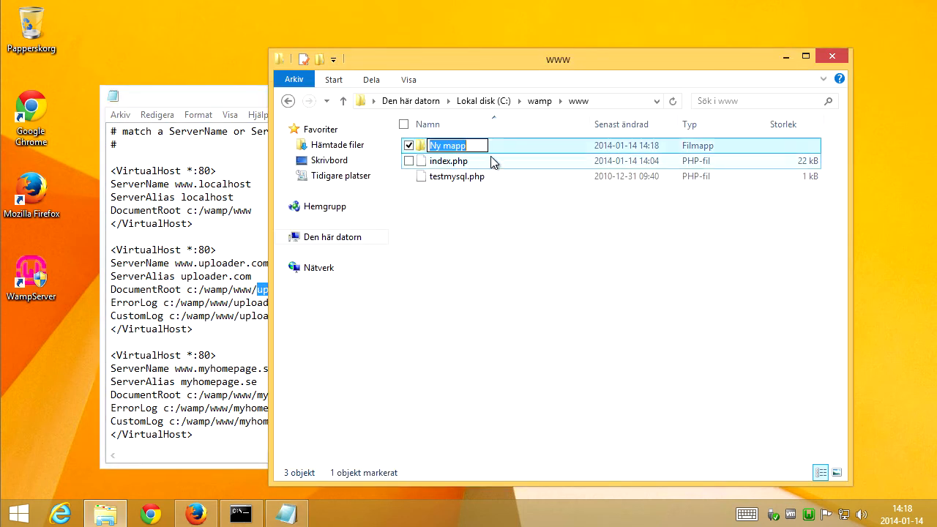
key("ctrl+v")
left_click(532, 256)
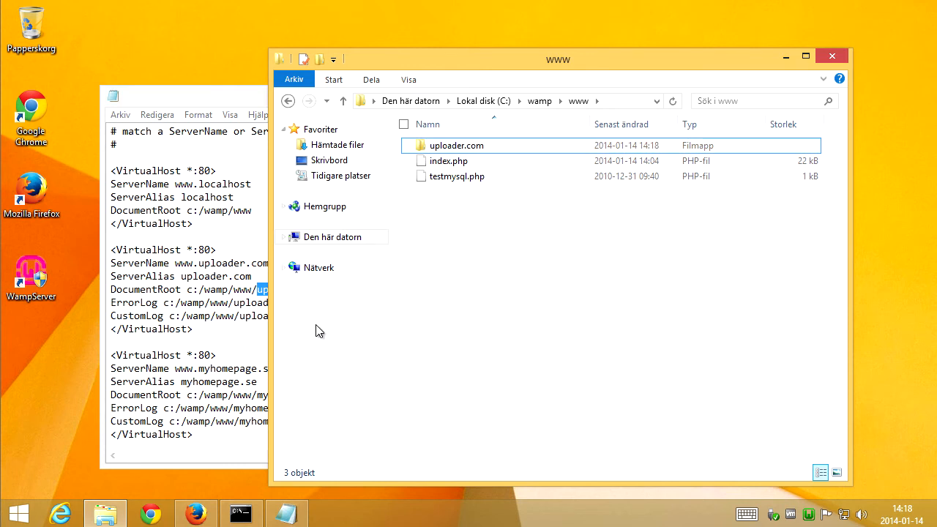
left_click(260, 381)
left_click_drag(274, 381, 181, 381)
key("ctrl+c")
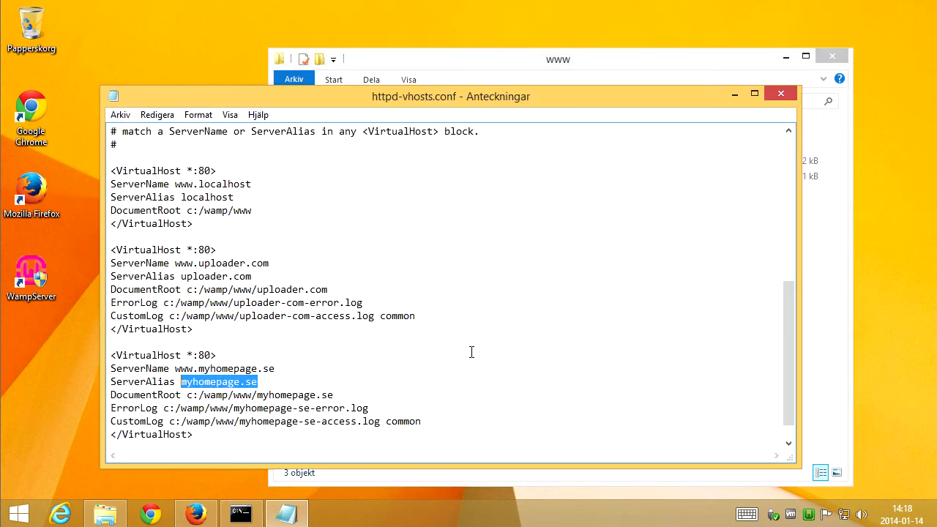
left_click(825, 337)
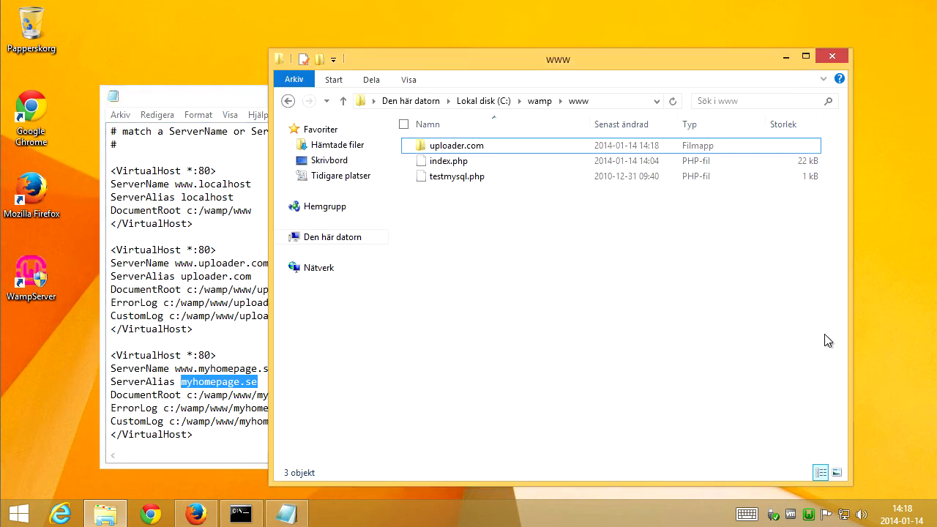
right_click(542, 284)
mouse_move(472, 457)
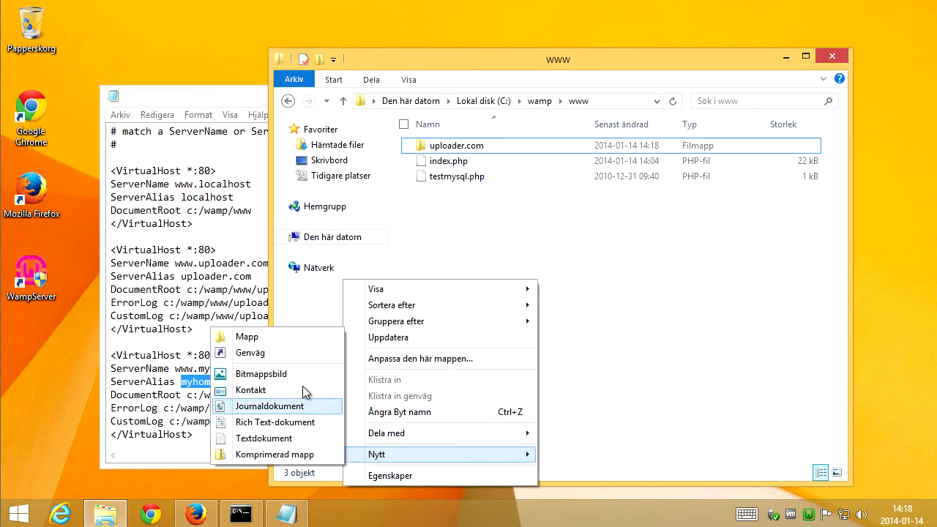
left_click(316, 337)
key("ctrl+v")
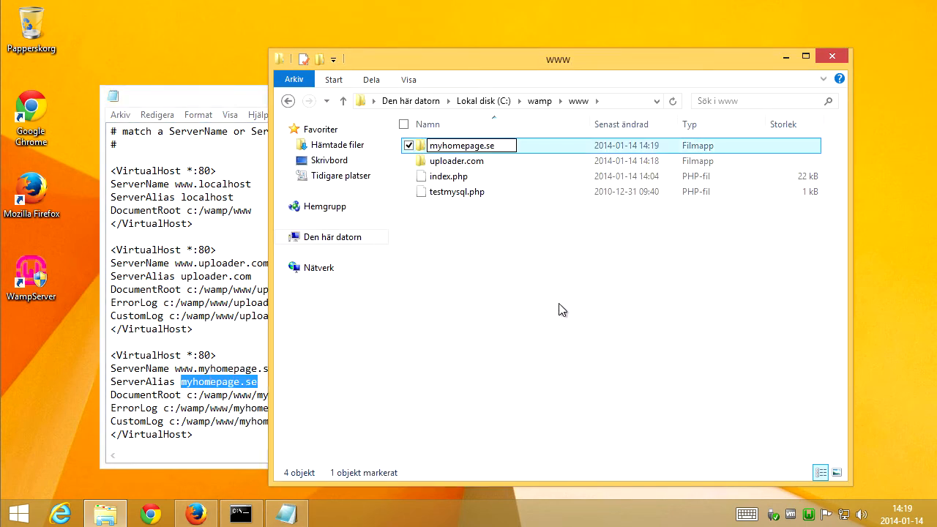
key("Return")
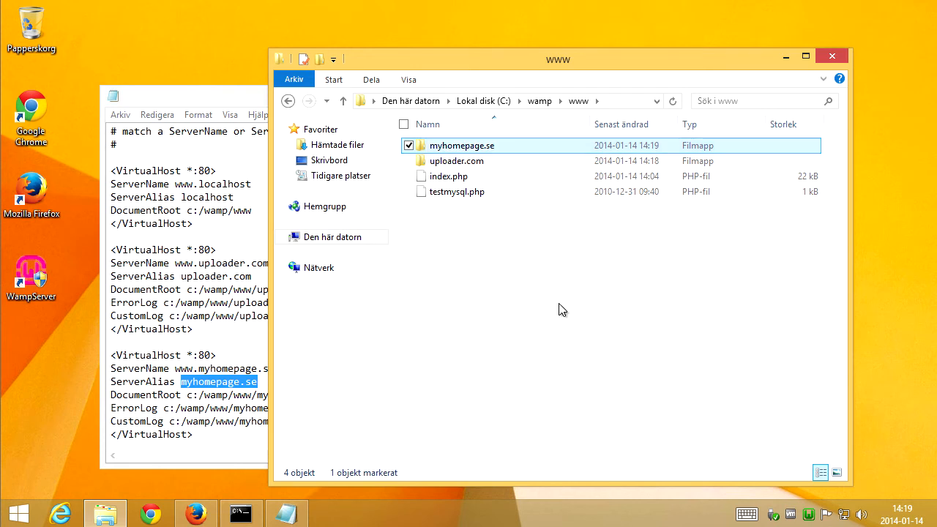
left_click(507, 293)
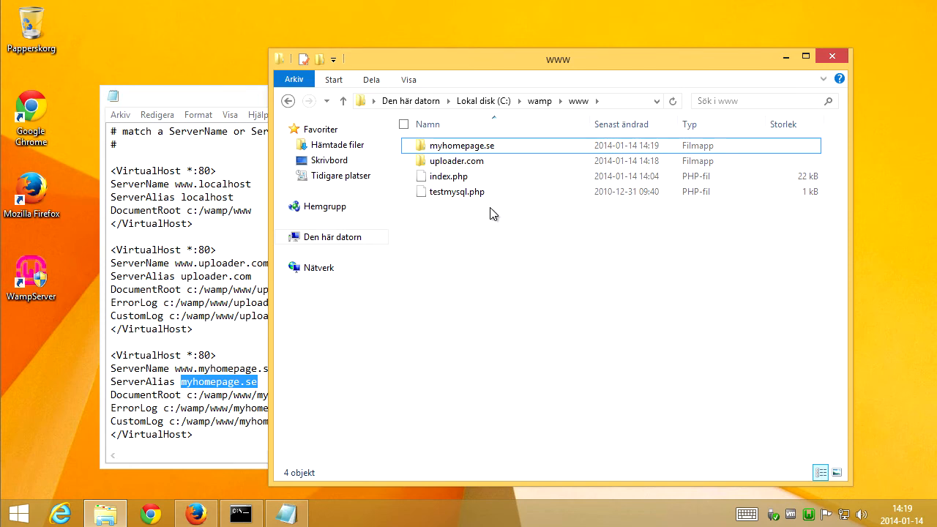
Open the uploader.com folder and turn on showing file name extensions.
double_click(469, 162)
right_click(458, 273)
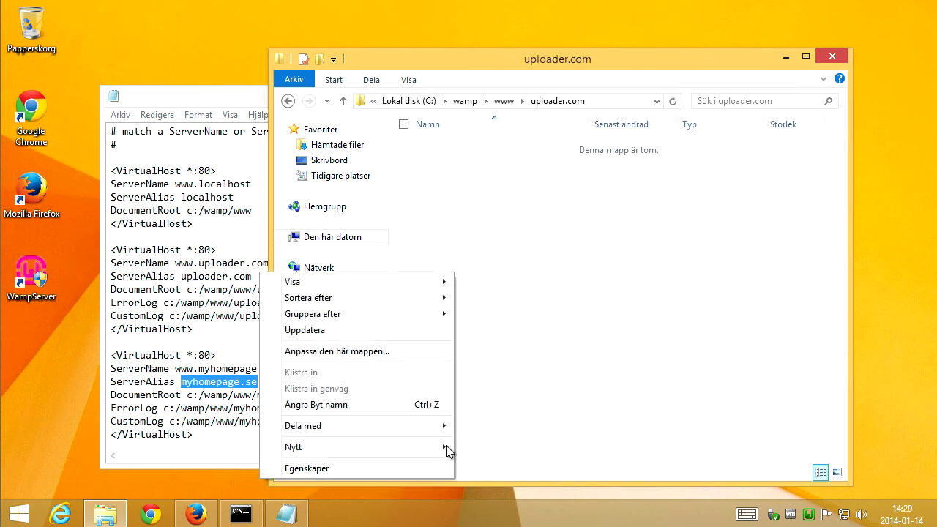
mouse_move(433, 454)
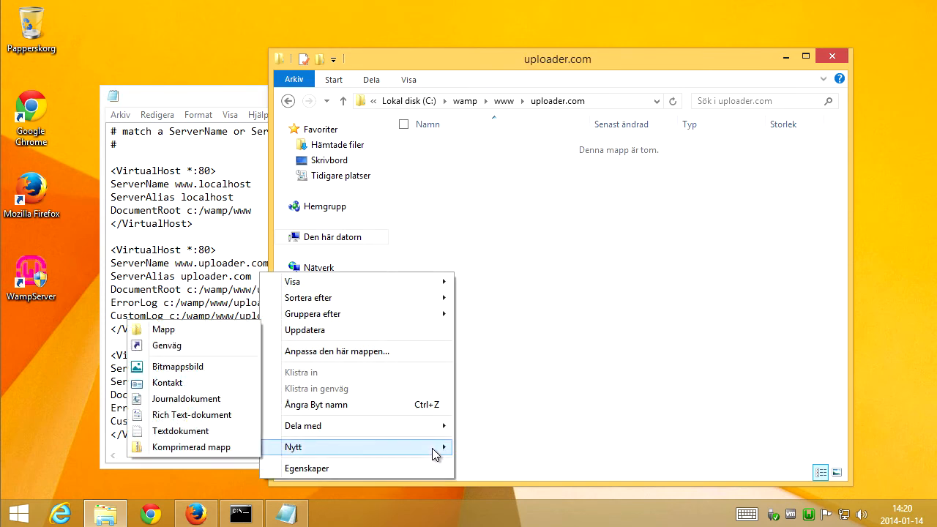
left_click(579, 268)
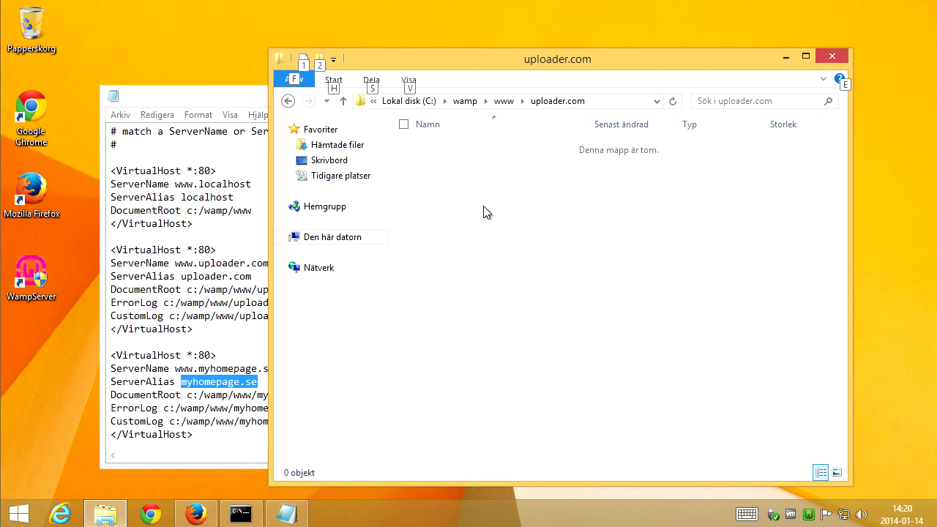
left_click(296, 81)
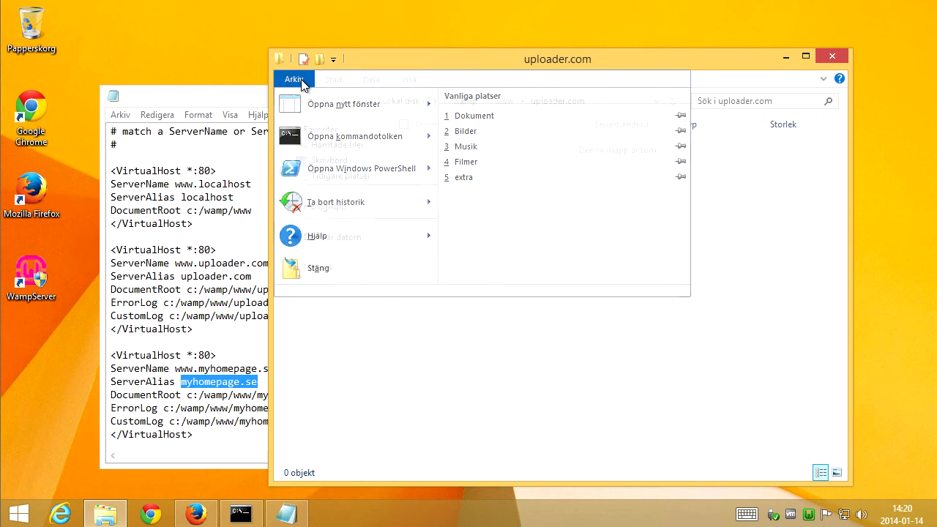
left_click(297, 81)
left_click(407, 81)
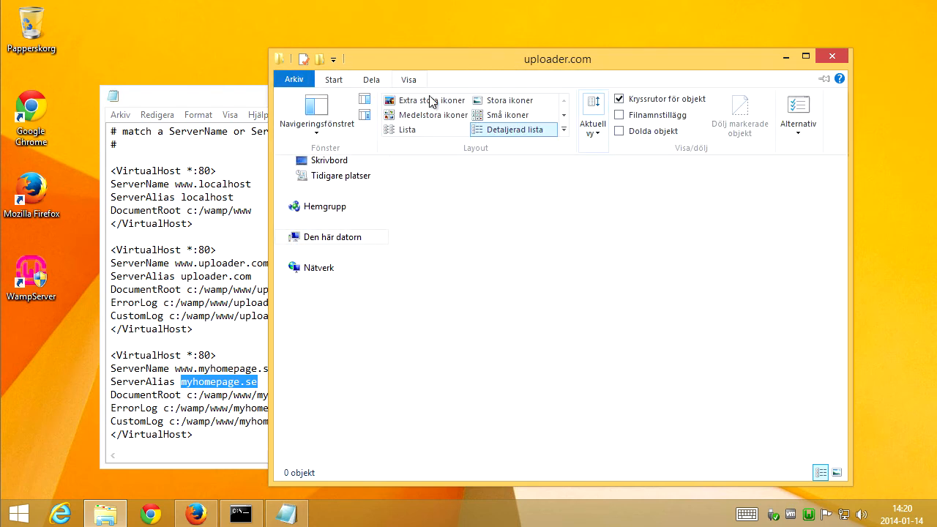
left_click(621, 121)
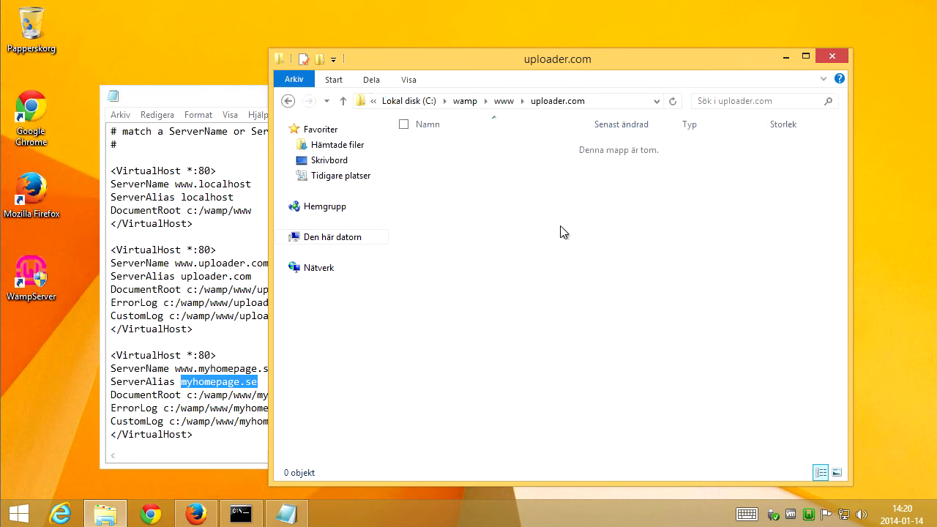
Create a new text document inside the uploader.com folder.
right_click(495, 223)
mouse_move(453, 395)
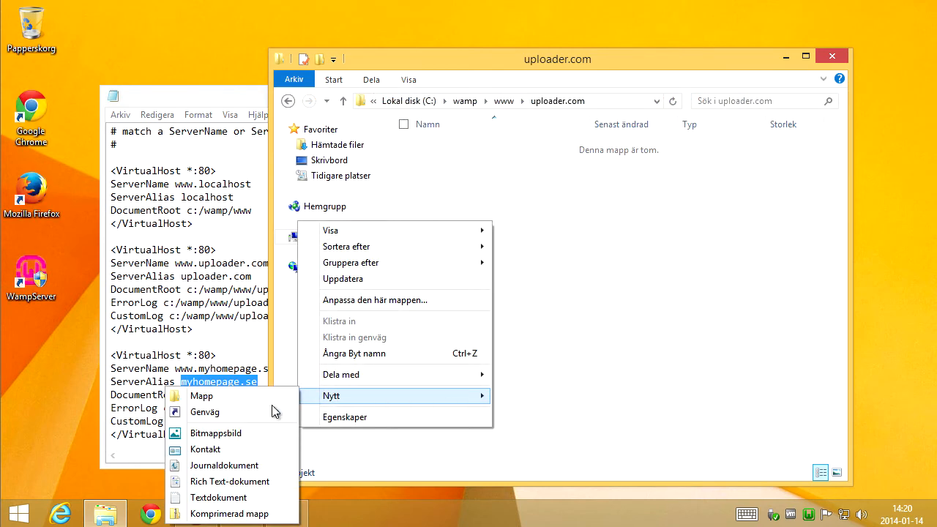
left_click(237, 500)
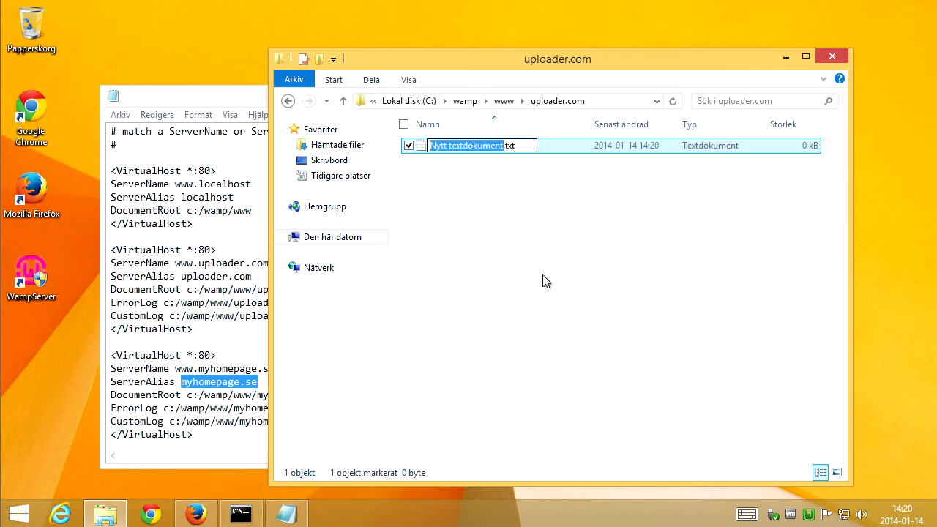
left_click(455, 161)
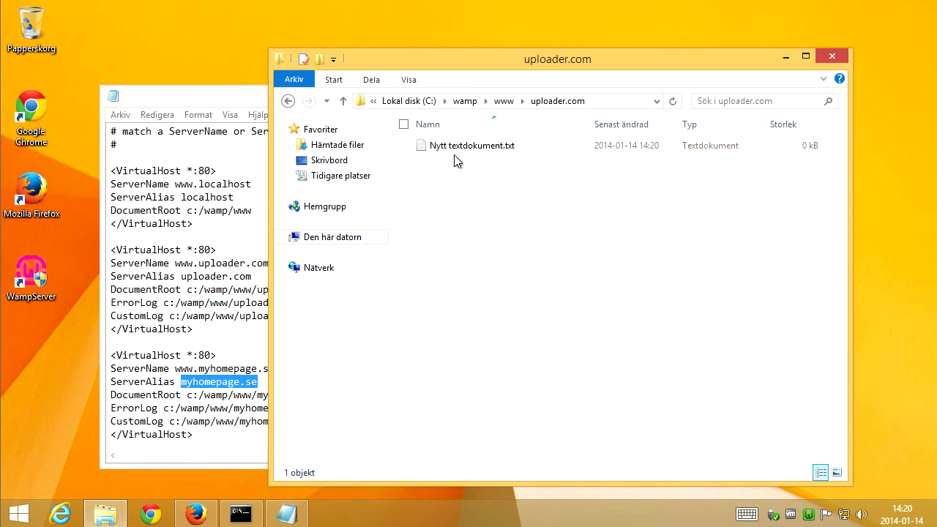
Write <h1>uploader.com website</h1> in the text document, save it and close the editor.
double_click(456, 148)
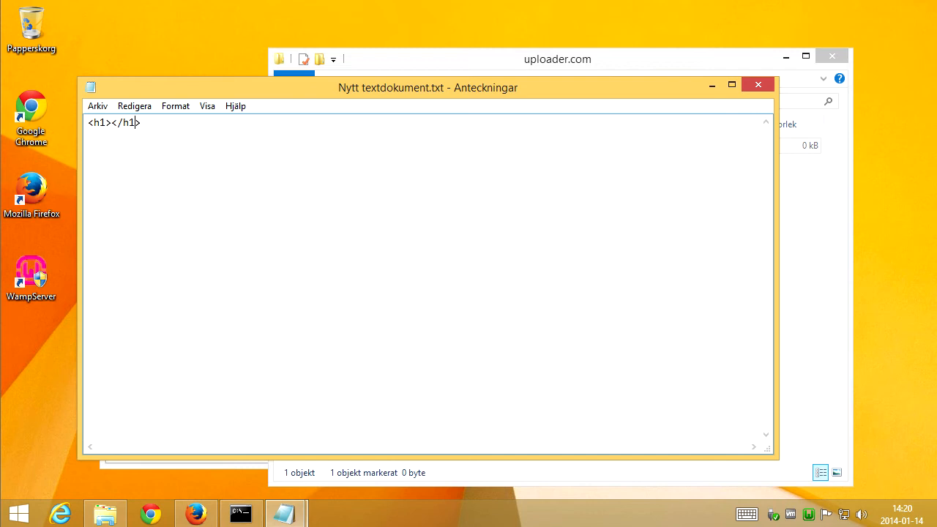
type("uploader.com website")
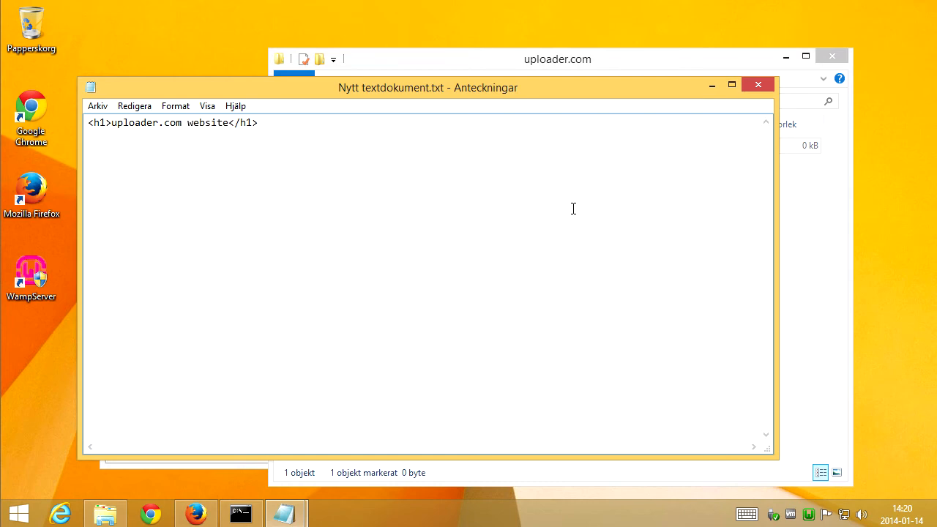
key("ctrl+s")
left_click(758, 85)
left_click(519, 222)
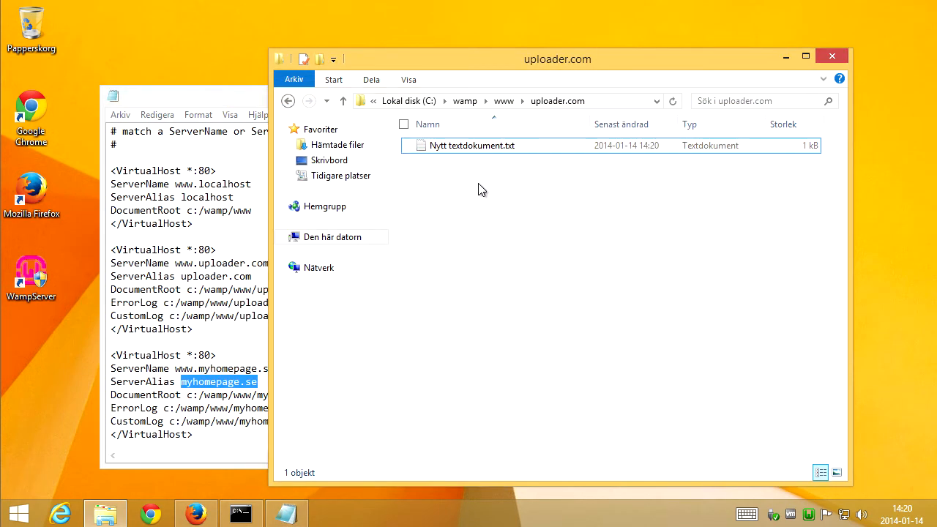
Rename the text document to index.html, accepting the file extension change.
left_click(472, 153)
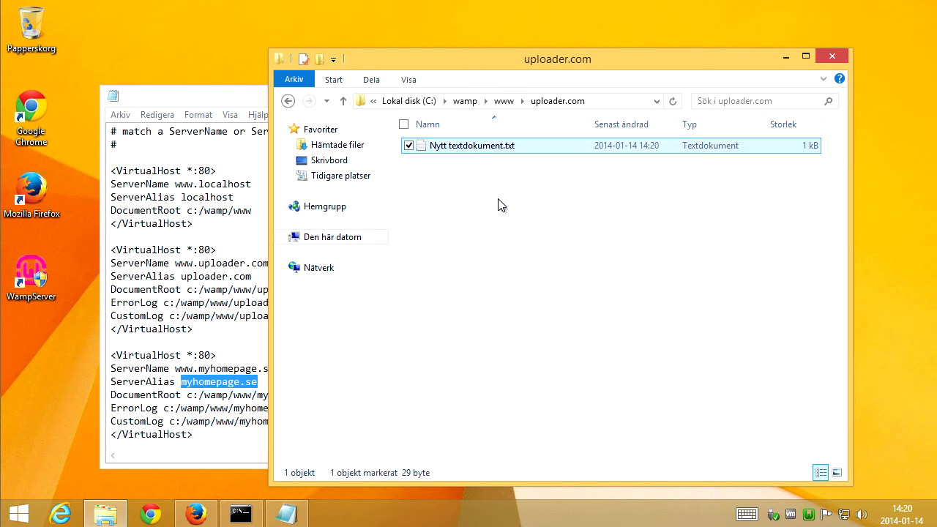
key("F2")
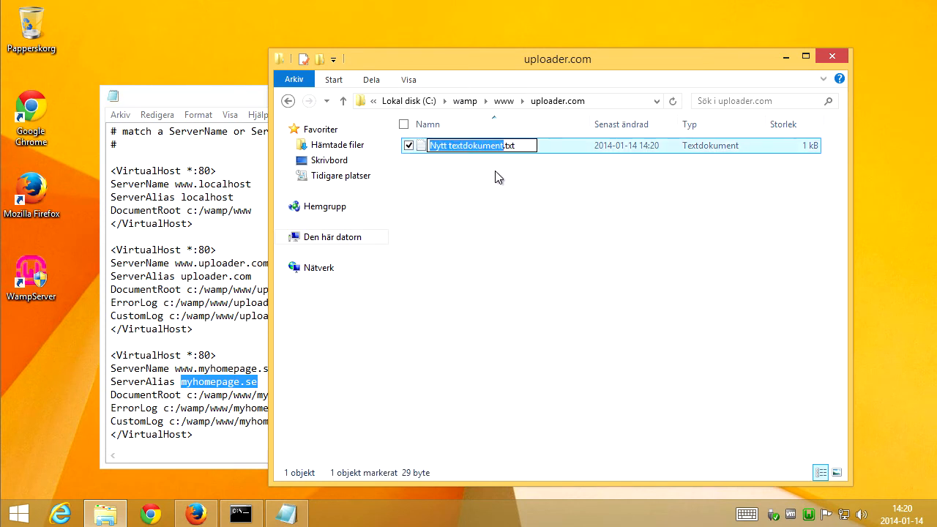
key("ctrl+a")
type("index.")
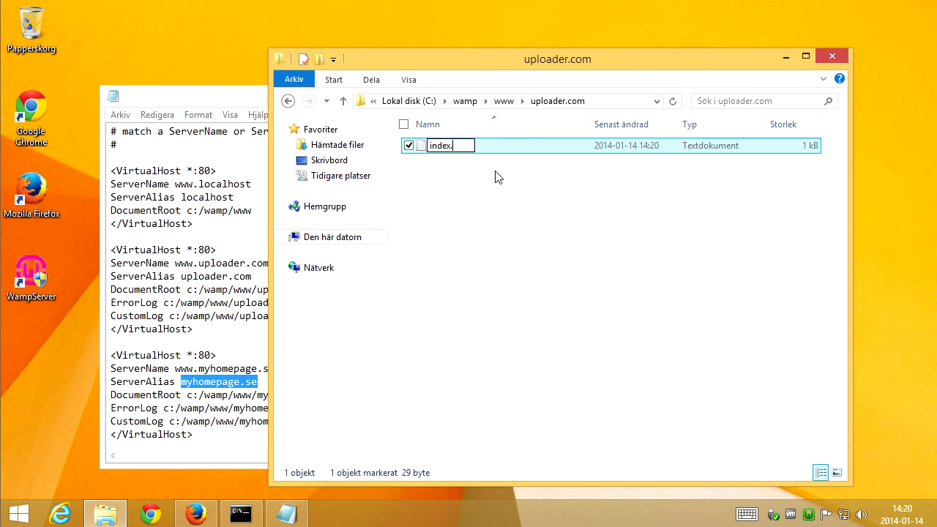
type("html")
key("Return")
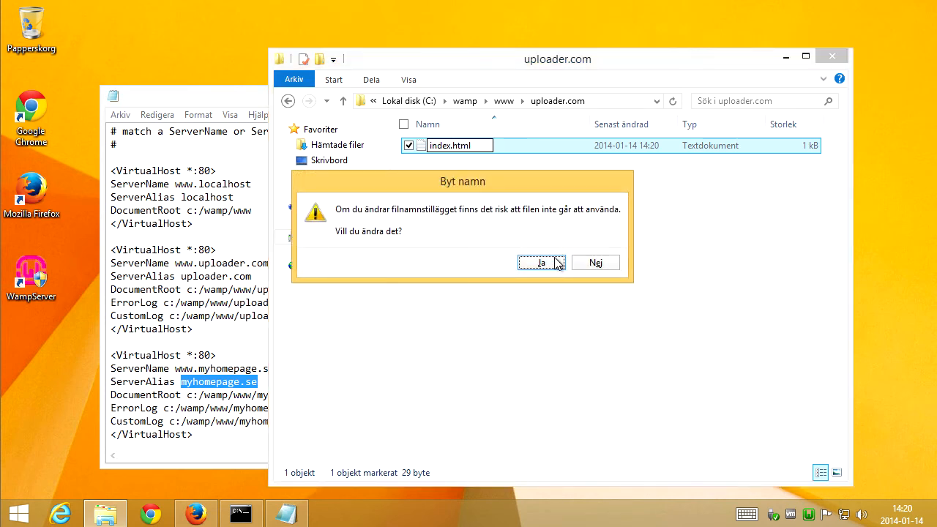
left_click(557, 263)
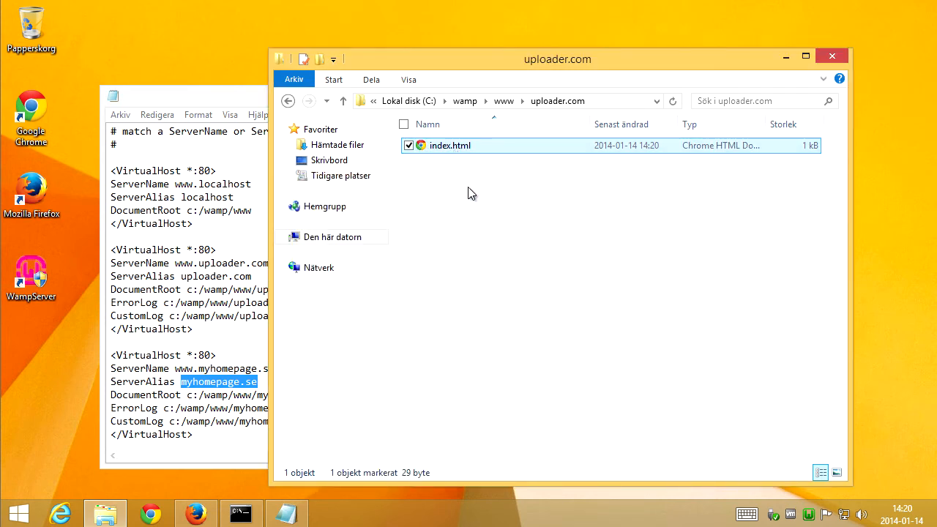
Go to the myhomepage.se folder and paste the copied index.html into it.
left_click(504, 100)
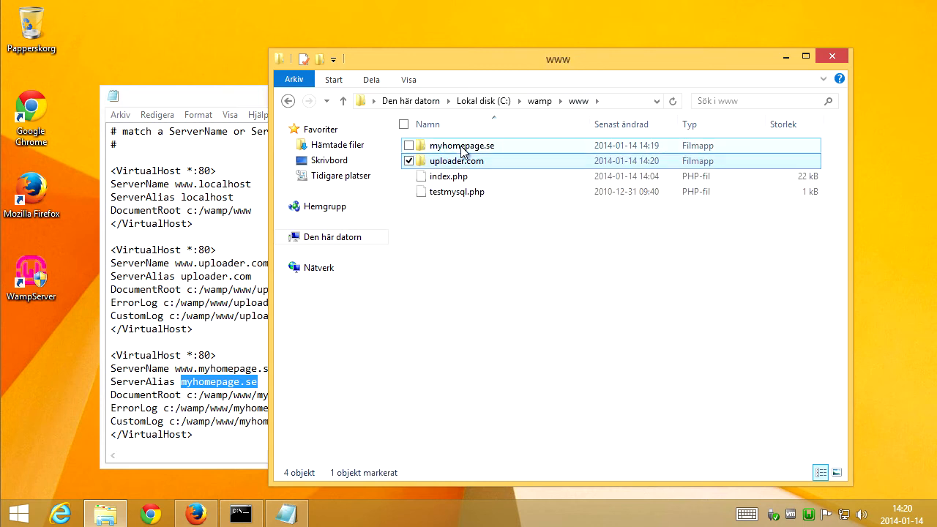
double_click(462, 151)
key("ctrl+v")
right_click(445, 145)
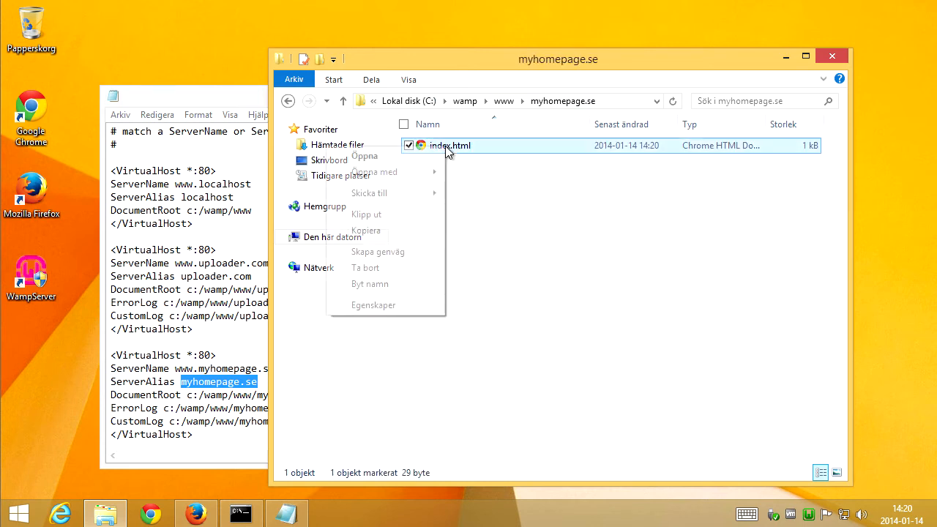
mouse_move(431, 182)
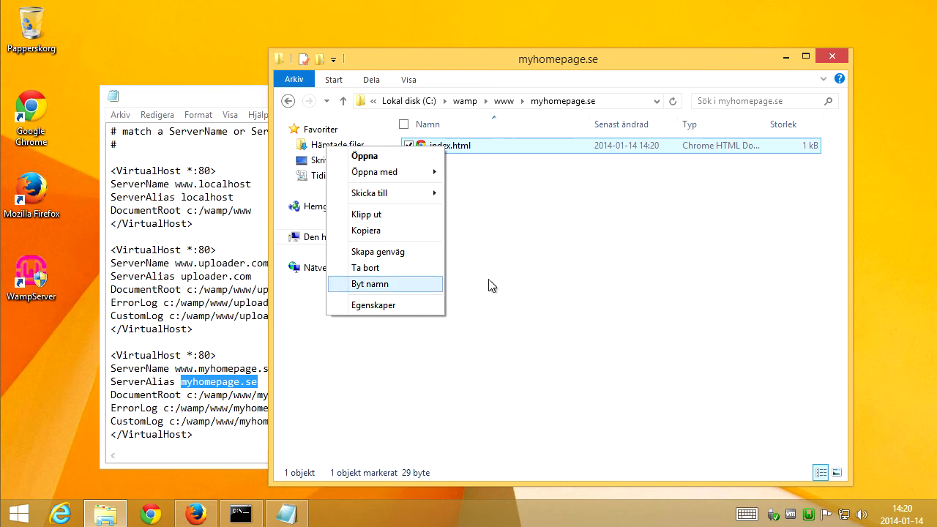
left_click(561, 283)
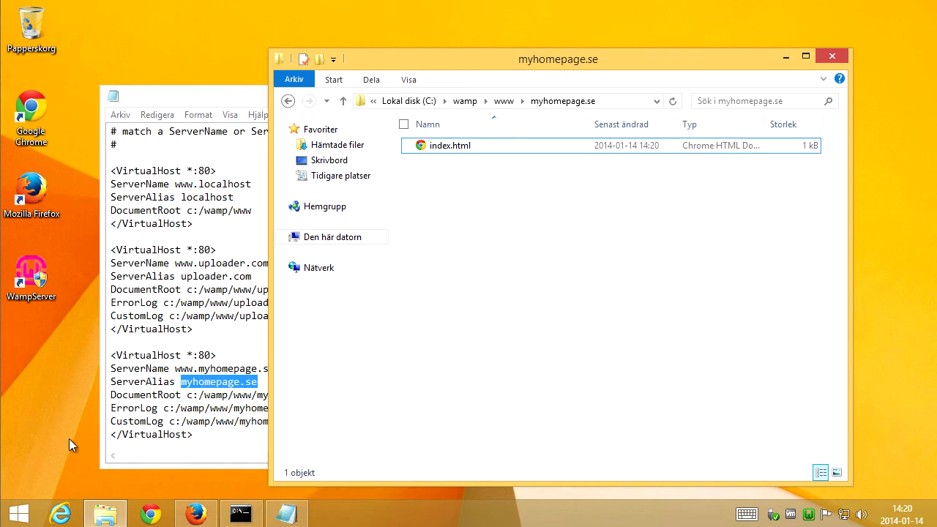
Launch Notepad and open the myhomepage.se index.html file in it.
key("super+r")
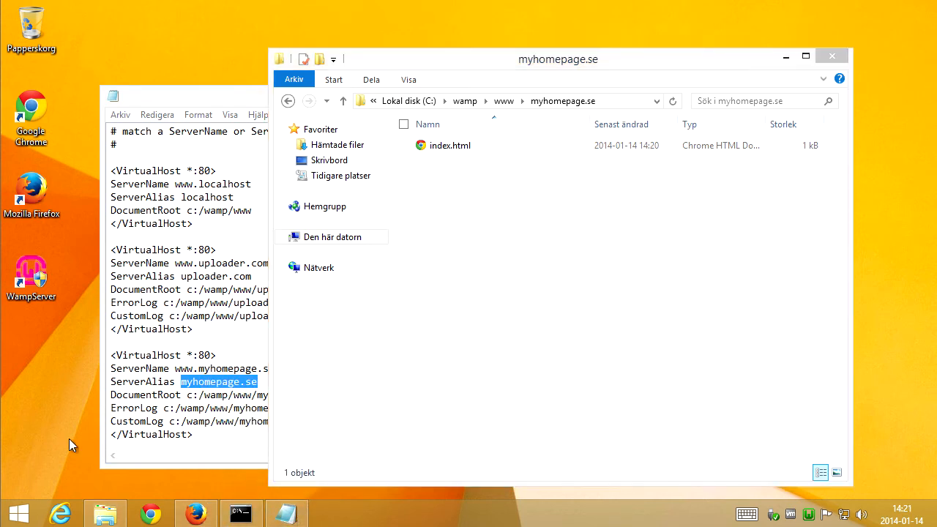
type("notep")
left_click(69, 439)
key("Return")
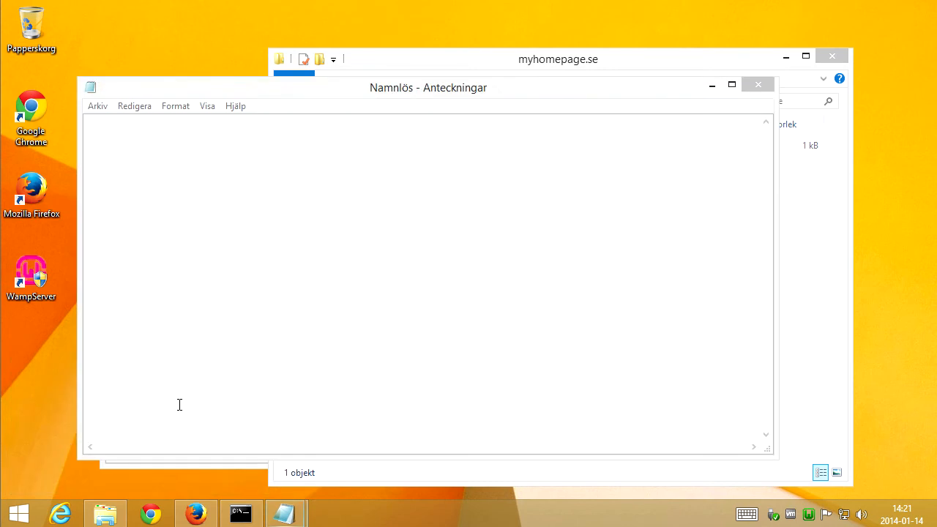
left_click(710, 238)
left_click_drag(462, 162, 178, 217)
Replace uploader.com with myhomepage.se in the heading, save the file and close the editor.
left_click(115, 123)
left_click_drag(111, 127, 186, 127)
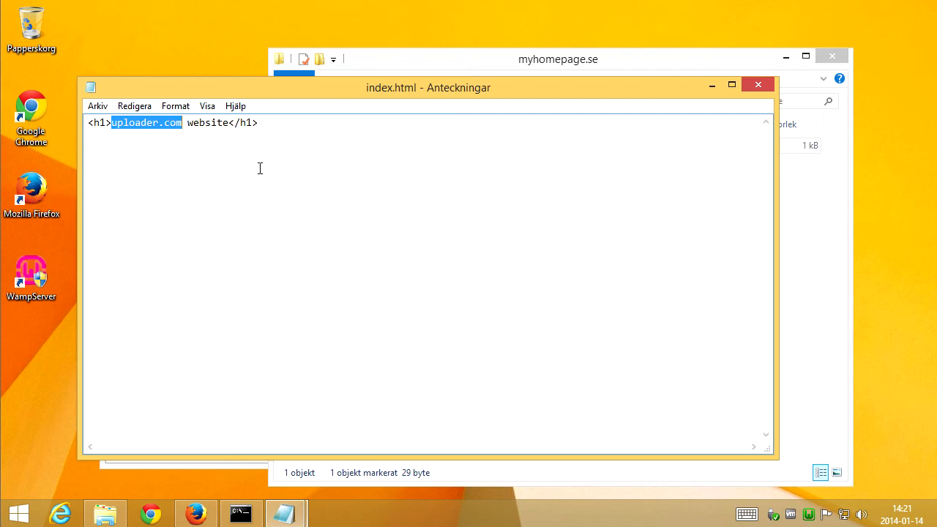
type("myhom")
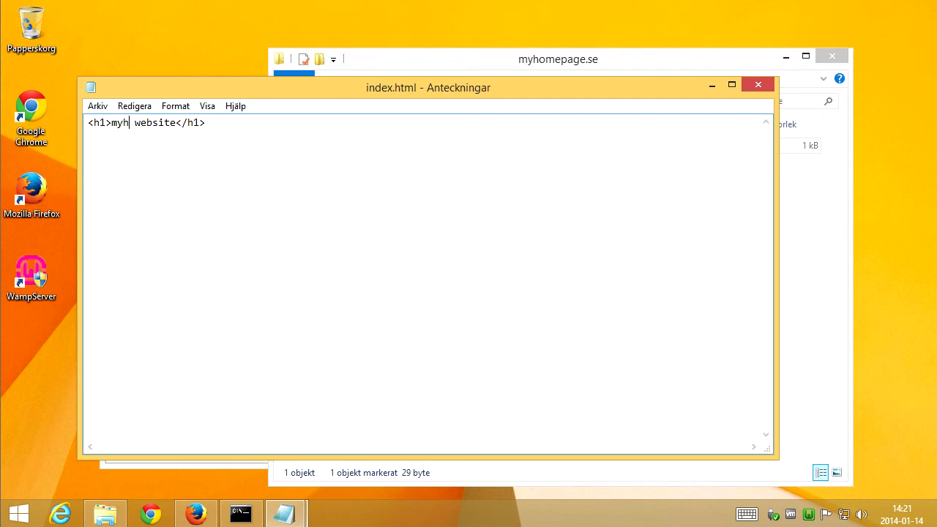
type("epage.se")
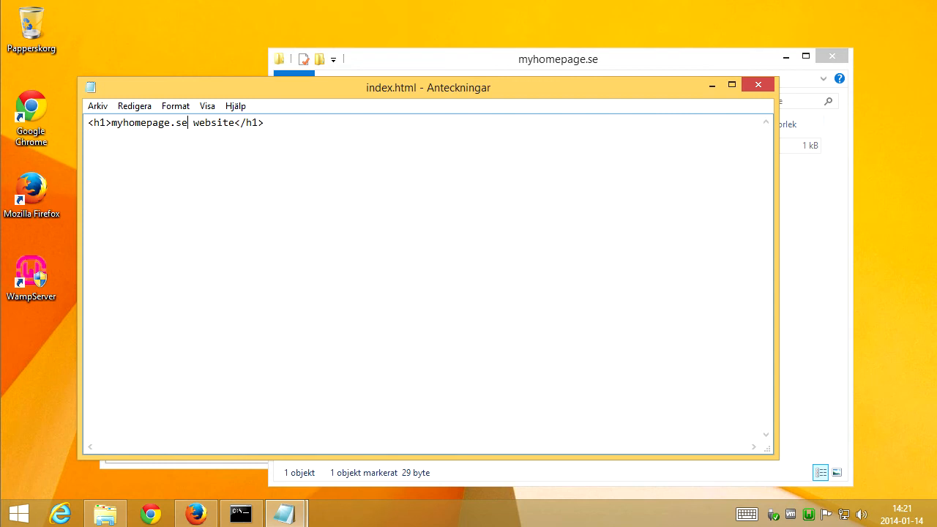
left_click(99, 107)
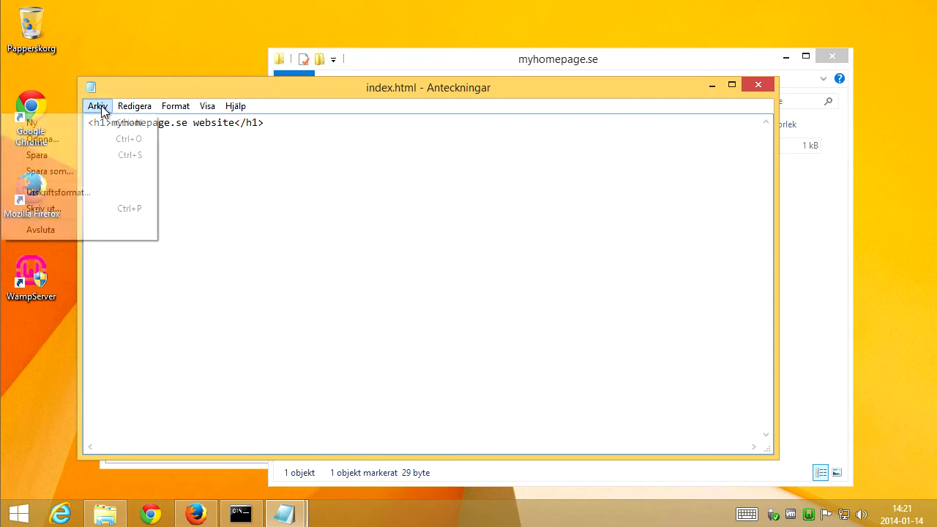
left_click(105, 154)
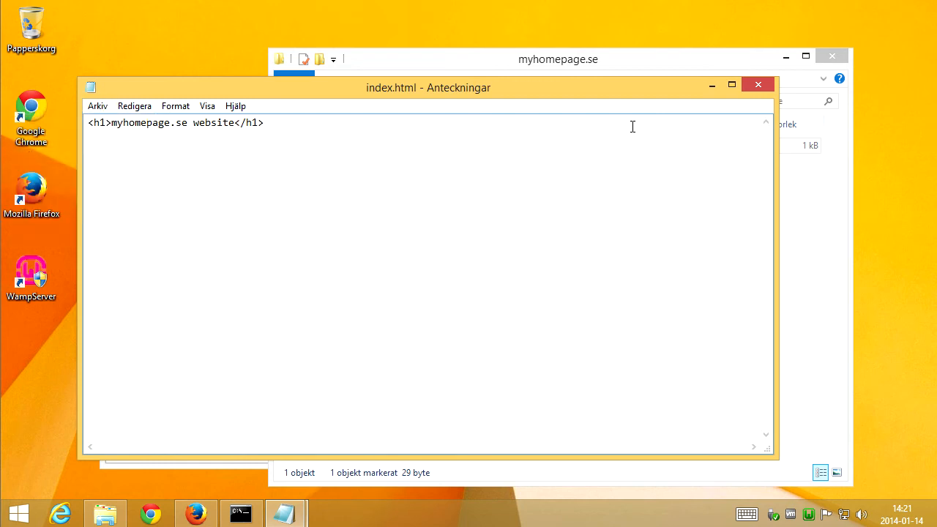
left_click(757, 87)
left_click(588, 291)
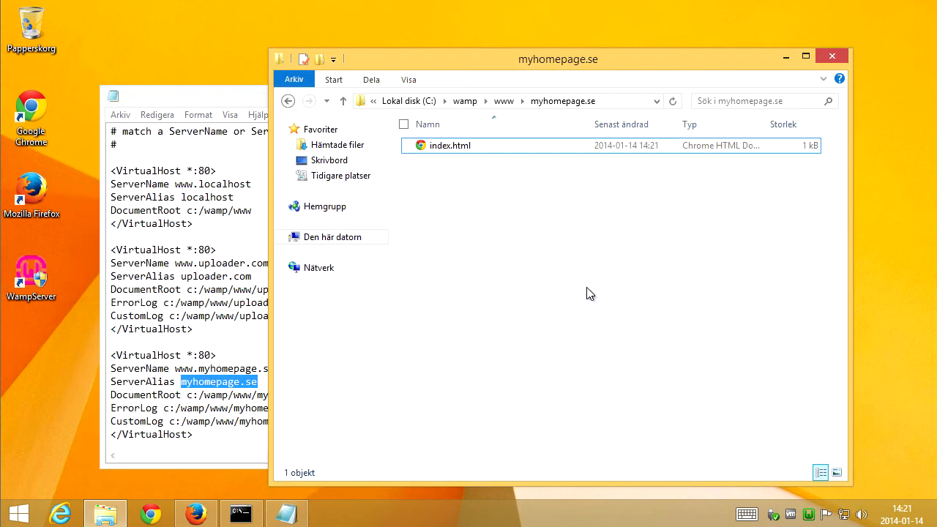
Return to the www folder and save the httpd-vhosts.conf file.
left_click(506, 101)
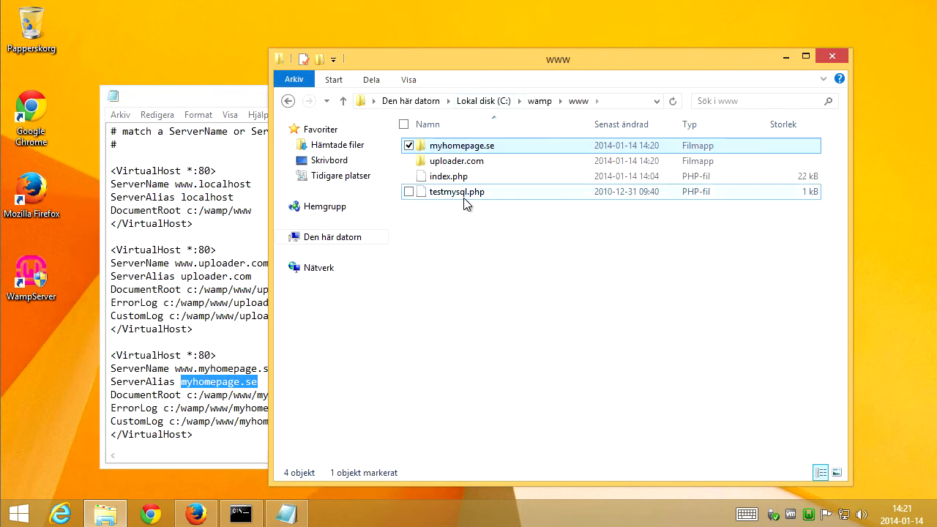
left_click(482, 293)
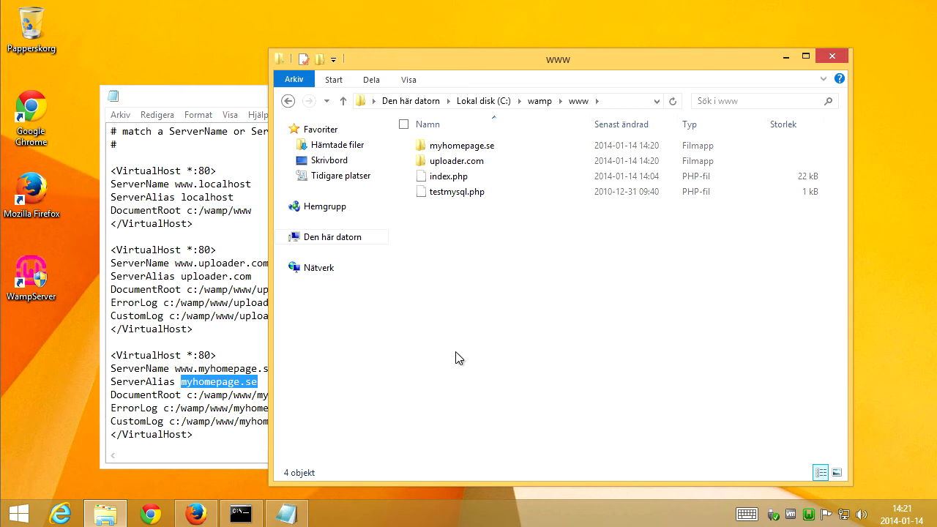
left_click(224, 356)
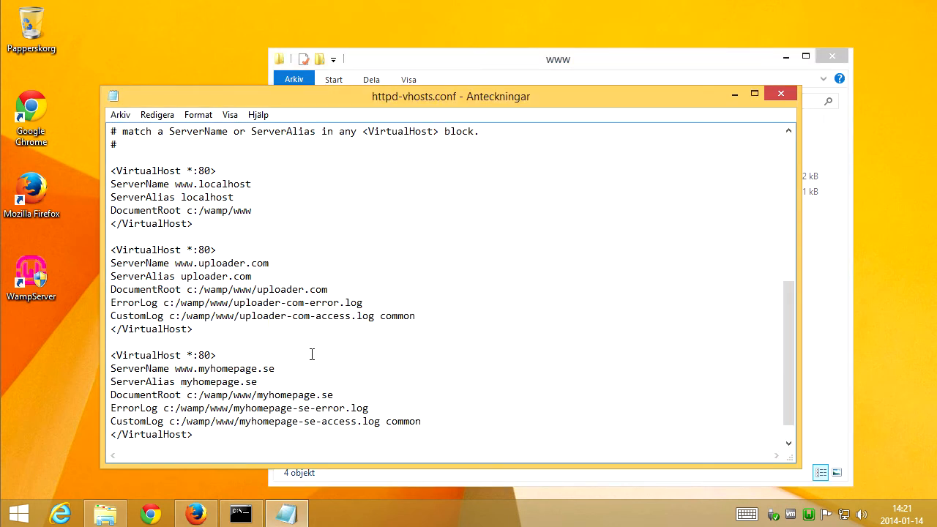
left_click(121, 116)
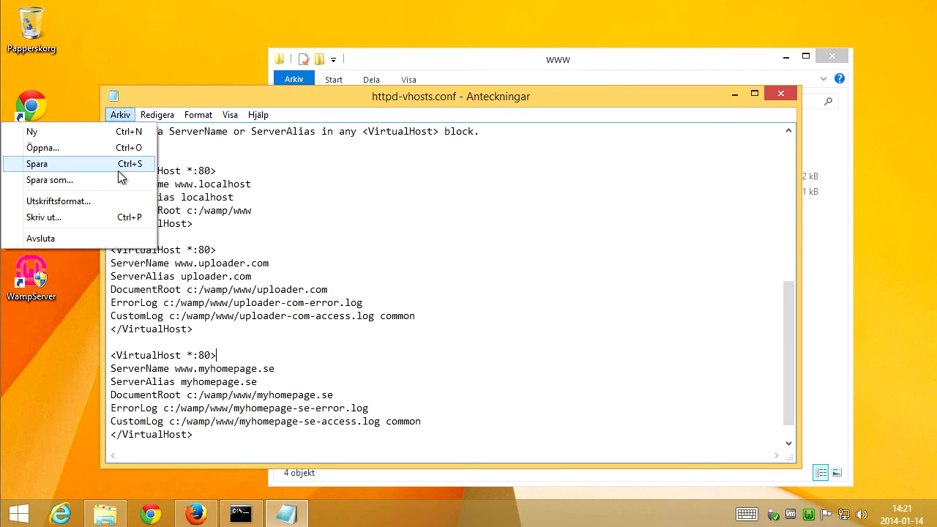
left_click(114, 165)
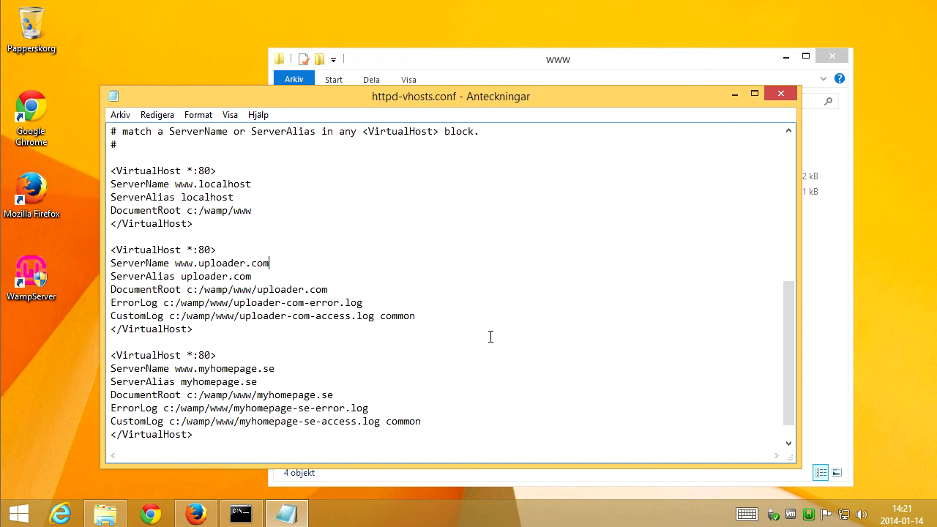
left_click(603, 65)
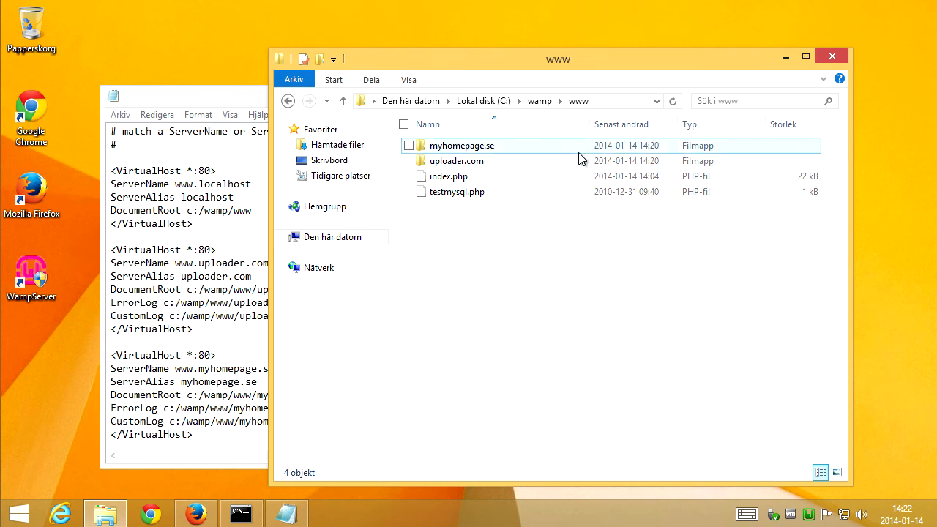
left_click(245, 368)
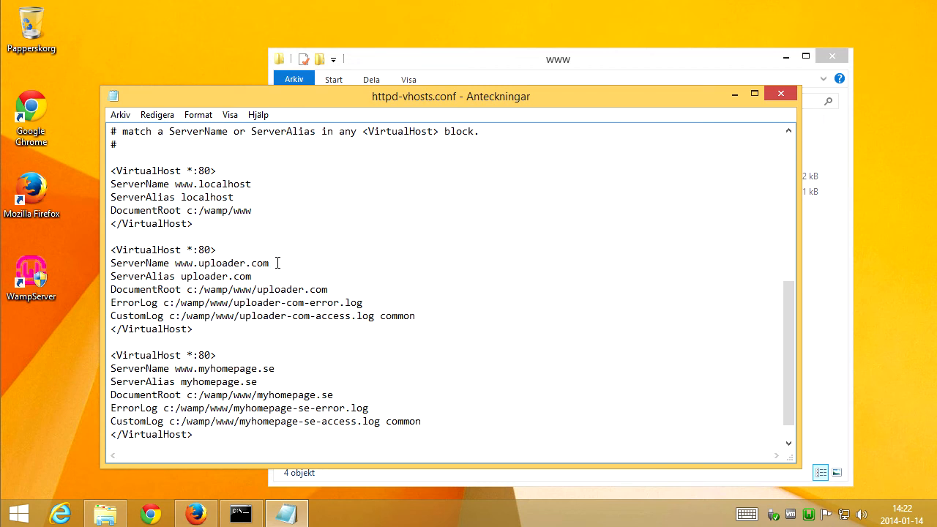
left_click(828, 305)
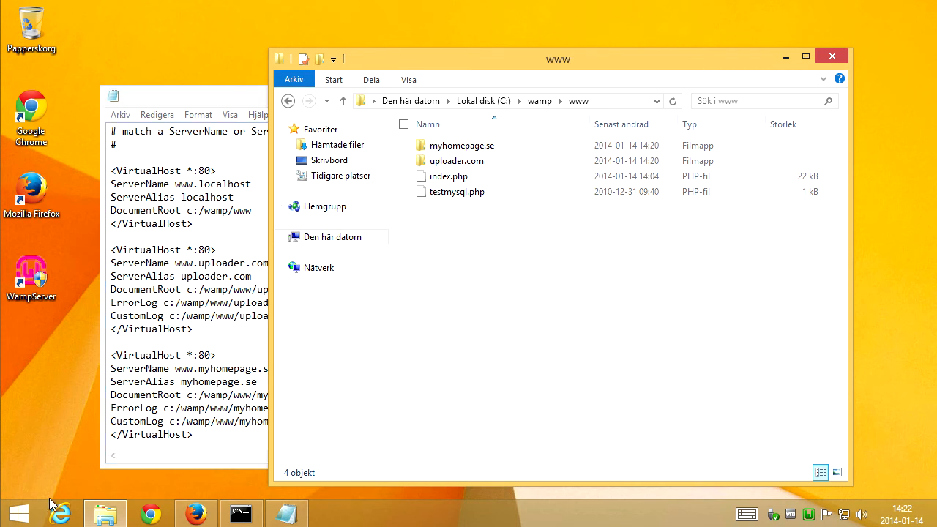
right_click(24, 518)
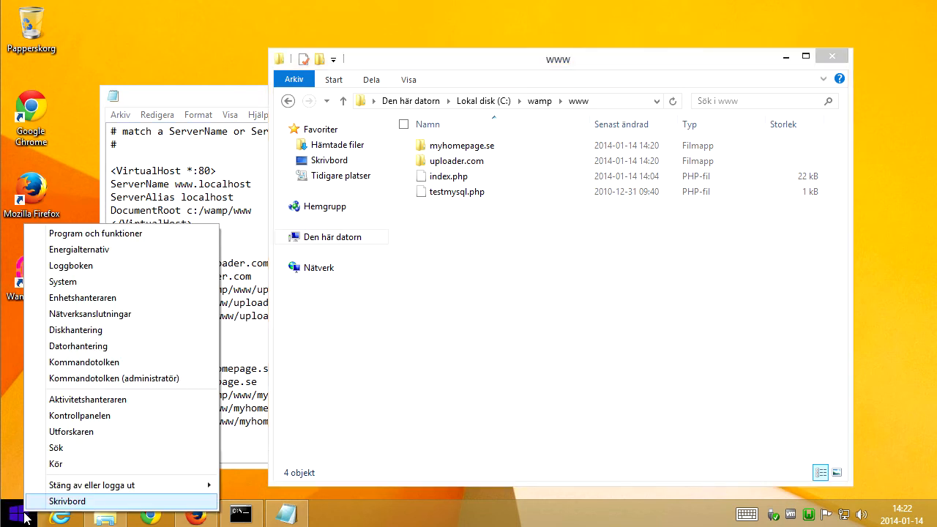
key("Escape")
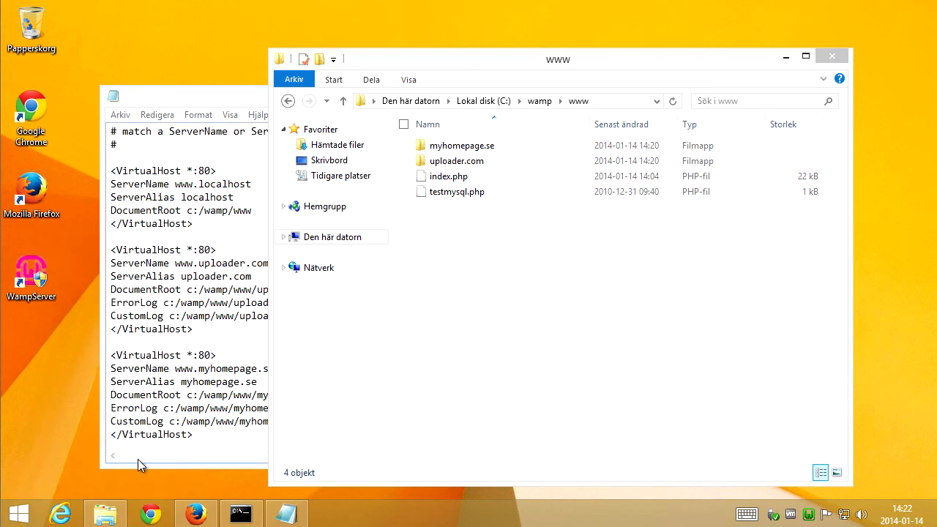
Search for notepad and run Notepad as administrator.
right_click(18, 518)
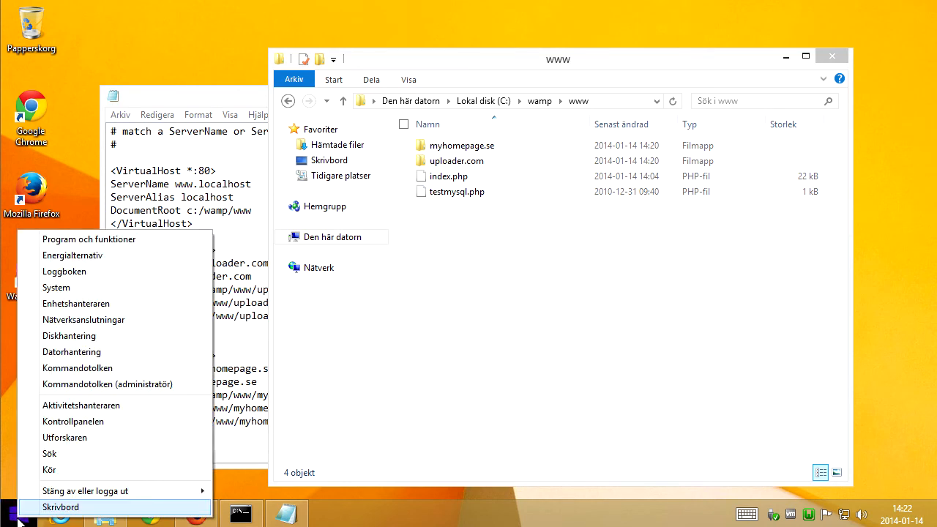
left_click(96, 458)
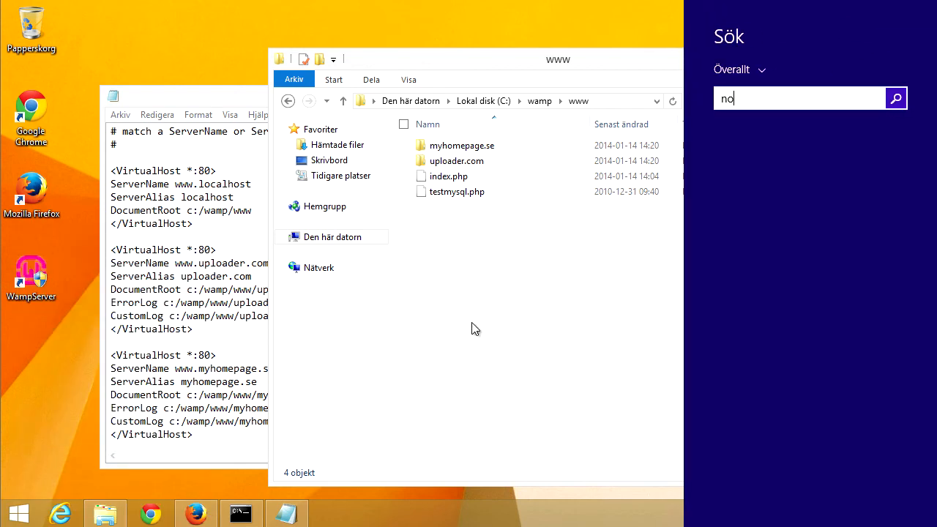
type("notepad")
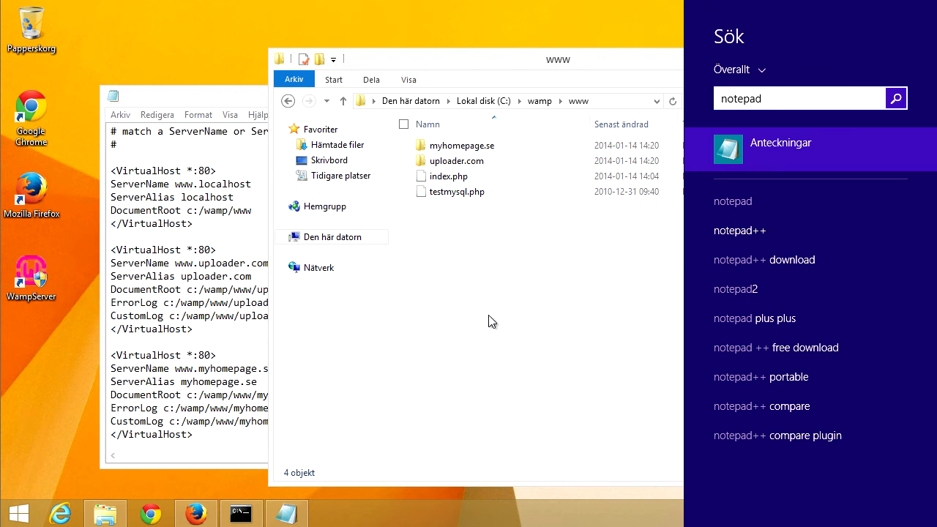
right_click(733, 149)
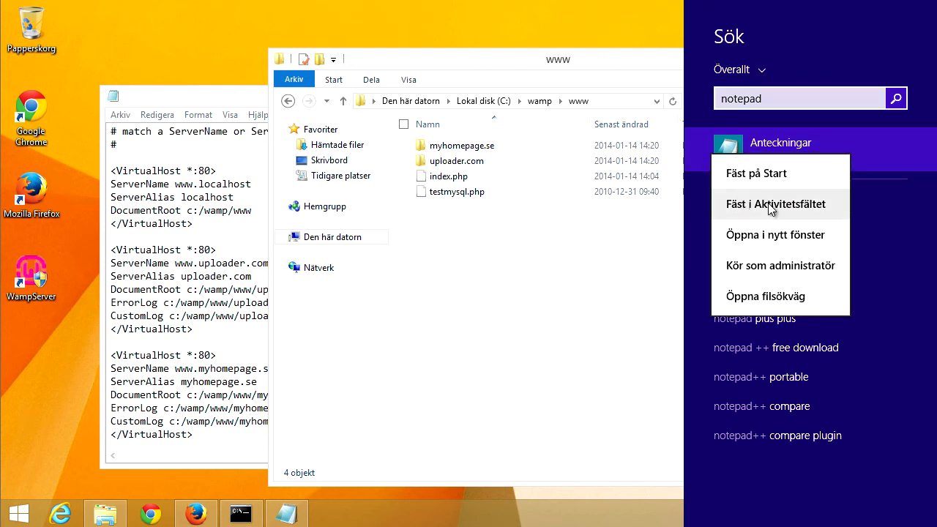
left_click(797, 272)
left_click(551, 283)
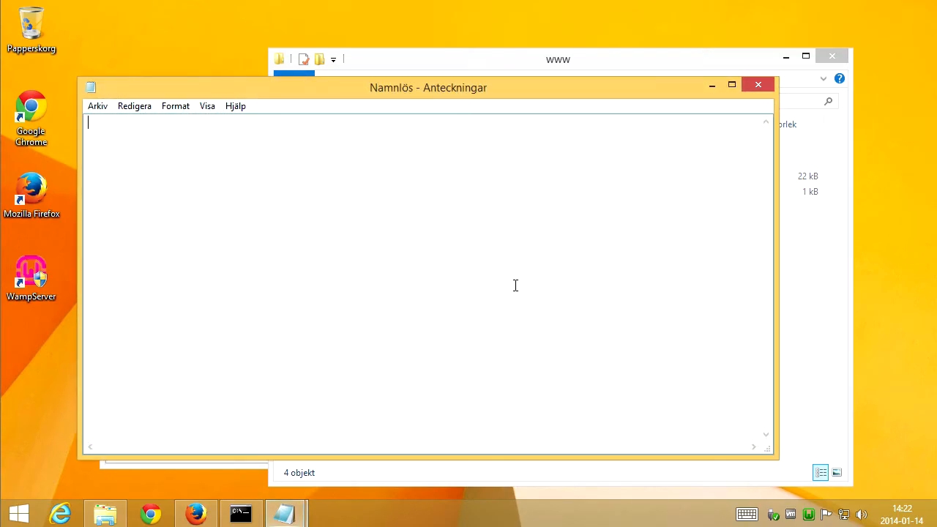
Start opening a file and browse to the C:\Windows\System32\drivers\etc folder.
left_click(98, 110)
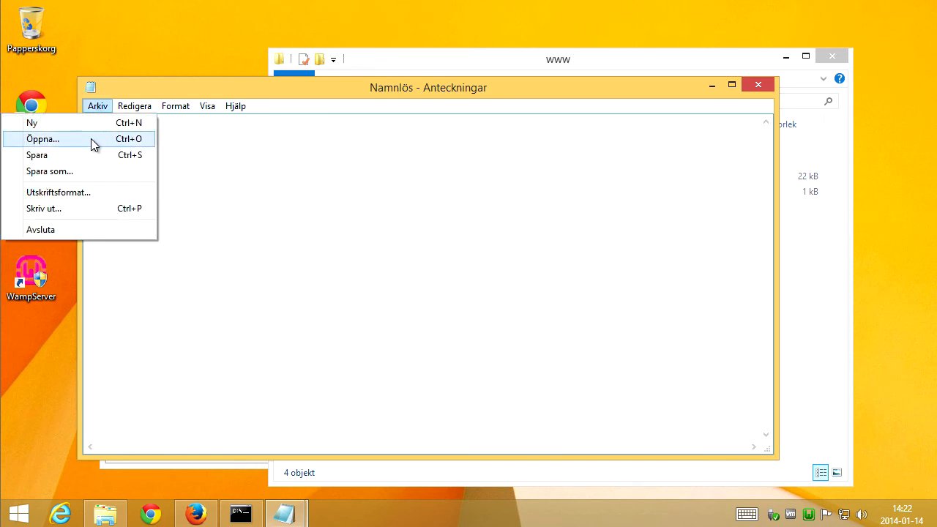
left_click(92, 138)
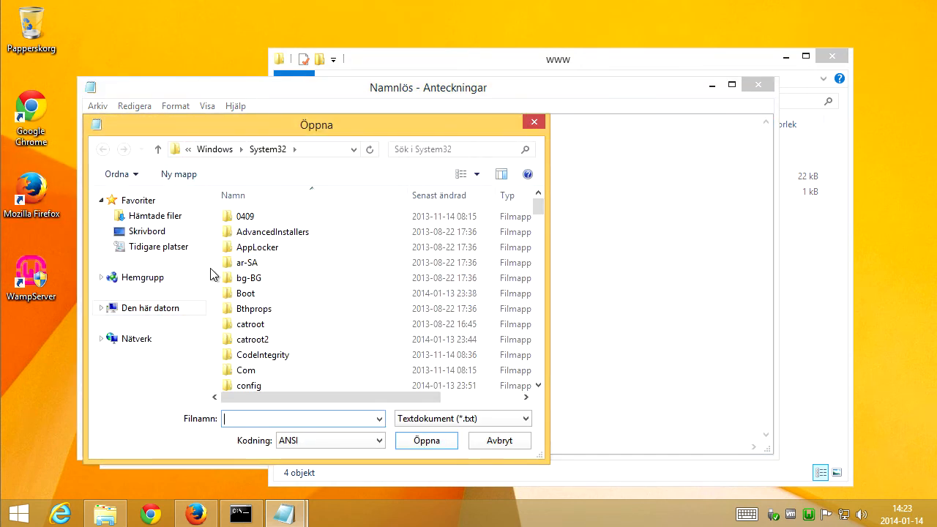
left_click(161, 317)
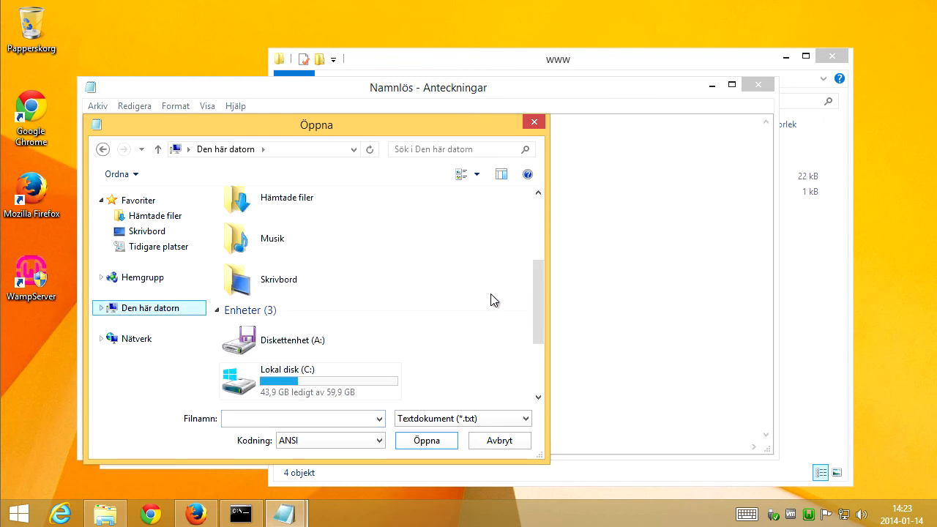
scroll(537, 291, "down", 3)
double_click(296, 304)
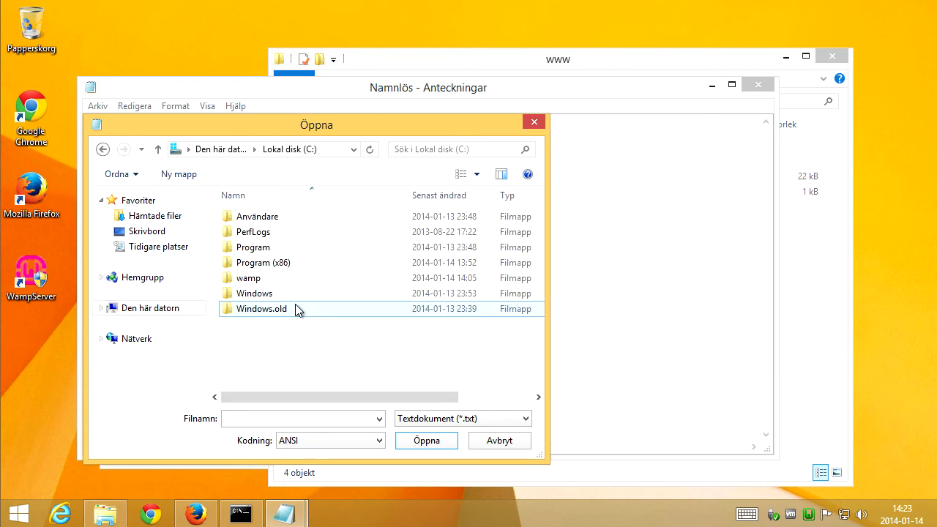
double_click(260, 300)
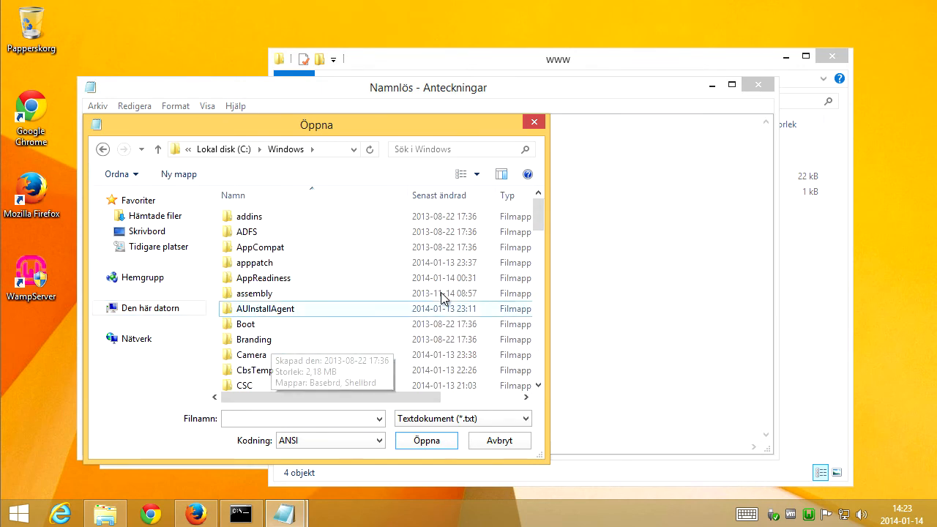
left_click_drag(541, 219, 530, 342)
double_click(284, 349)
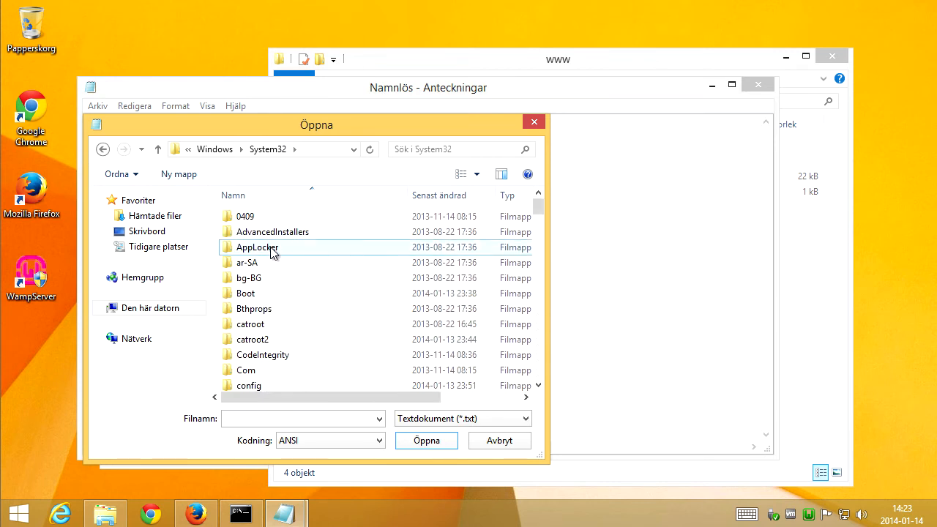
scroll(277, 287, "down", 4)
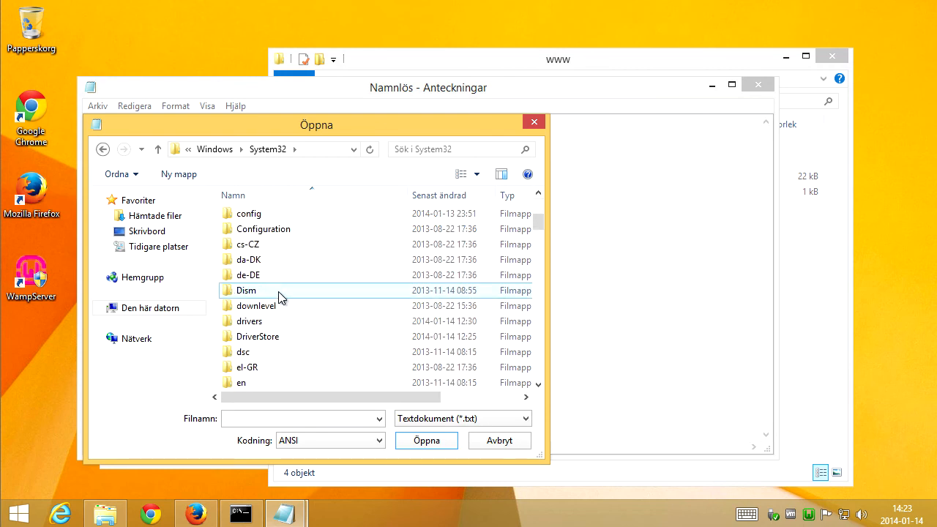
double_click(256, 322)
double_click(242, 233)
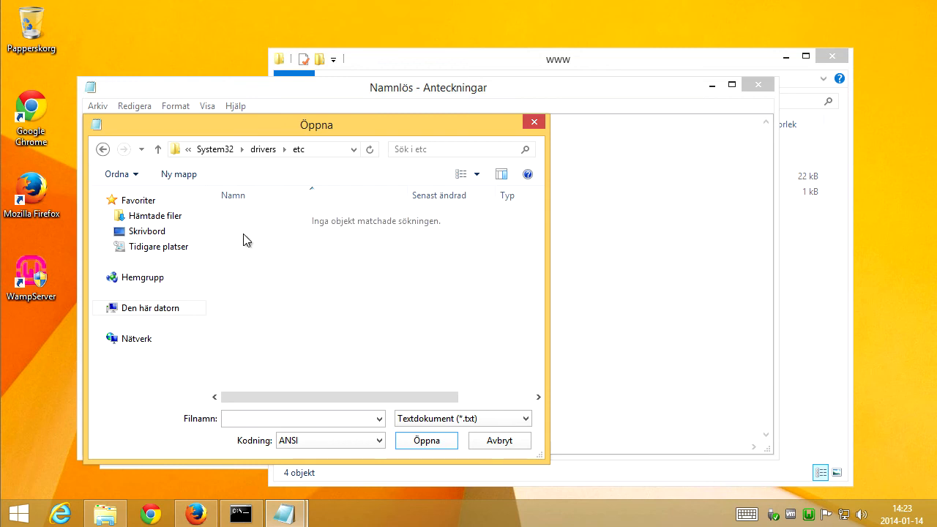
Switch the file filter to all files and open the hosts file.
left_click(444, 419)
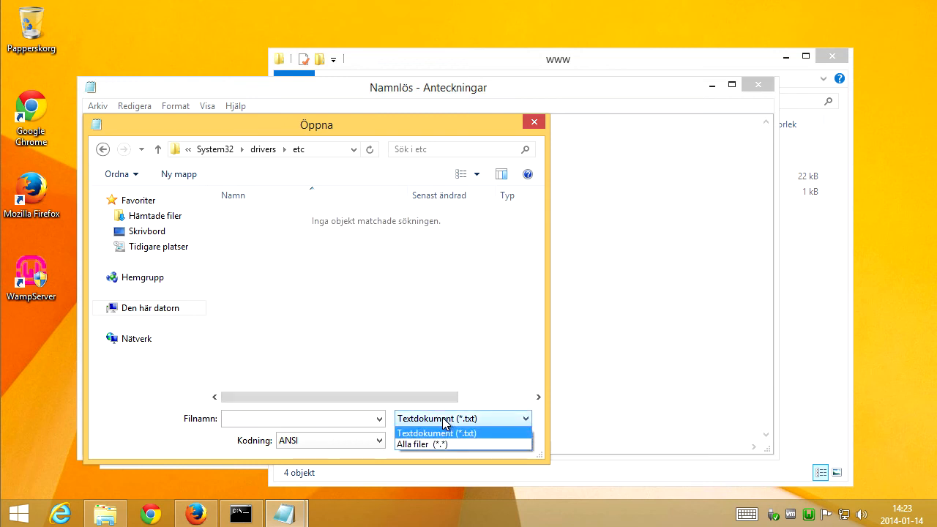
left_click(439, 444)
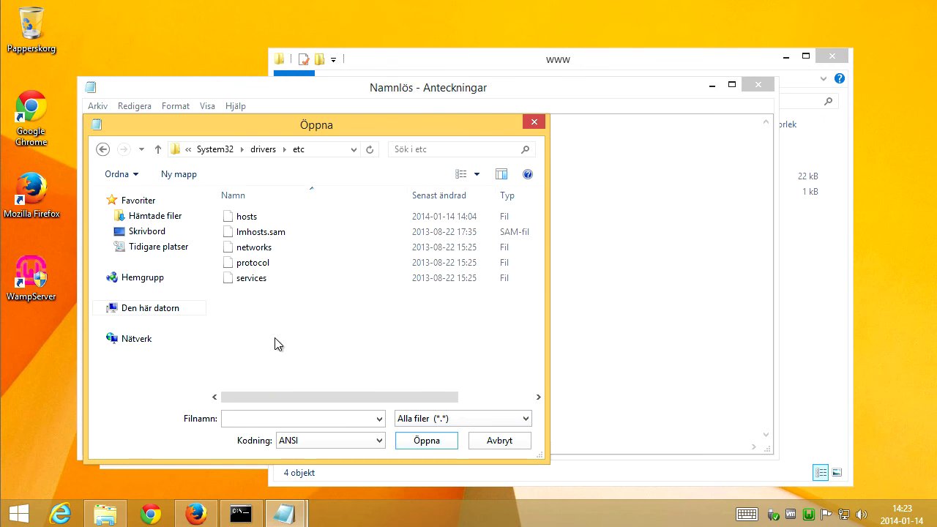
left_click(241, 216)
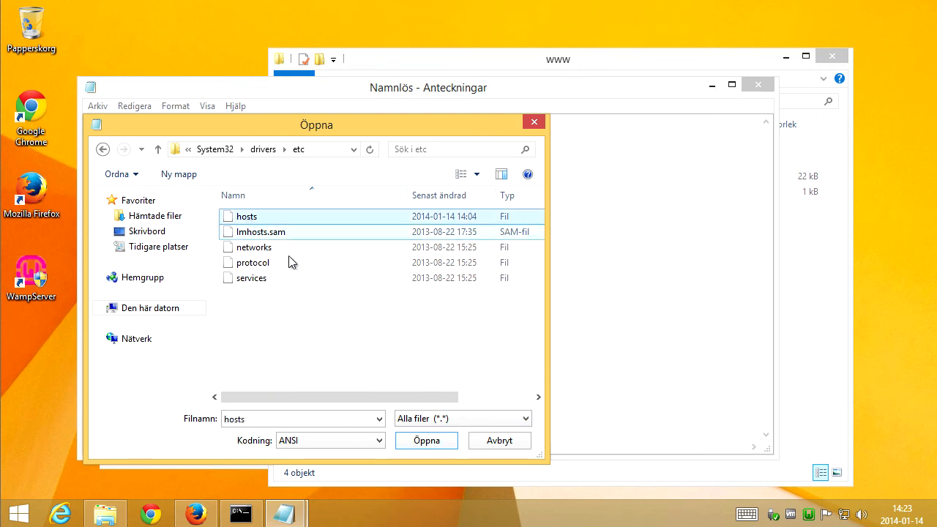
left_click(427, 441)
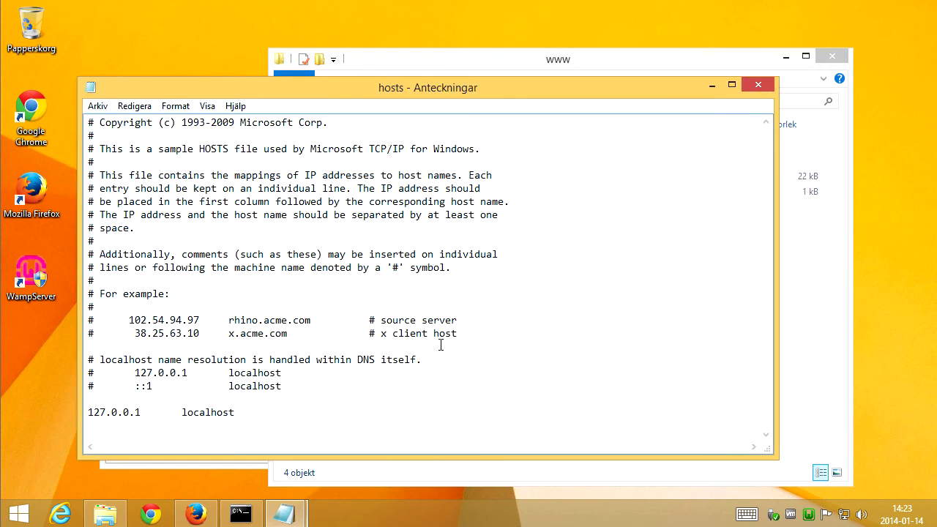
Duplicate the 127.0.0.1 localhost line and change the copy's host name to uploader.com.
left_click(361, 375)
left_click(262, 417)
left_click_drag(246, 416, 82, 412)
key("ctrl+c")
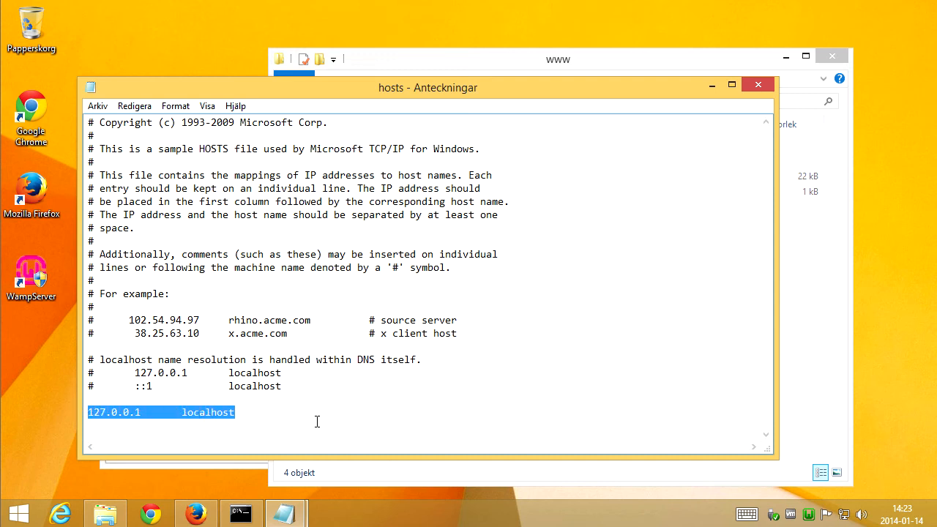
left_click(287, 420)
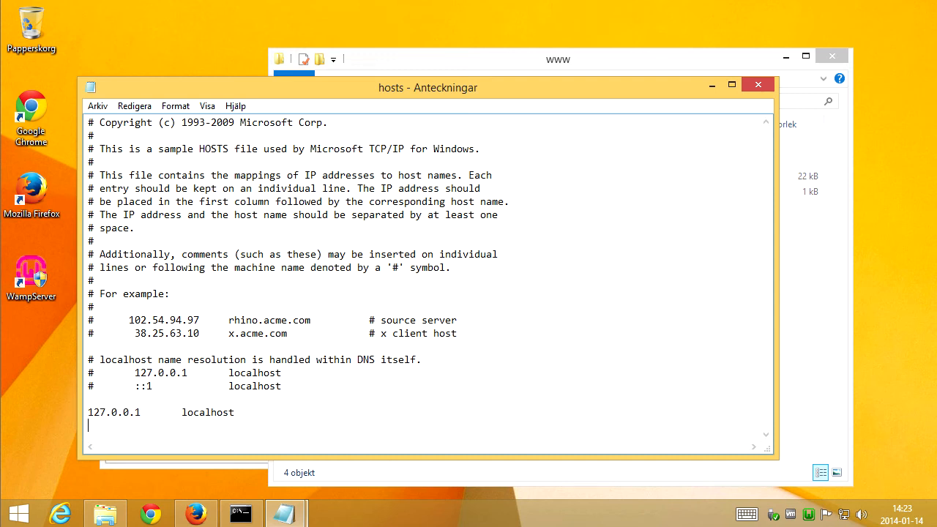
key("ctrl+v")
double_click(211, 424)
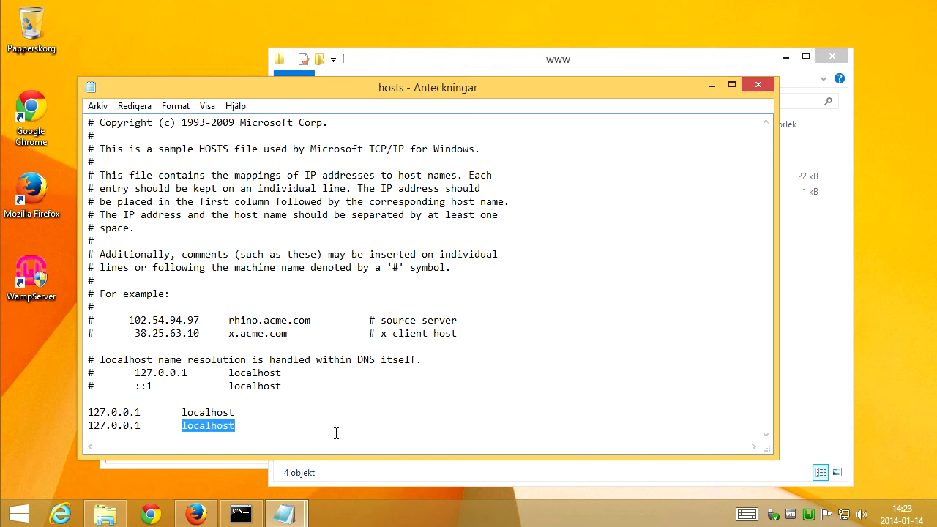
type("uploader.com")
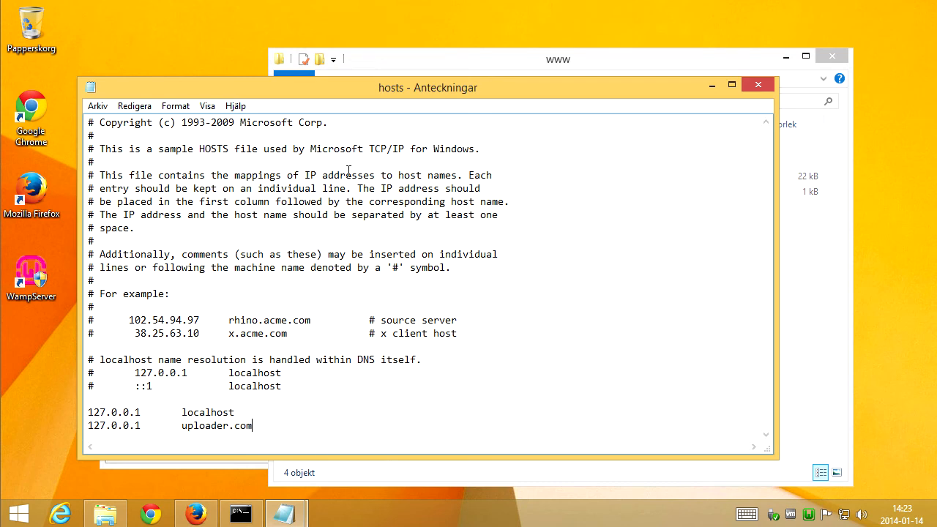
Add another 127.0.0.1 line with the host name myhomepage.se and save the hosts file.
left_click_drag(347, 91, 357, 108)
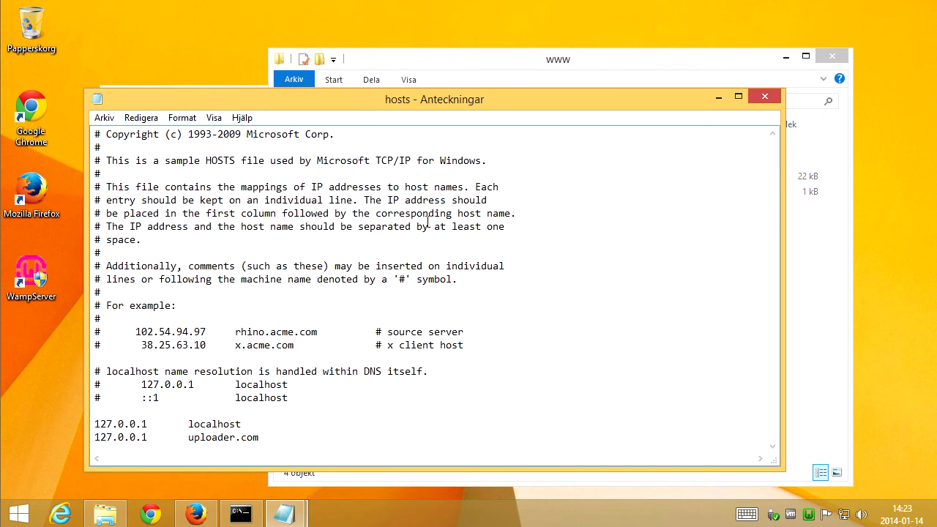
key("Return")
key("ctrl+v")
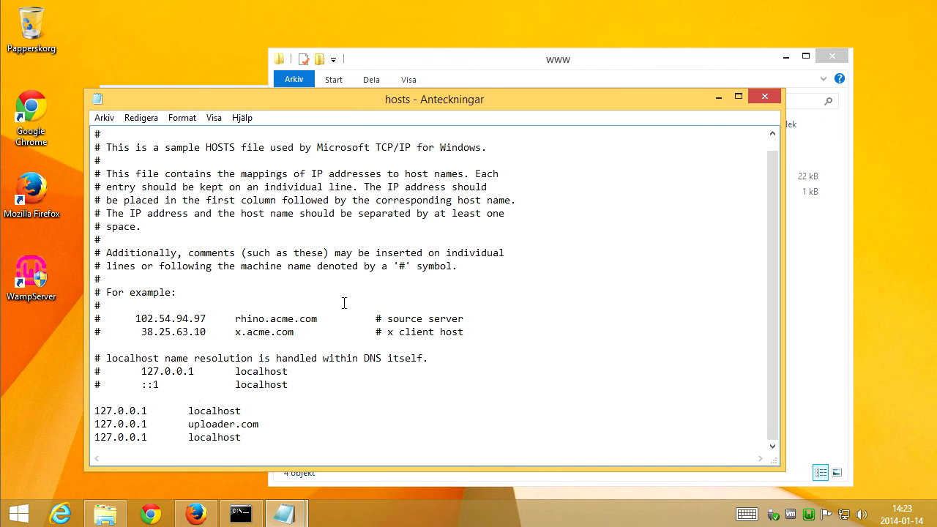
double_click(212, 438)
type("my")
left_click_drag(445, 106, 482, 92)
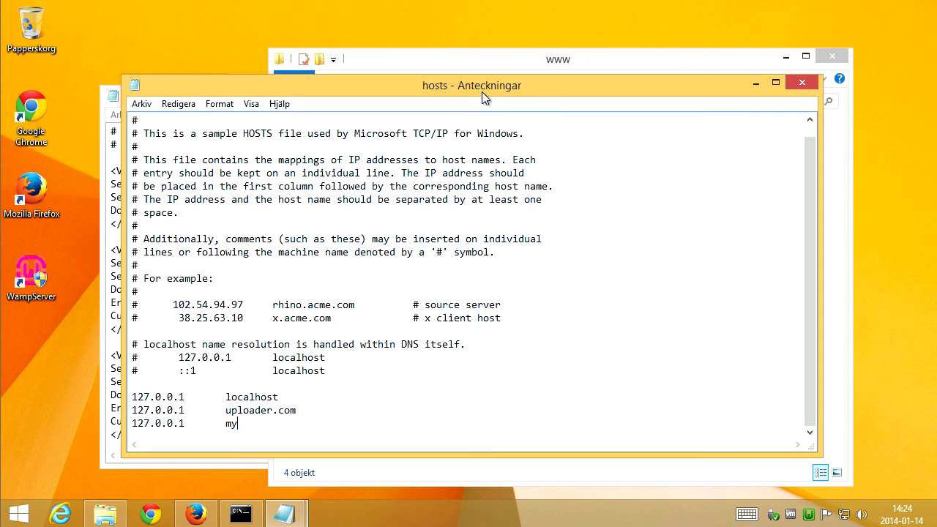
type("homepage.se")
left_click(142, 104)
left_click(105, 154)
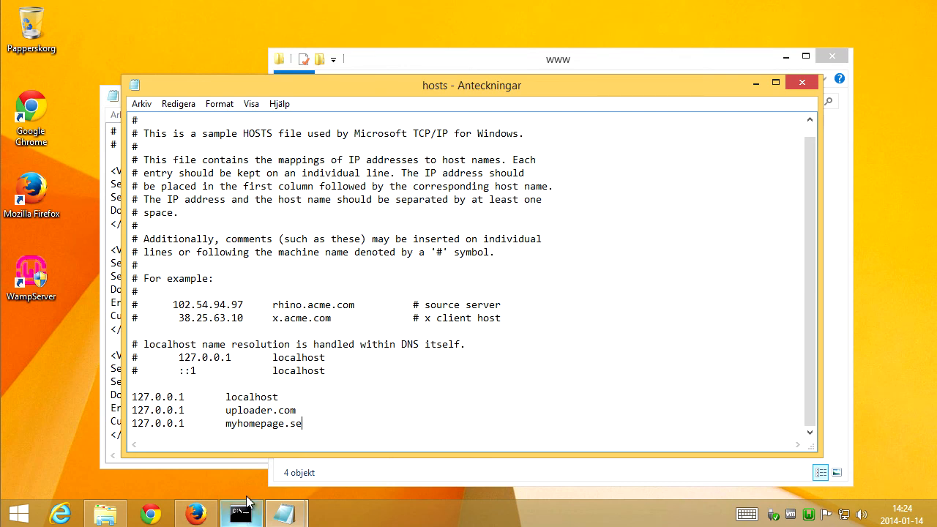
Ping uploader.com in the command prompt and stop the ping.
left_click(241, 515)
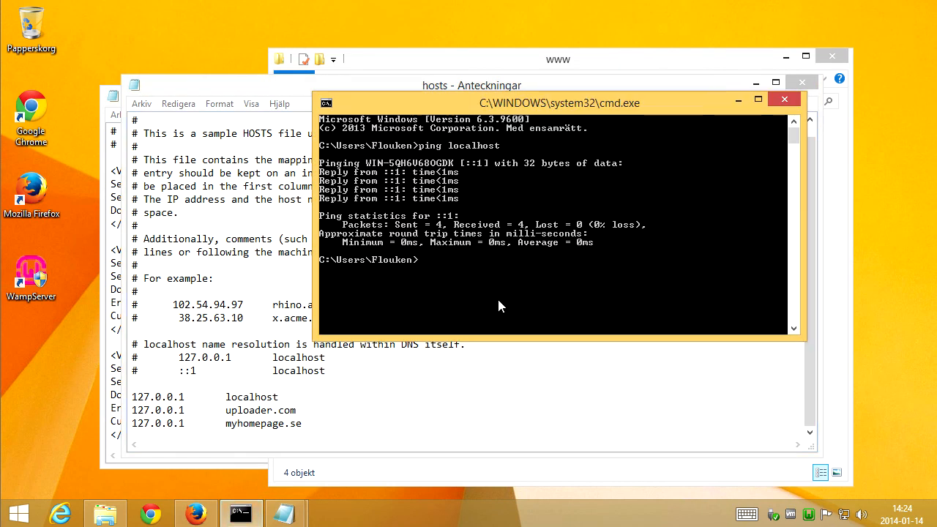
type("ping")
type(" upl")
key("BackSpace")
type("ploader.com")
key("Return")
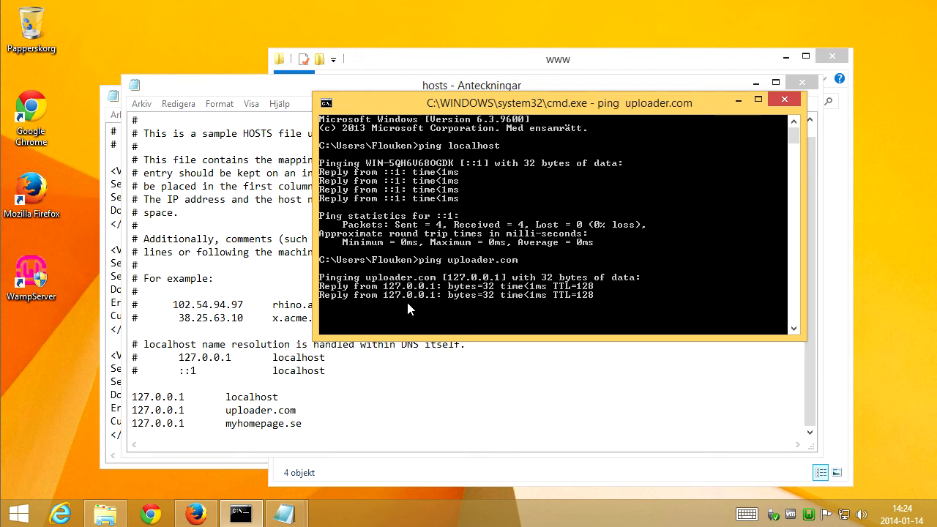
key("ctrl+c")
Ping myhomepage.se in the command prompt and stop the ping.
type("pi")
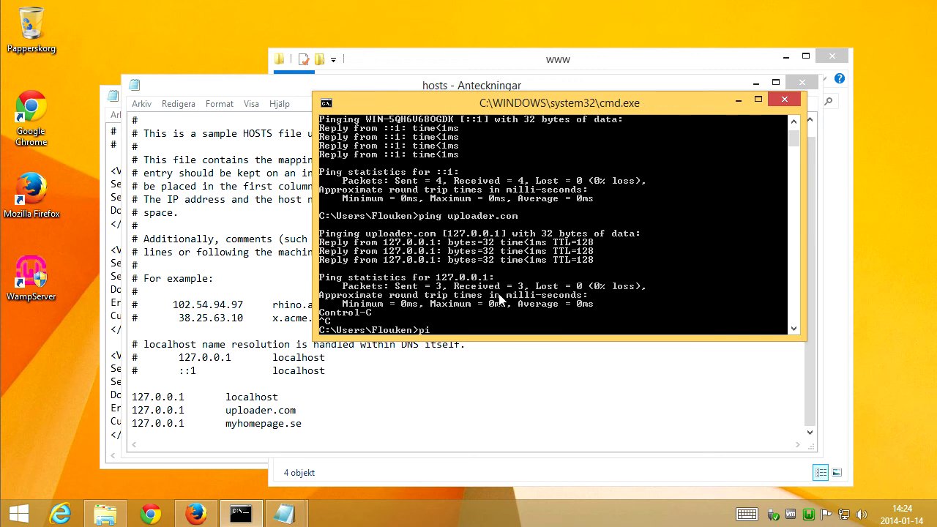
type("ng myhomepage.se")
key("Return")
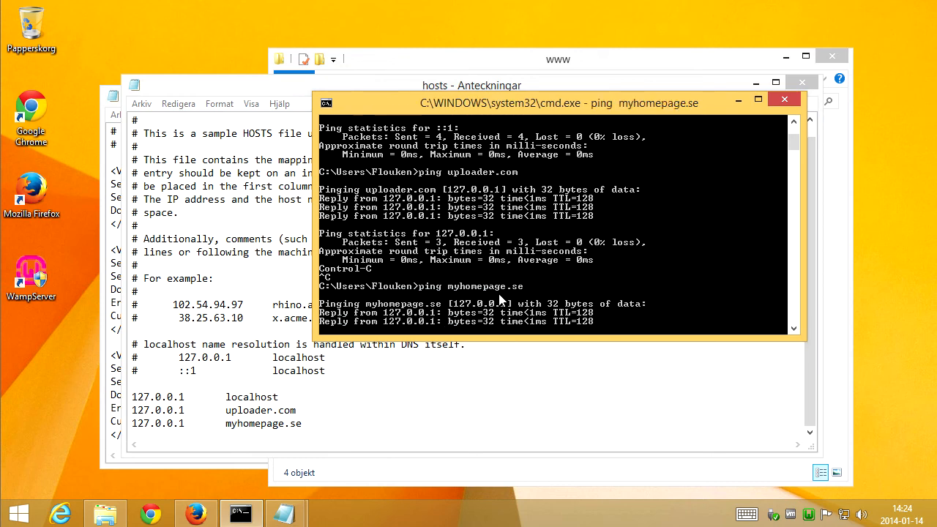
key("ctrl+c")
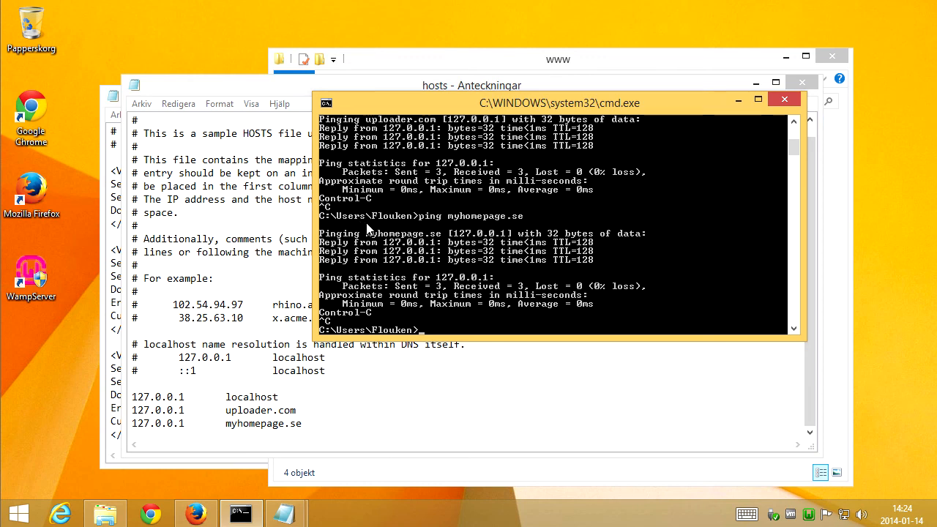
Restart all WampServer services.
left_click(115, 187)
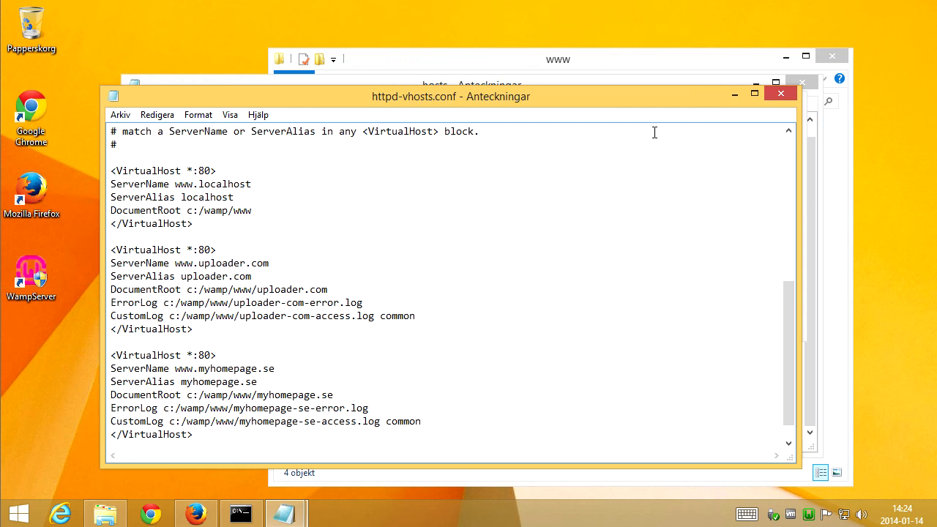
left_click(812, 182)
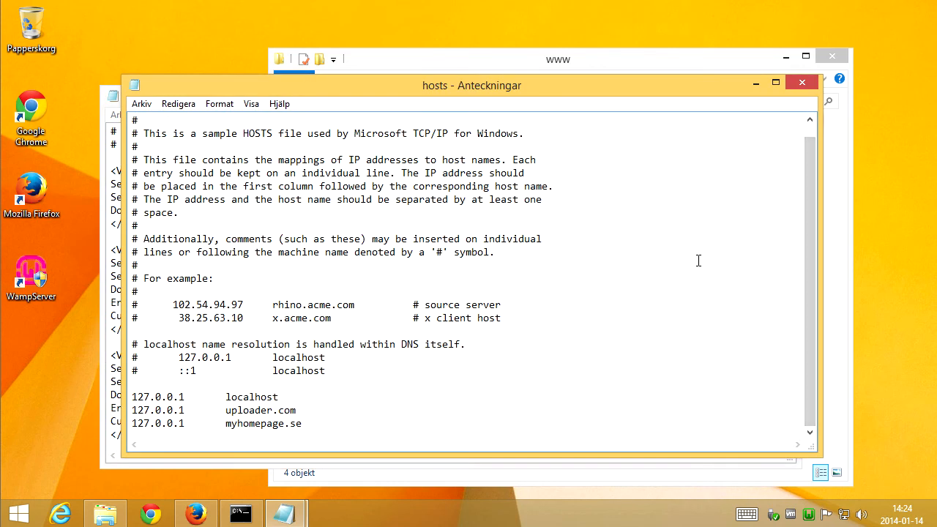
left_click(815, 513)
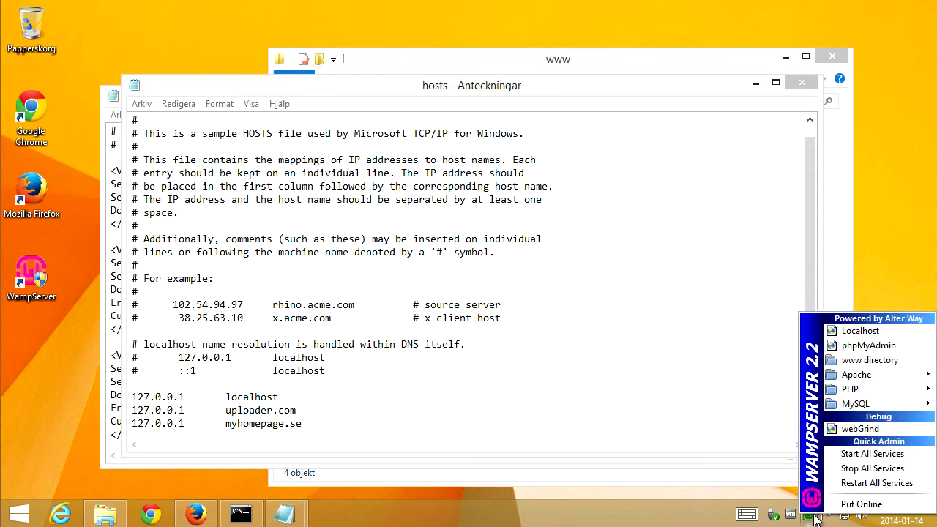
left_click(869, 484)
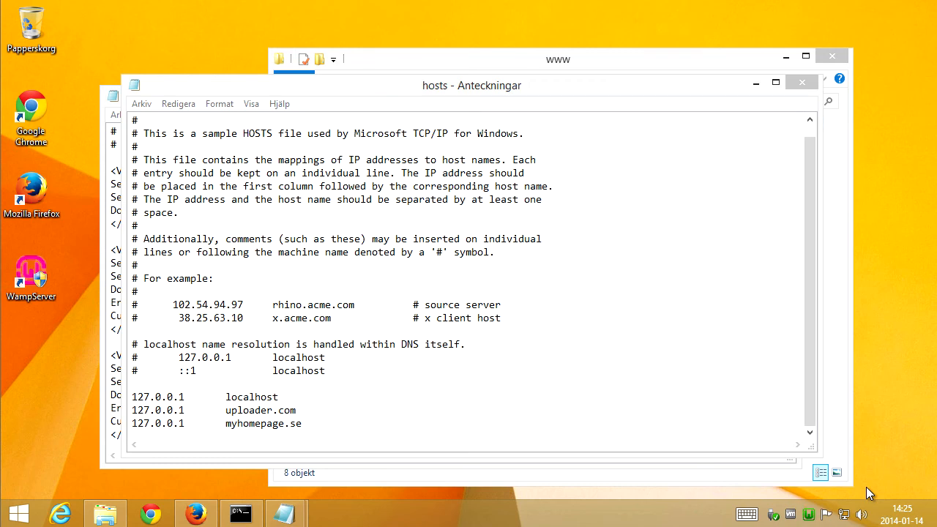
Switch to Firefox and review the localhost WampServer homepage, including its projects list.
left_click(196, 514)
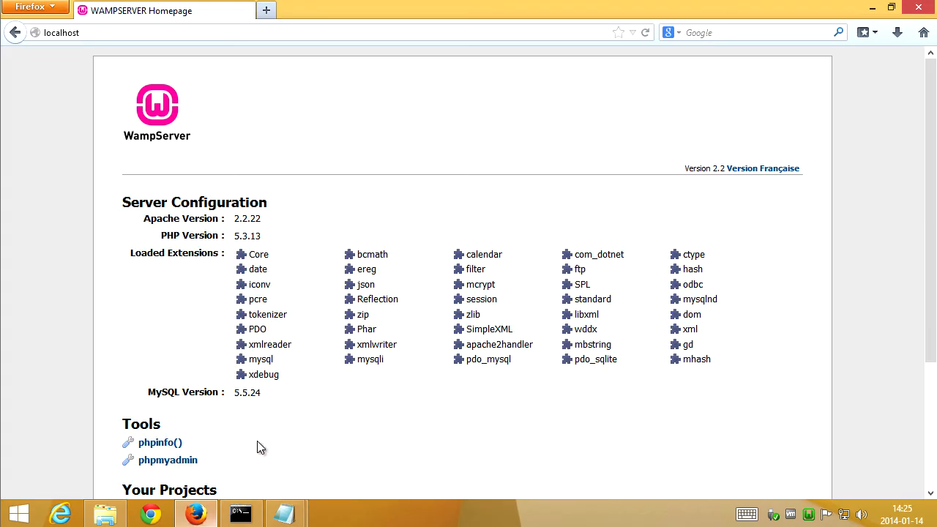
left_click(260, 35)
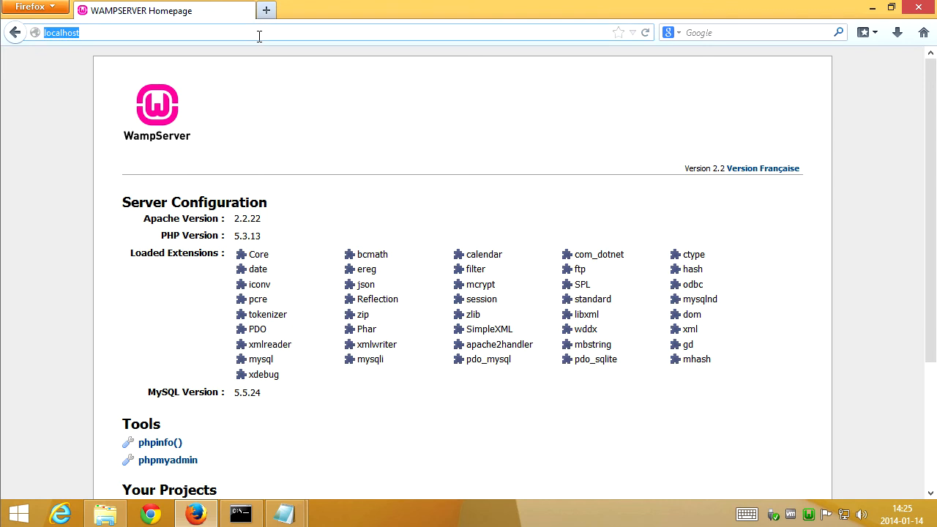
left_click(259, 35)
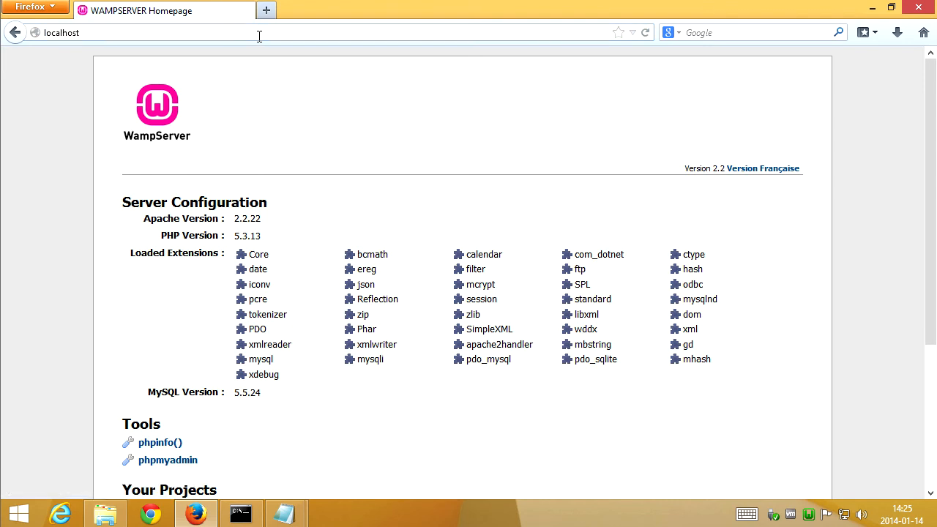
scroll(348, 183, "down", 5)
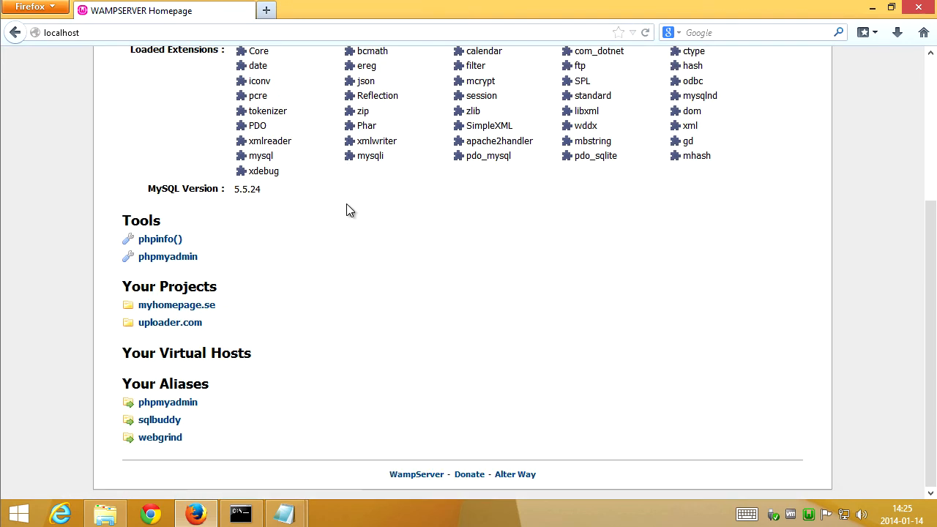
scroll(279, 220, "up", 5)
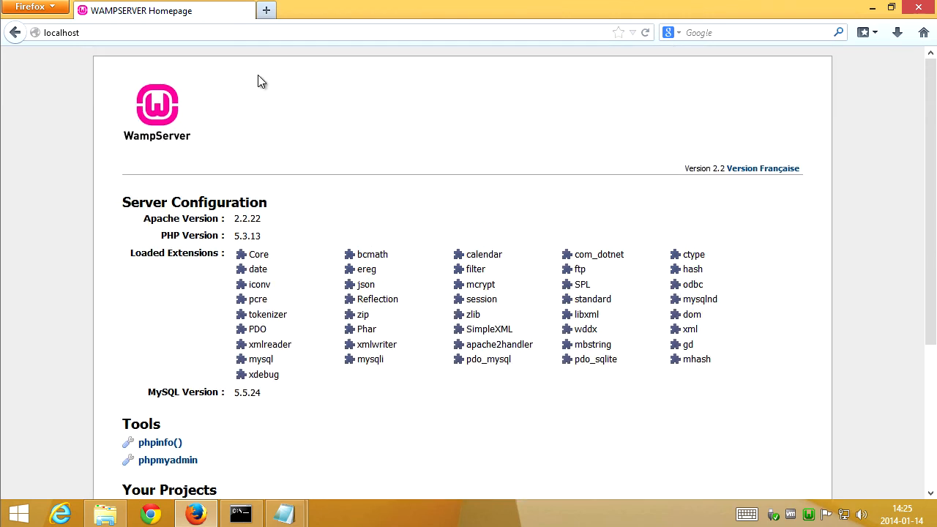
Open uploader.com in a new browser tab.
left_click(267, 10)
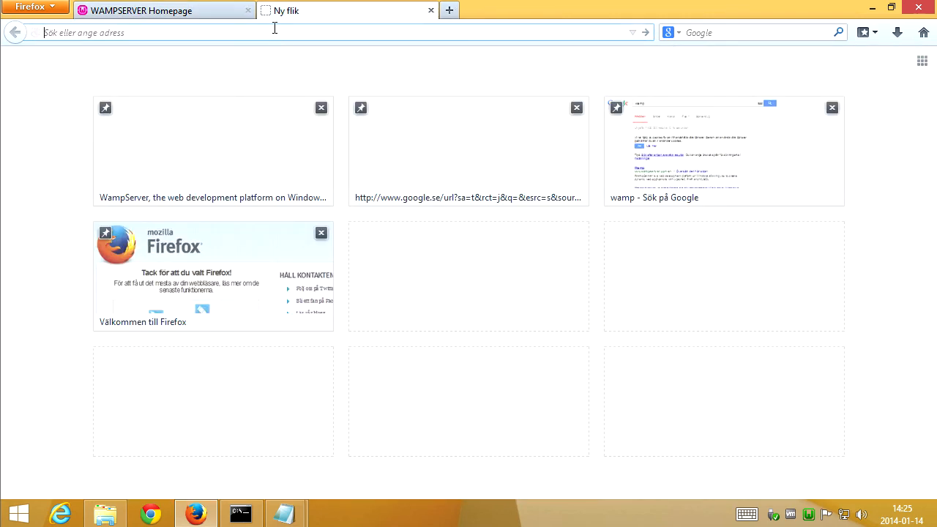
type("uploader.com")
key("Return")
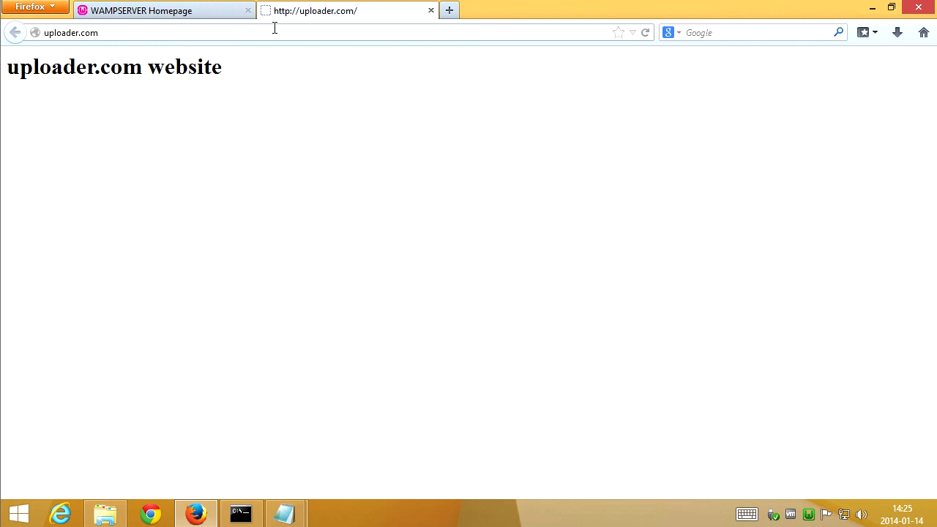
Open myhomepage.se in another new browser tab.
left_click(449, 10)
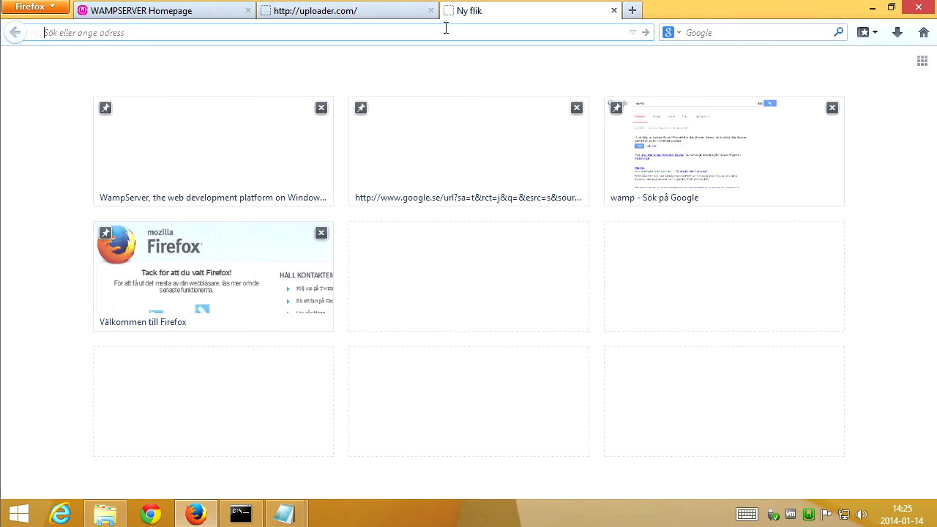
type("myhomepage.se")
key("Return")
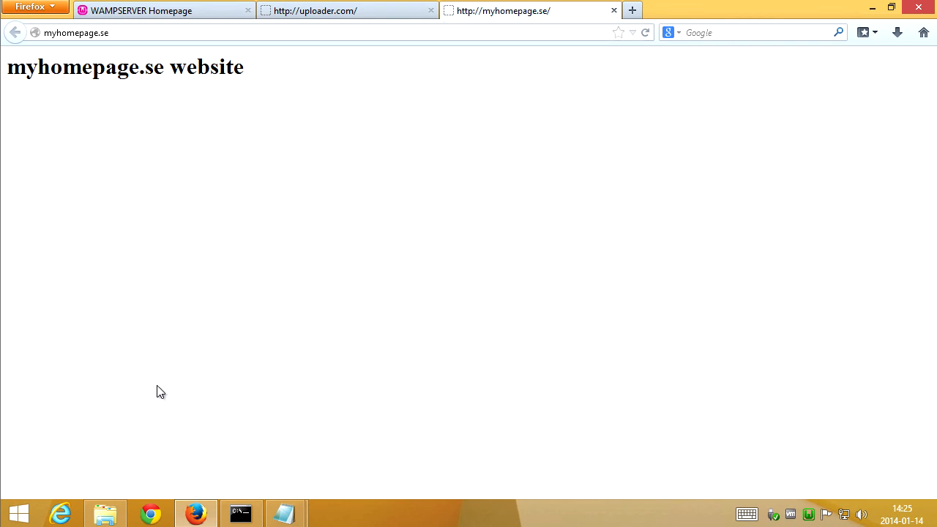
Open the www folder and inspect the myhomepage-se-access.log and uploader-com-access.log files.
left_click(107, 520)
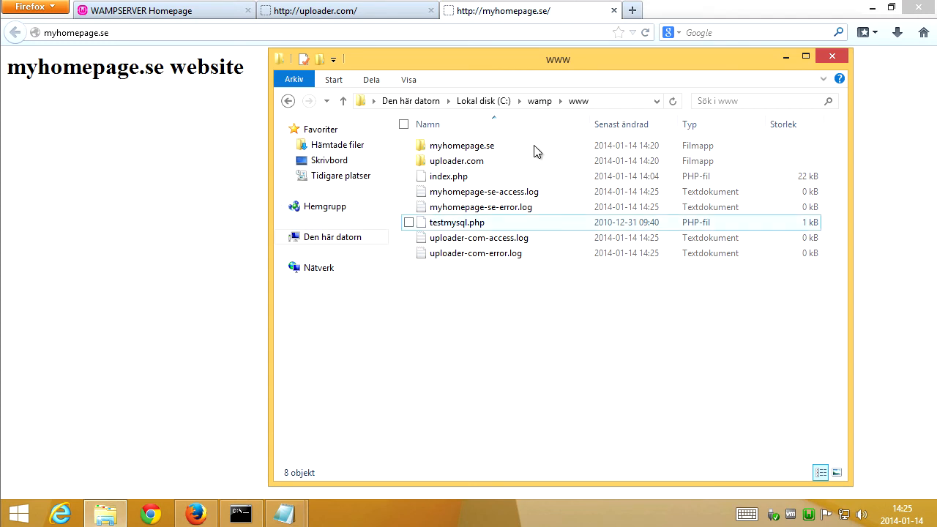
left_click(503, 195)
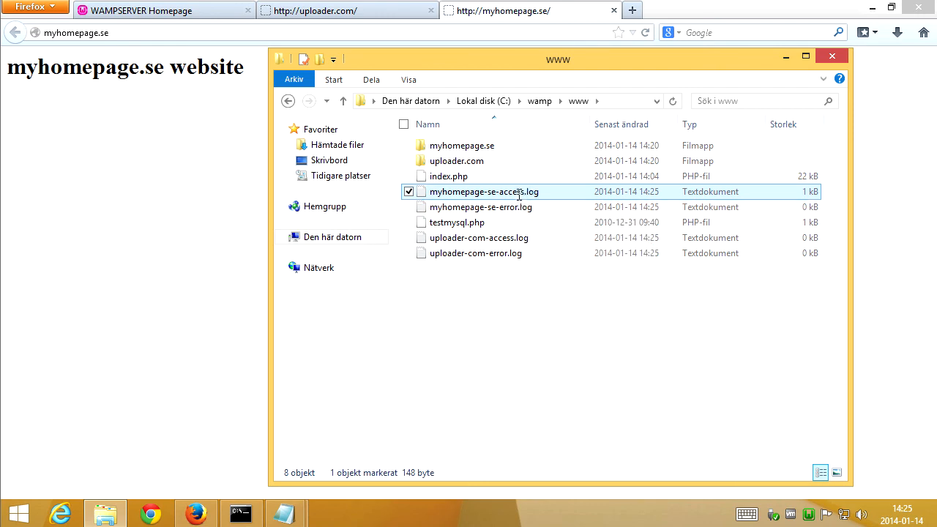
double_click(517, 193)
left_click(757, 85)
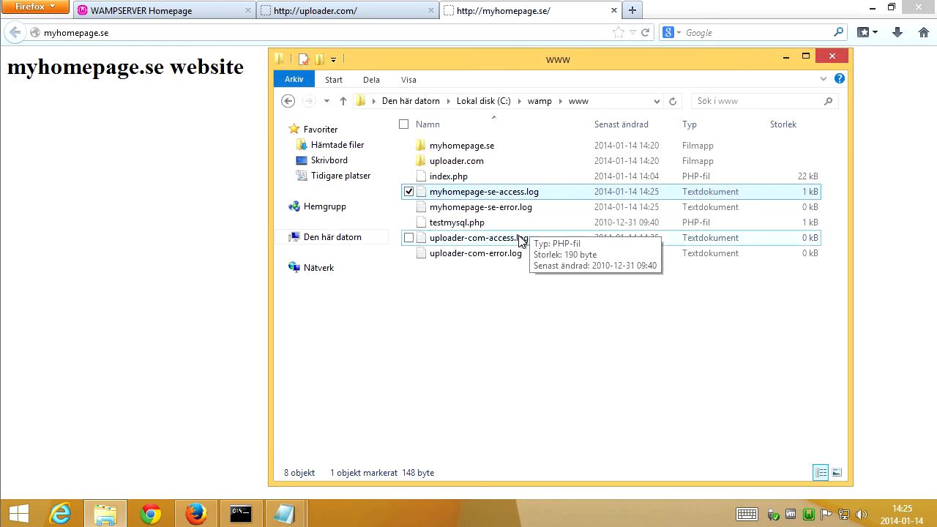
double_click(447, 239)
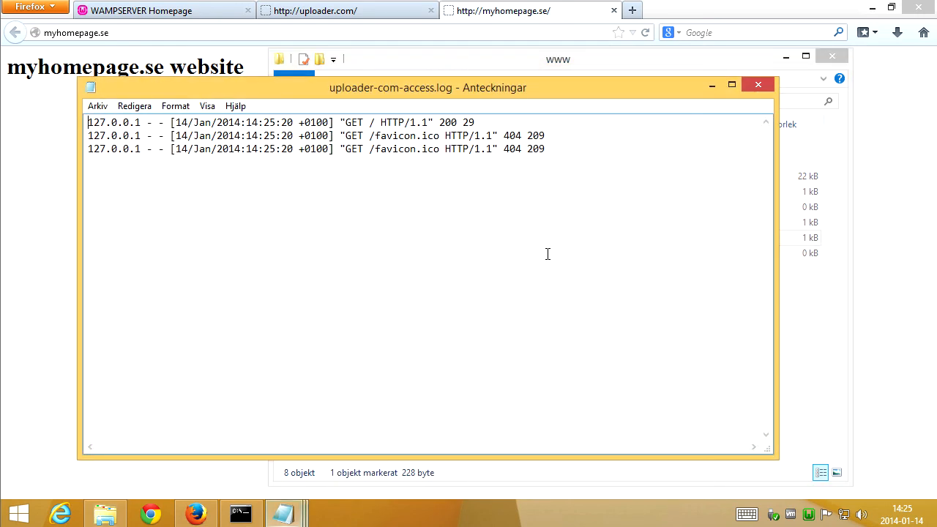
left_click(760, 84)
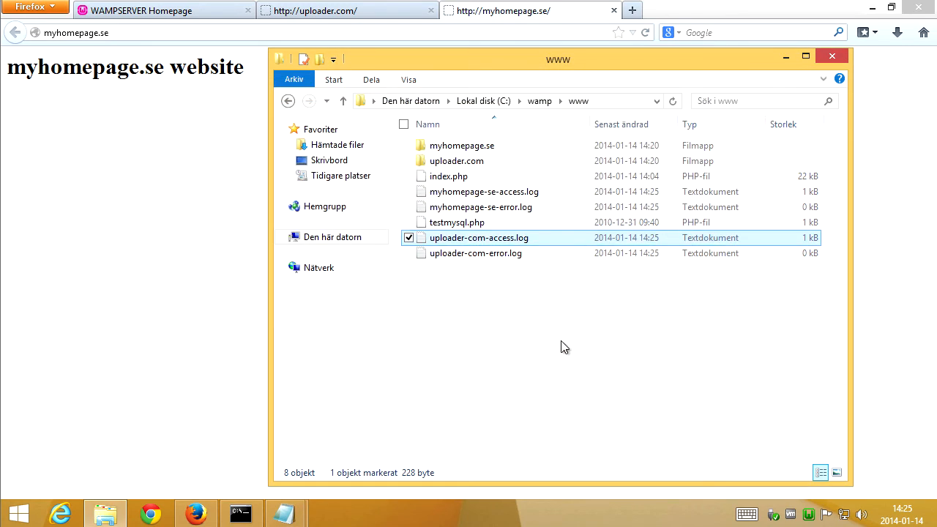
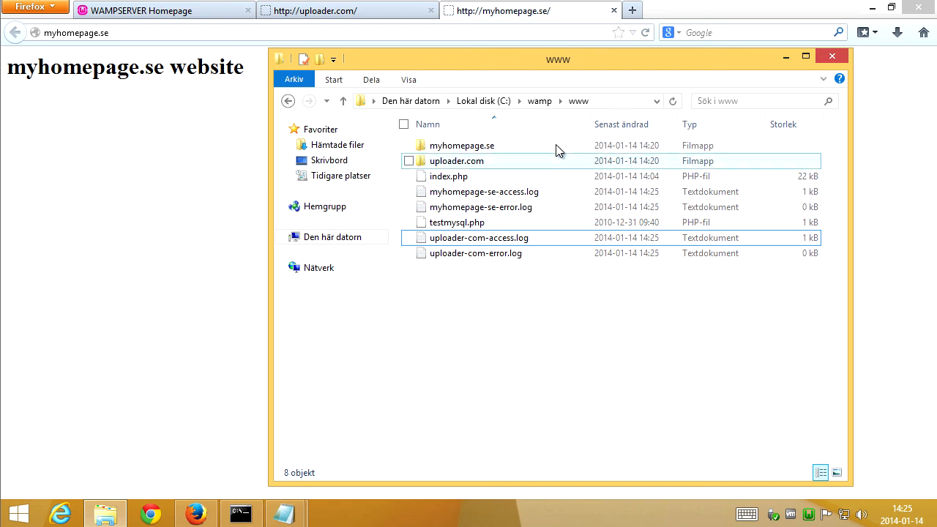
Review the ErrorLog and CustomLog directives in httpd-vhosts.conf and the domain entries in the hosts file.
left_click(284, 514)
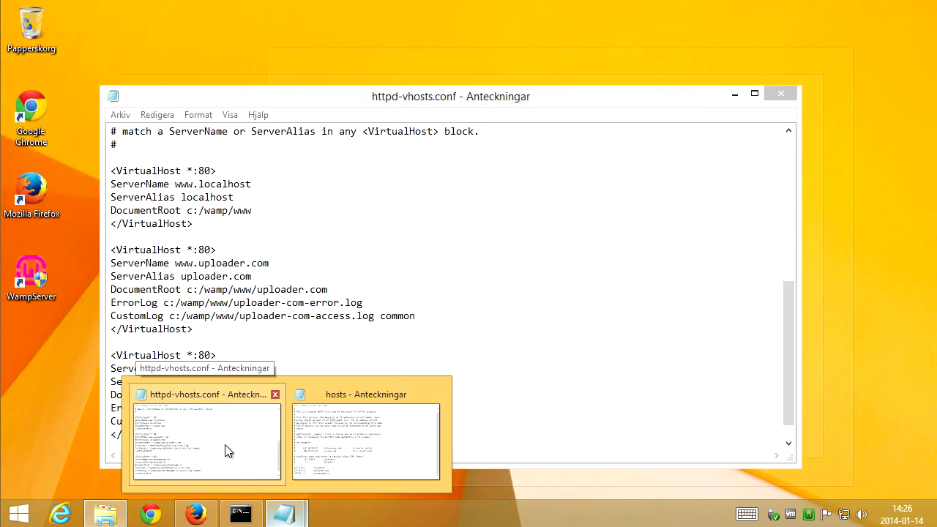
left_click(227, 449)
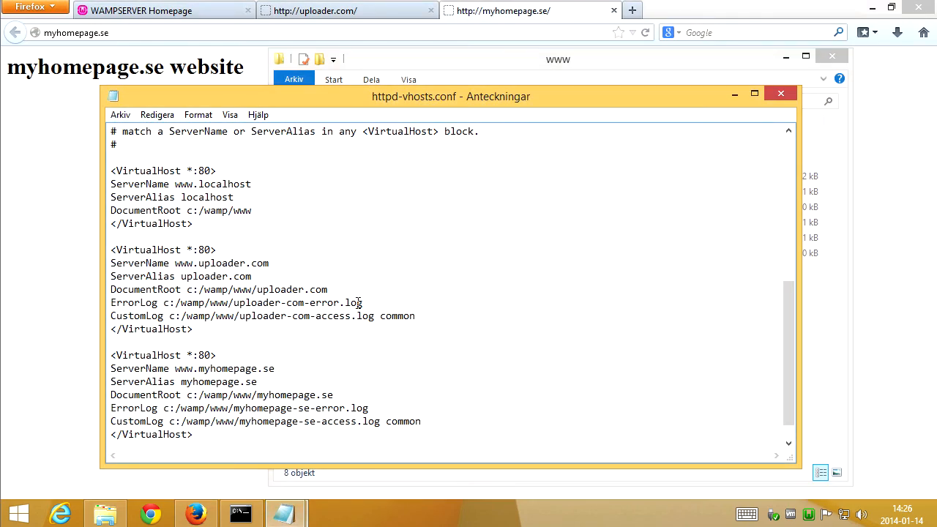
left_click(287, 246)
left_click_drag(207, 334, 97, 254)
left_click(255, 336)
left_click_drag(416, 316, 112, 303)
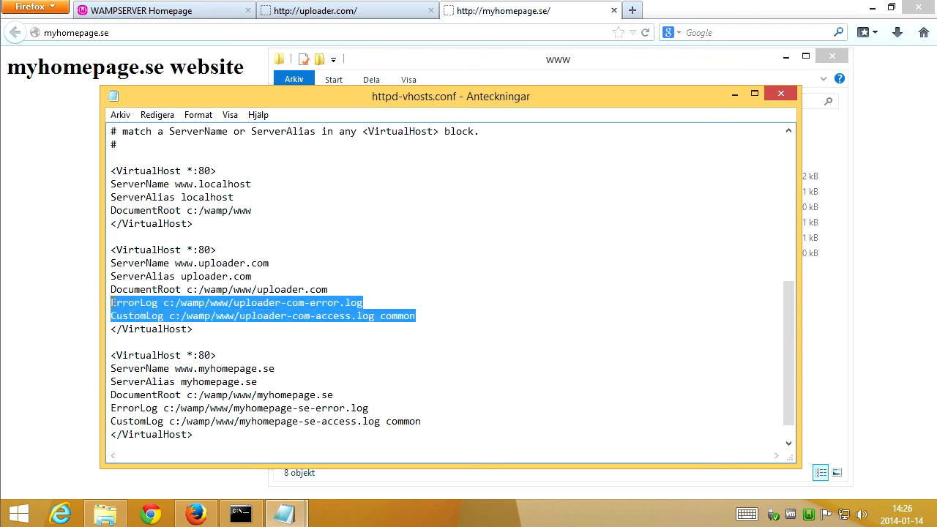
left_click(356, 345)
scroll(359, 347, "down", 1)
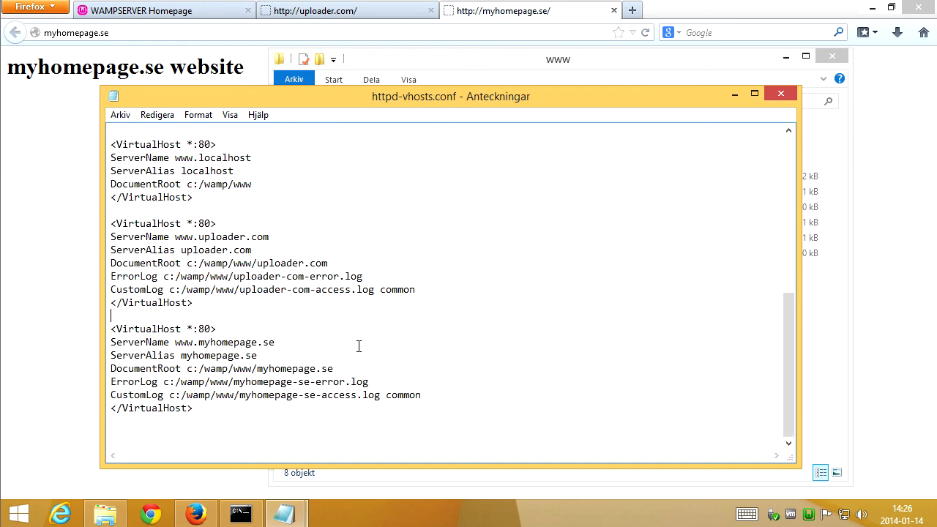
scroll(443, 346, "up", 1)
scroll(442, 347, "down", 1)
mouse_move(304, 505)
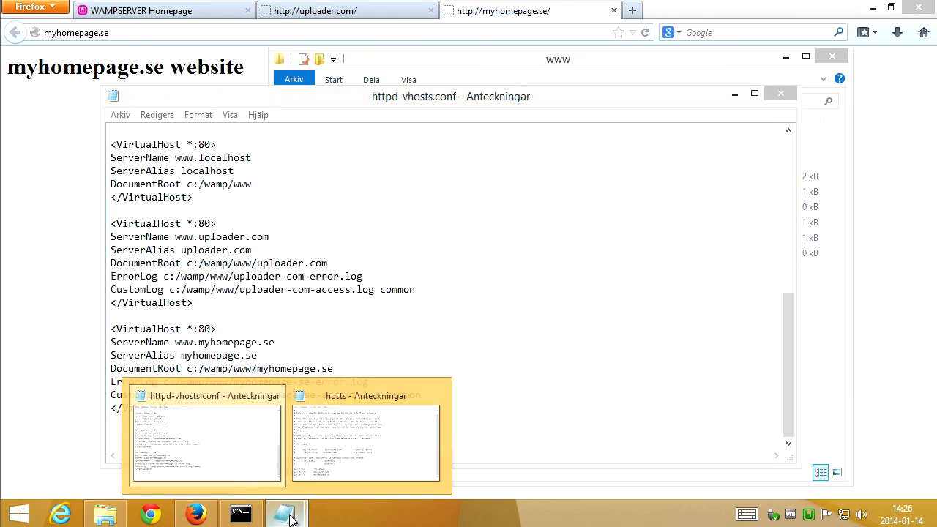
left_click(316, 478)
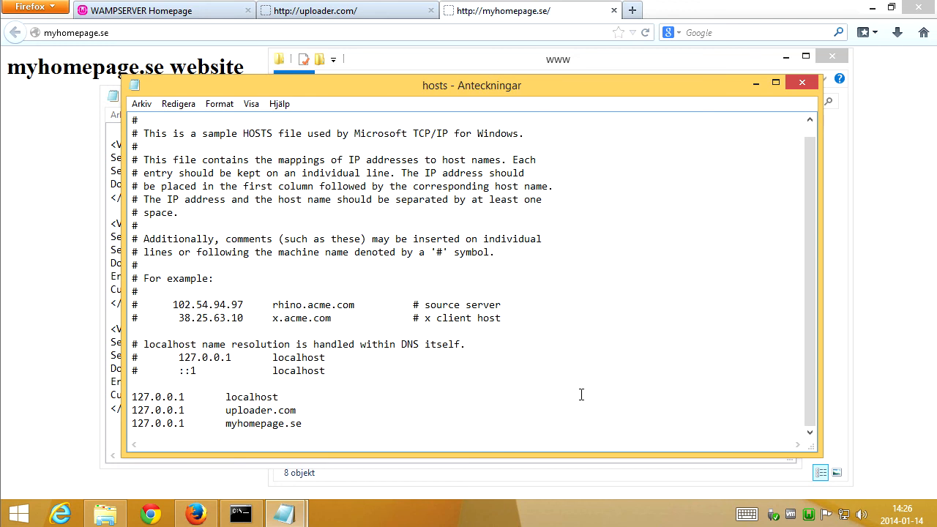
Enable the rewrite_module Apache module from the WampServer tray menu.
left_click(809, 515)
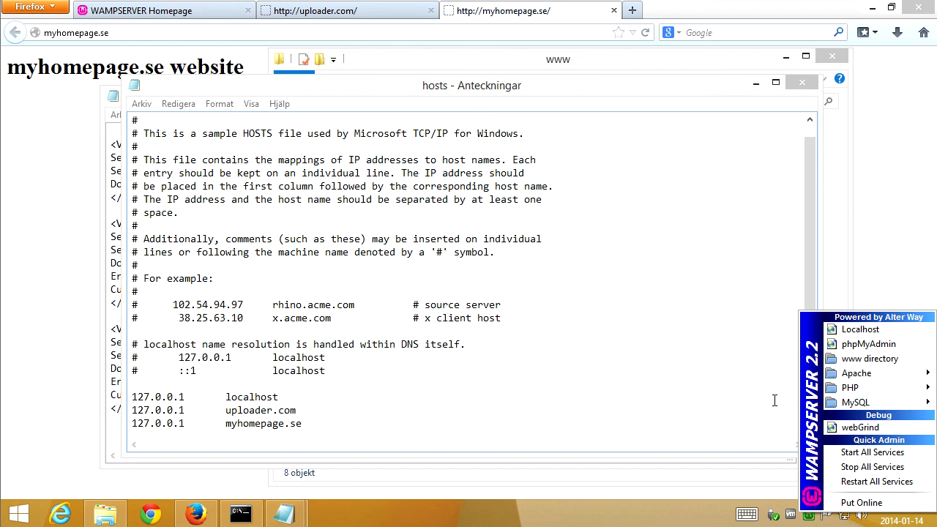
mouse_move(878, 374)
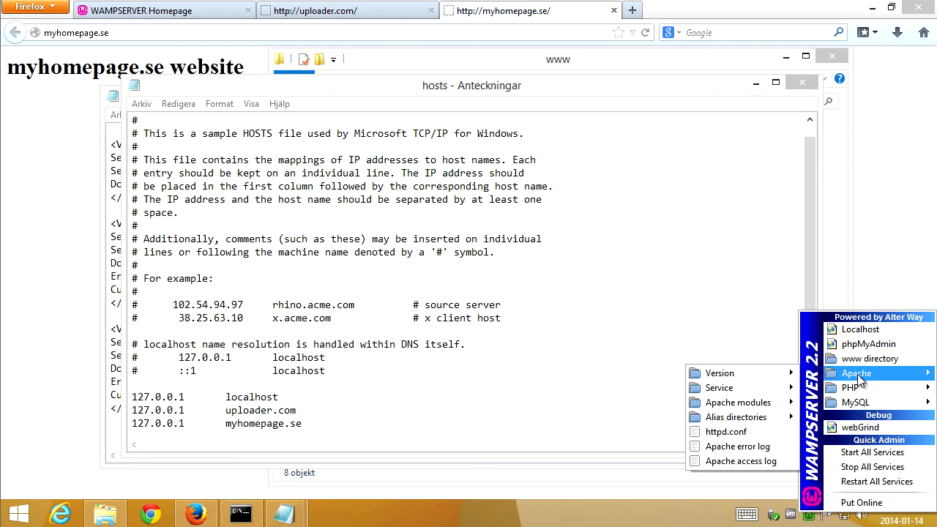
mouse_move(747, 416)
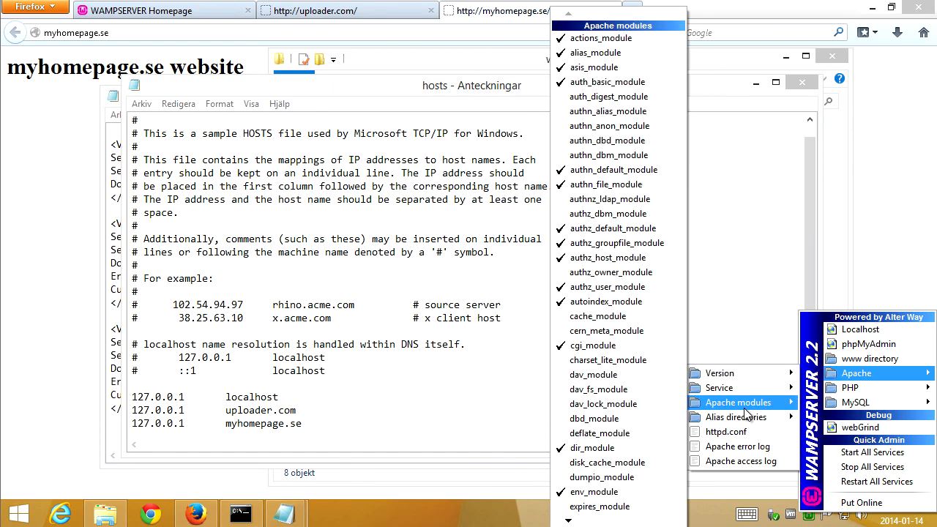
mouse_move(599, 522)
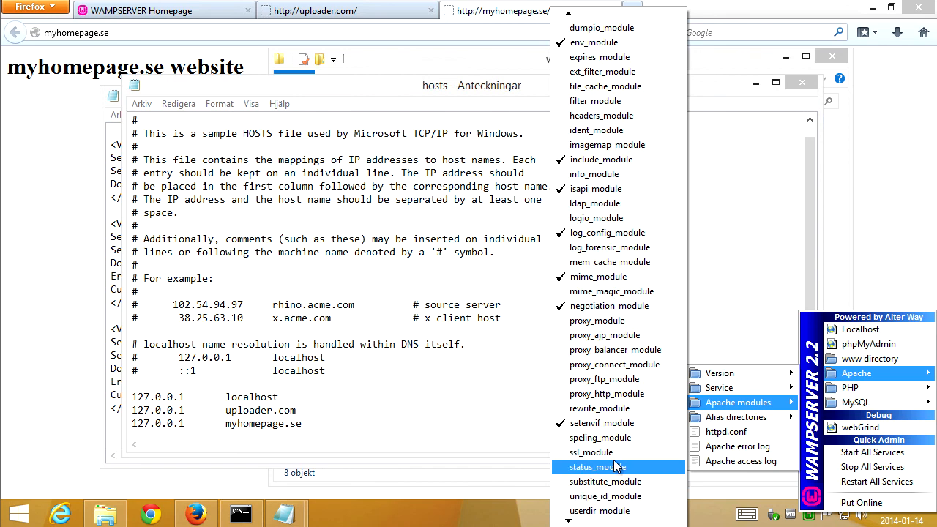
left_click(634, 408)
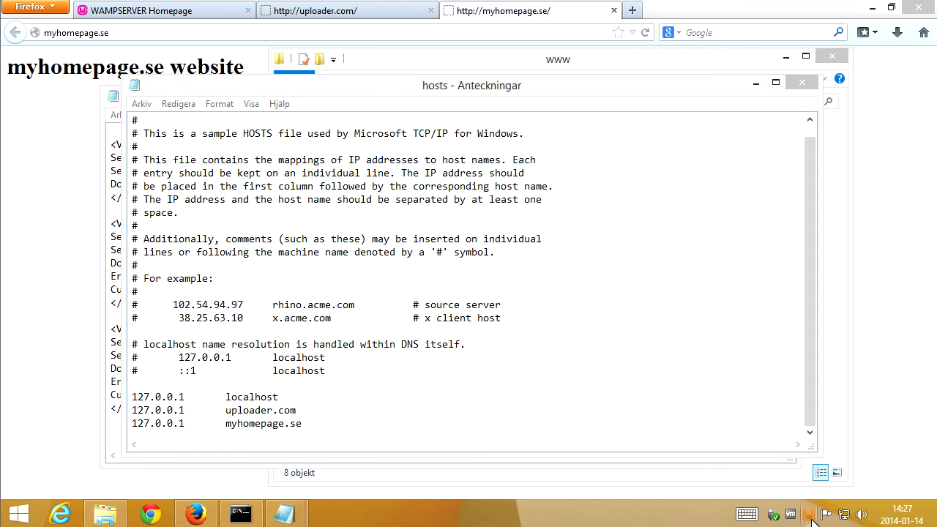